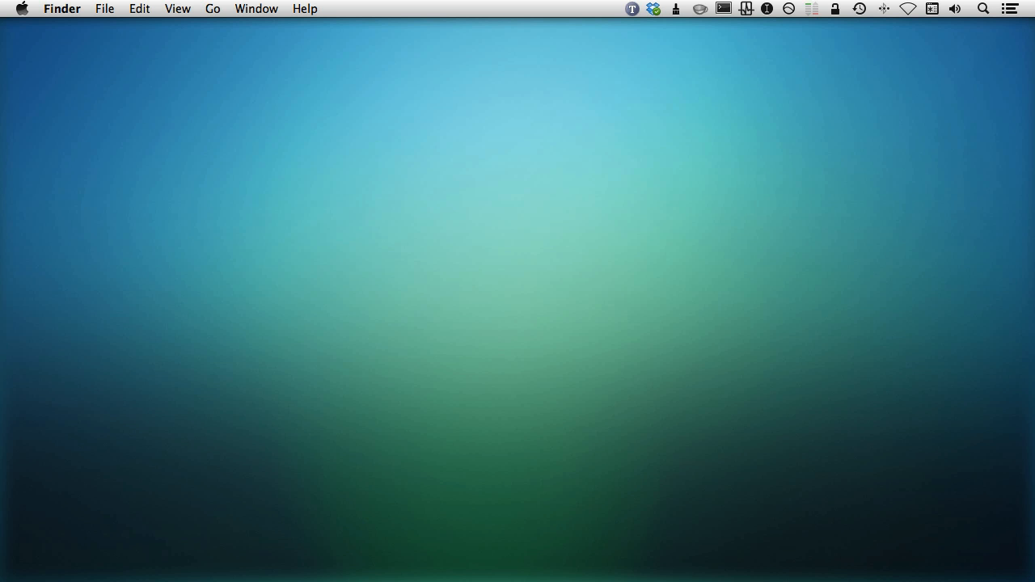
# Switch to FileMaker Pro Advanced, draw a rectangle about 310 by 83 pt high up in the layout body, and show its appearance settings.
pyautogui.press('super+Tab')
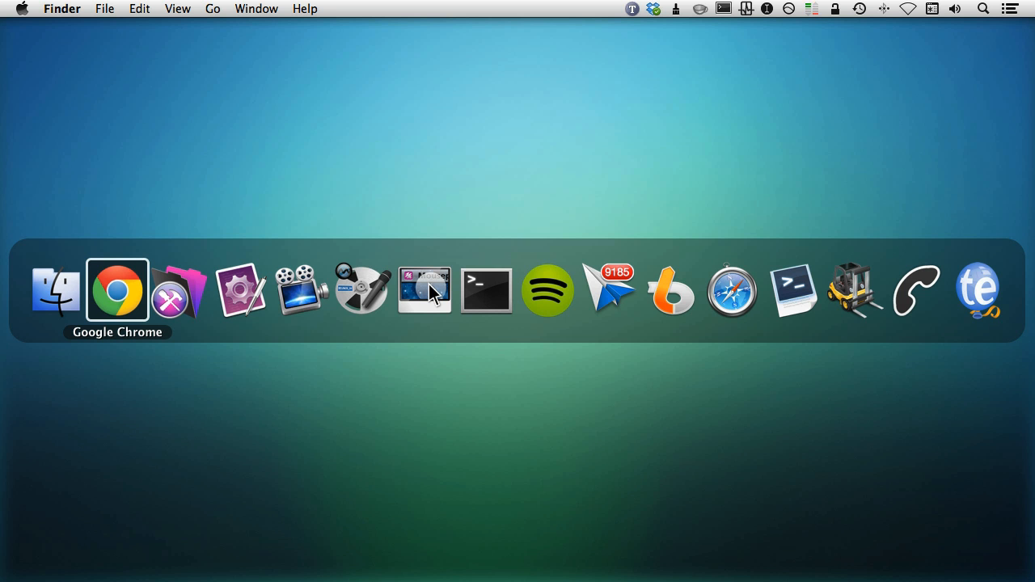
pyautogui.click(194, 315)
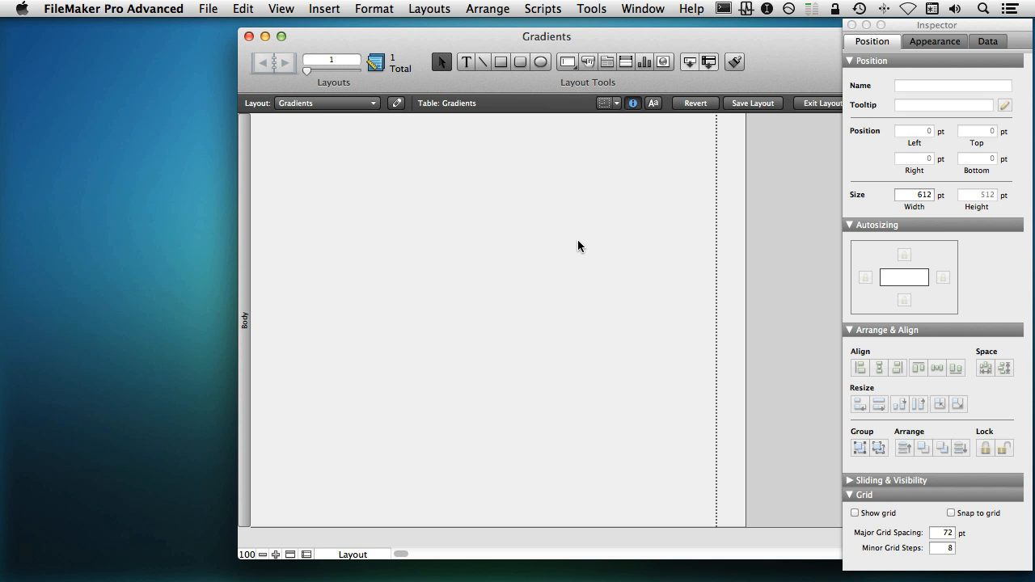
pyautogui.click(501, 61)
pyautogui.moveTo(378, 149); pyautogui.dragTo(629, 216)
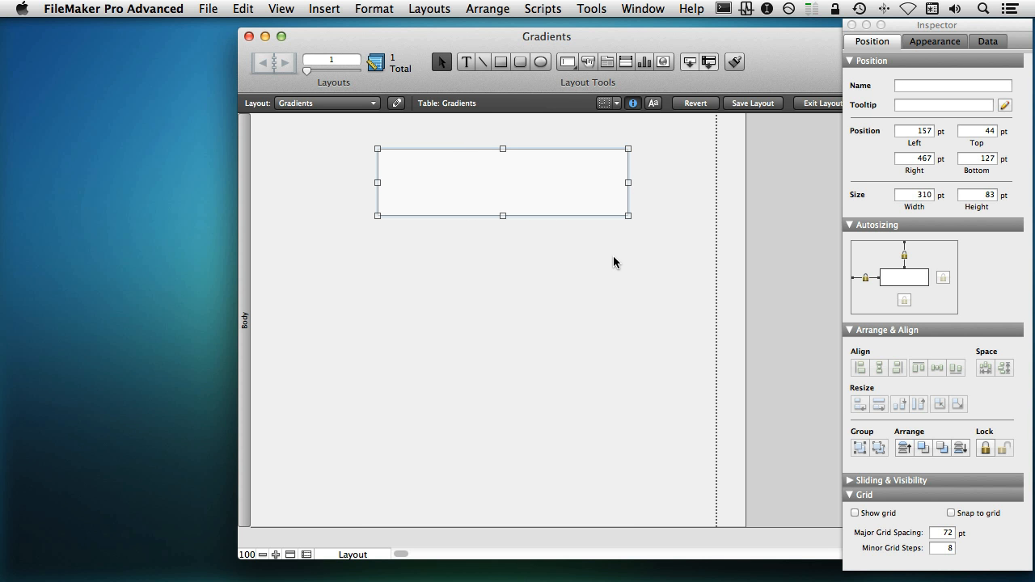
pyautogui.click(948, 41)
pyautogui.moveTo(937, 26); pyautogui.dragTo(896, 30)
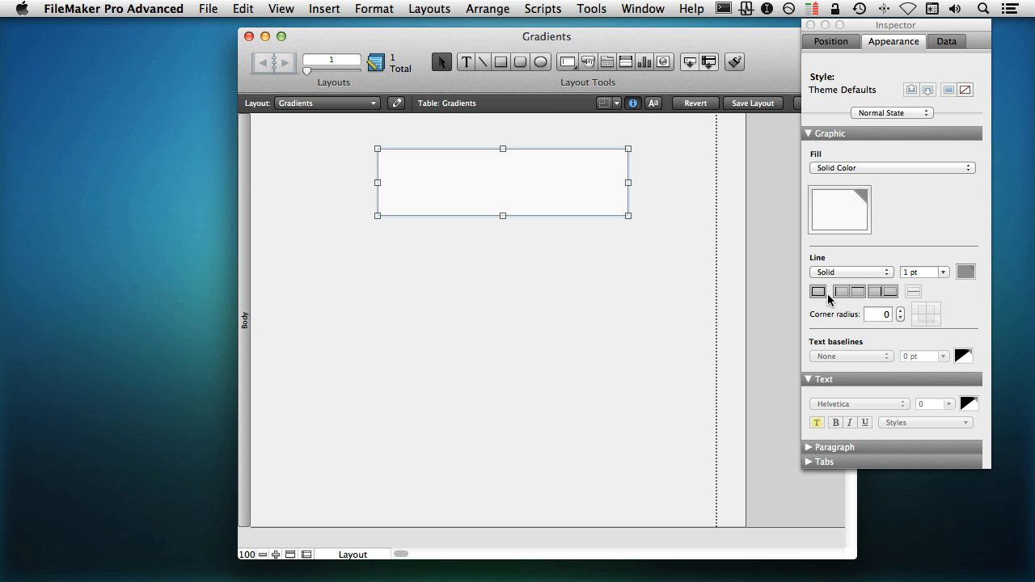
# Add a text block reading "adsfasdfdas" below the rectangle and size it to about 310 by 70 pt.
pyautogui.click(466, 62)
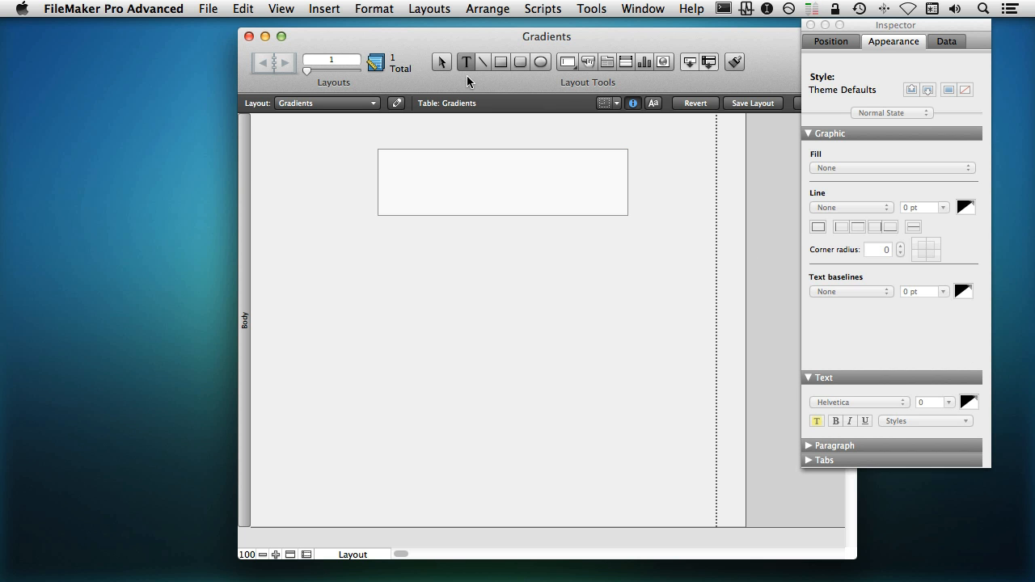
pyautogui.write('asdfadfdas')
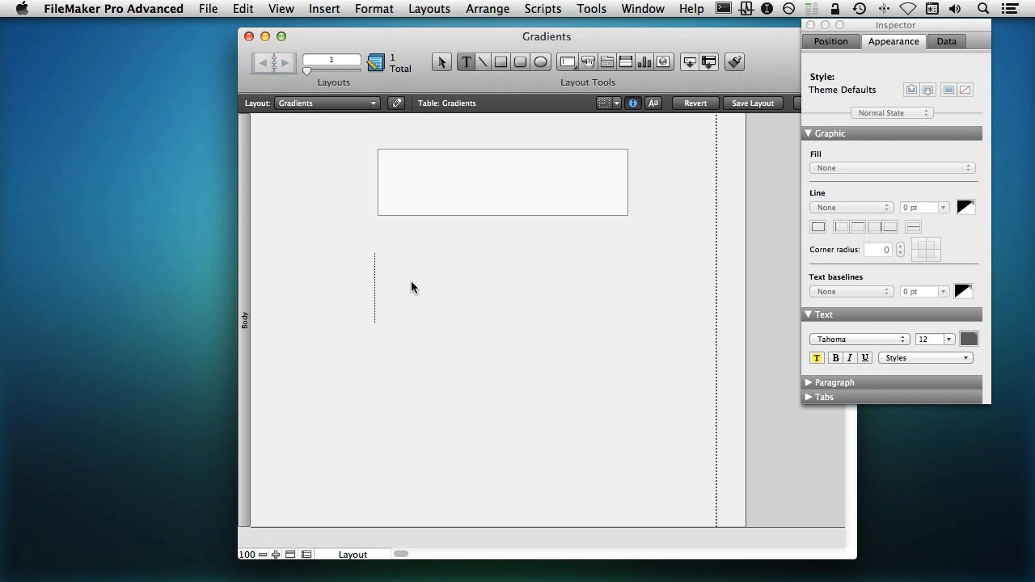
pyautogui.press('Escape')
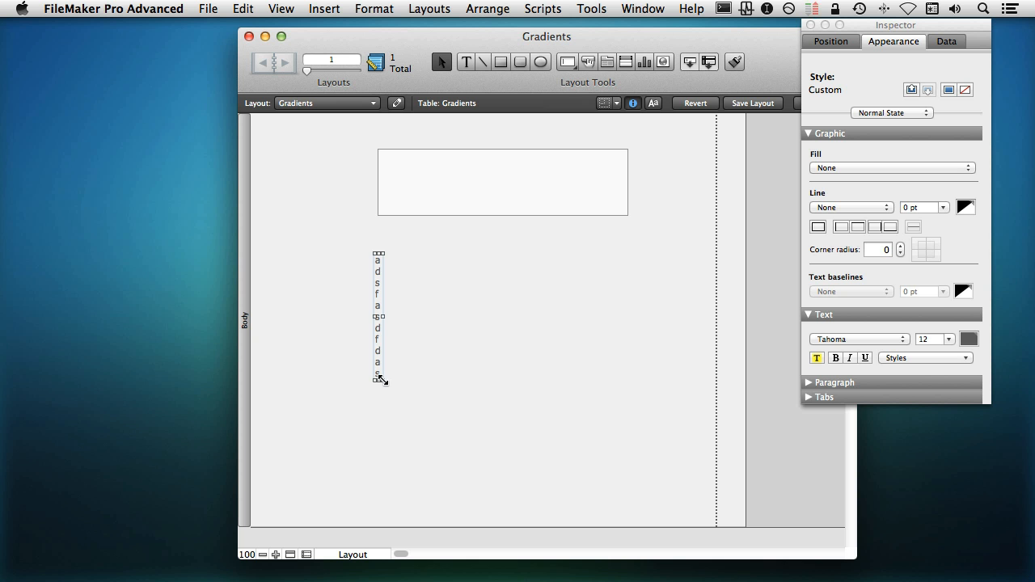
pyautogui.moveTo(379, 379); pyautogui.dragTo(627, 311)
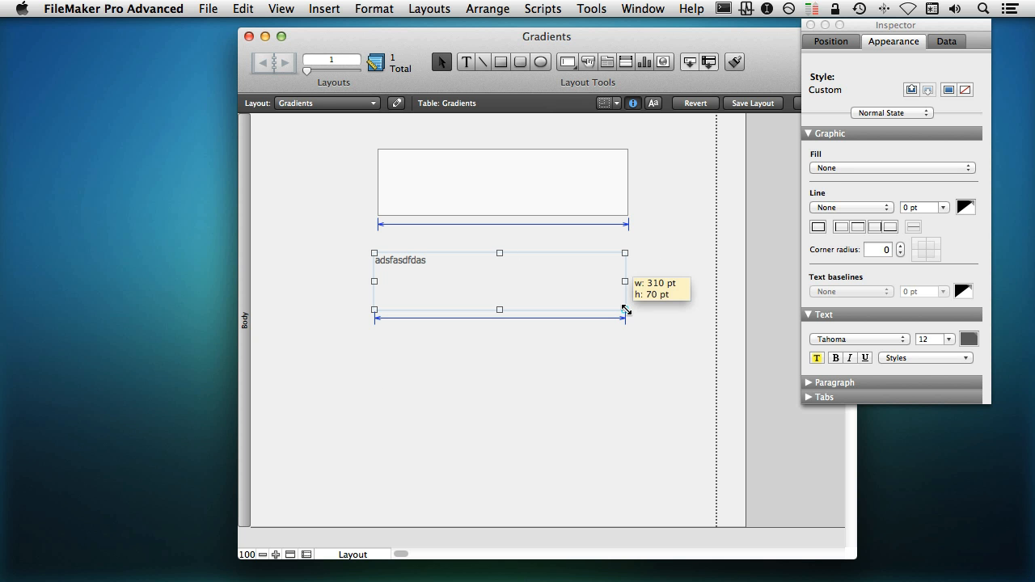
# Align the text block's left edge with the rectangle and match its size to the rectangle's.
pyautogui.moveTo(515, 302); pyautogui.dragTo(530, 293)
pyautogui.keyDown('shift'); pyautogui.click(498, 202); pyautogui.keyUp('shift')
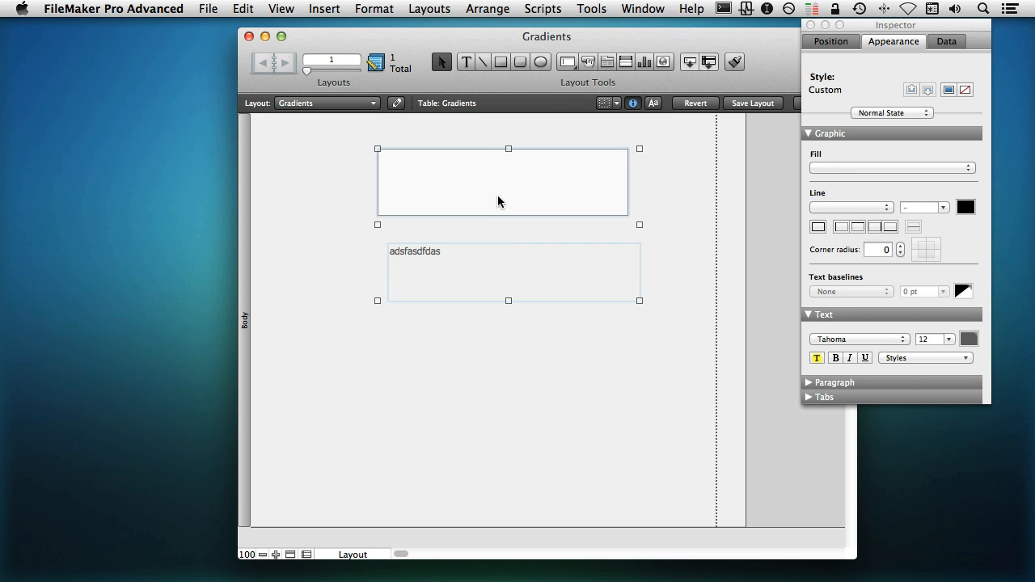
pyautogui.press('super+alt+Left')
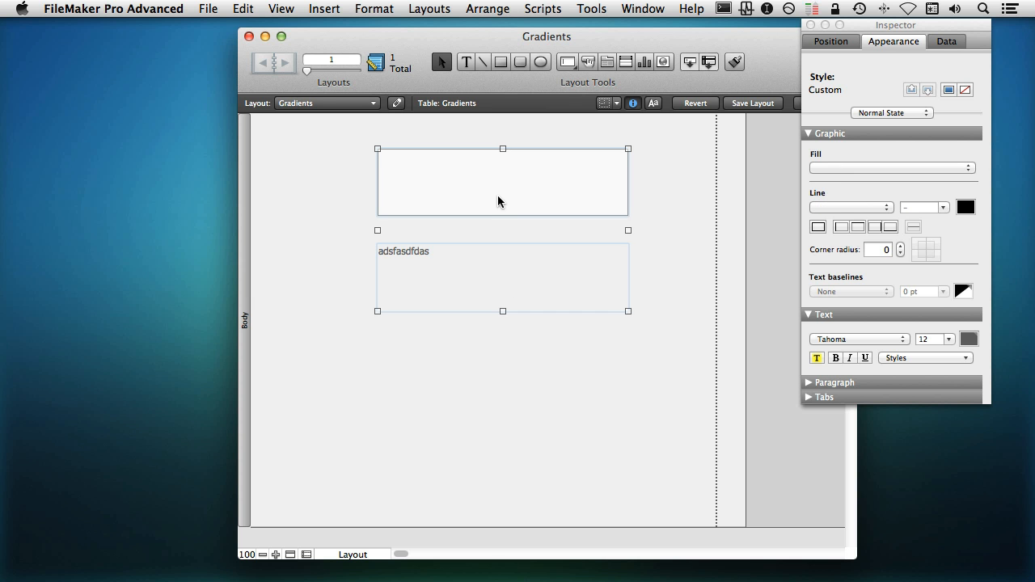
pyautogui.click(501, 341)
# Delete all the text inside the text block, keeping the empty block on the layout.
pyautogui.doubleClick(472, 293)
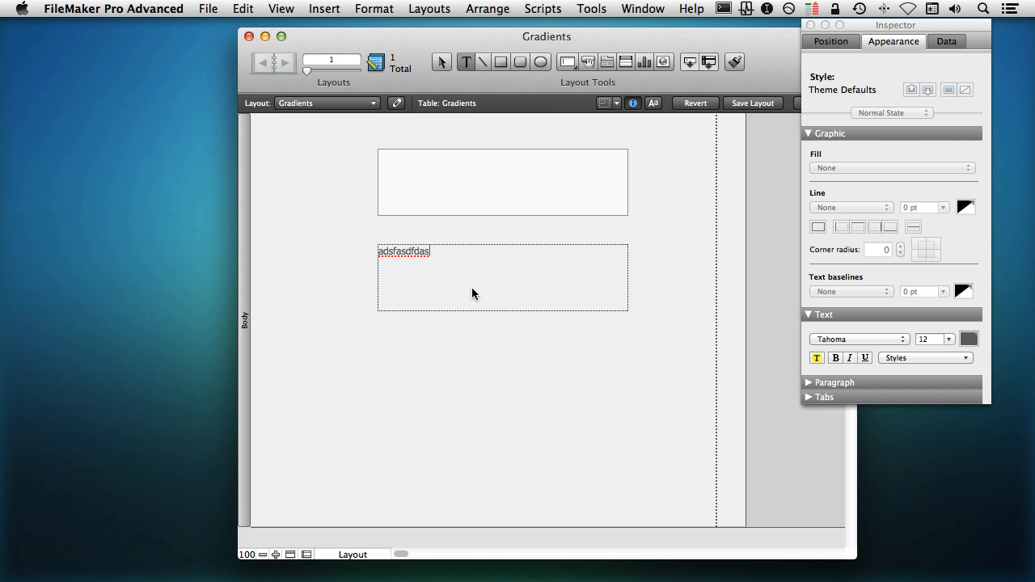
pyautogui.press('super+a')
pyautogui.press('BackSpace')
pyautogui.press('Escape')
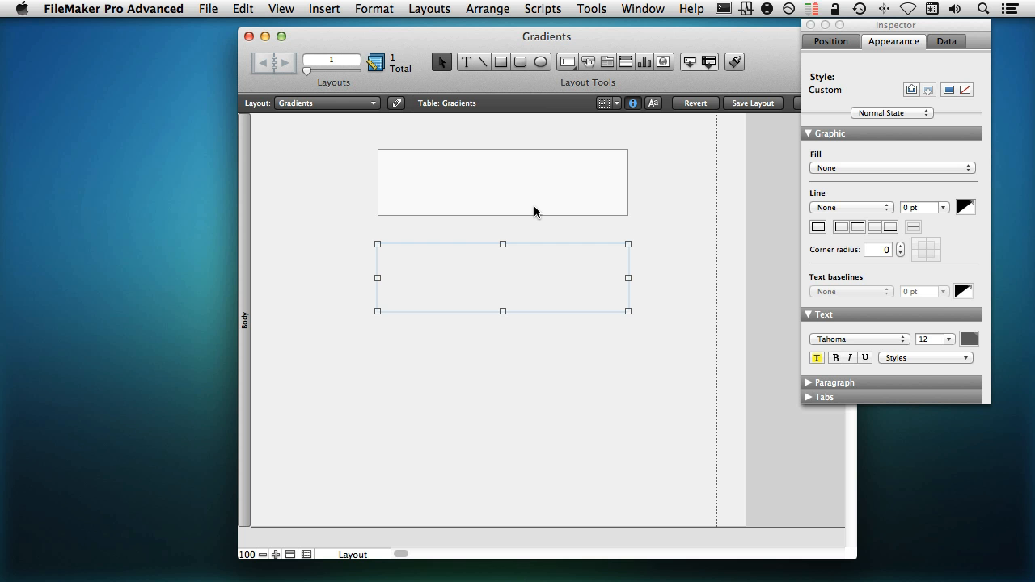
# Draw a button about 227 by 67 pt below the text block and assign it the Set Variable action.
pyautogui.click(588, 62)
pyautogui.moveTo(427, 361); pyautogui.dragTo(612, 415)
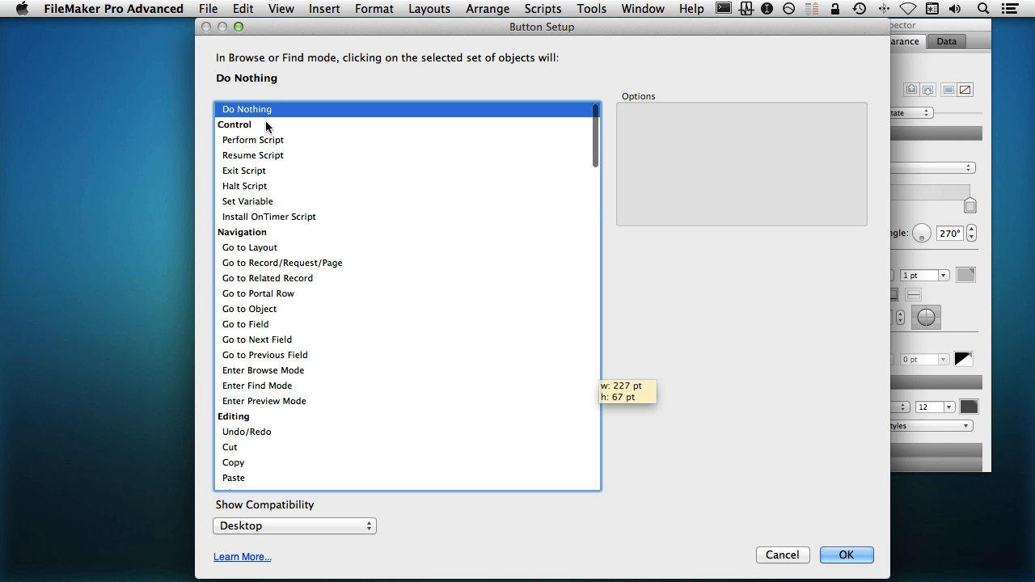
pyautogui.click(263, 202)
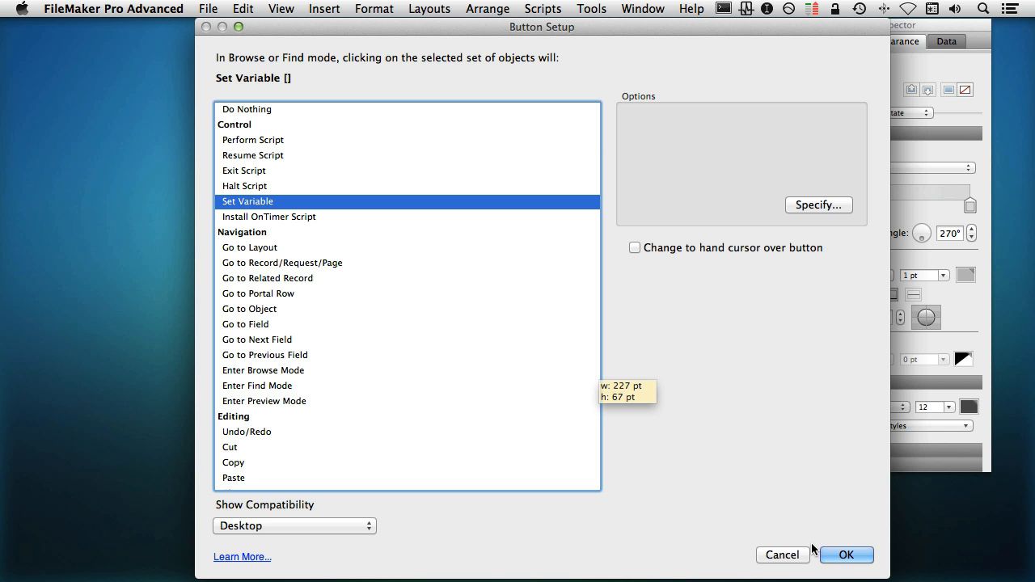
pyautogui.click(840, 555)
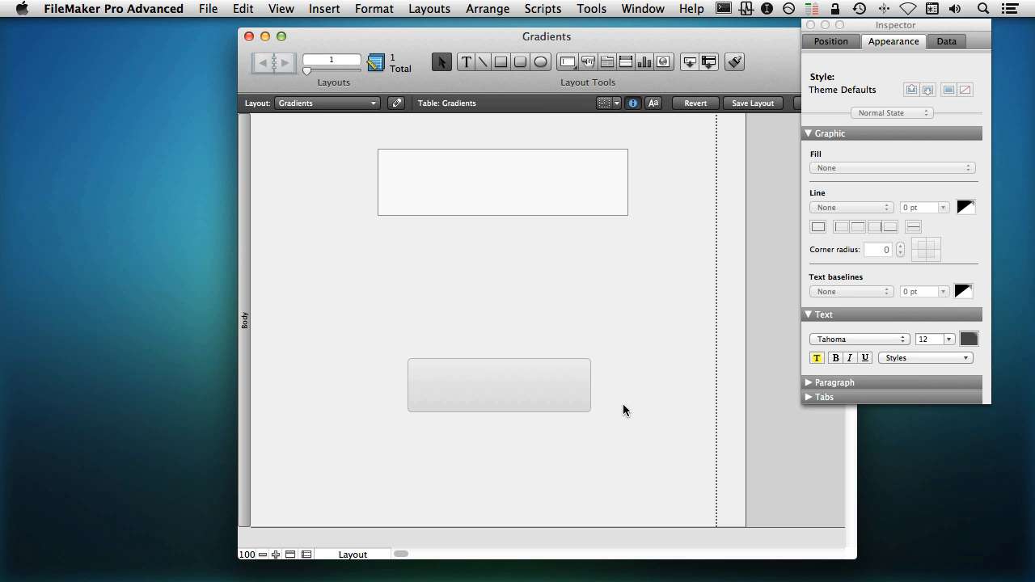
# Align the button's left edge with the rectangle and match its width and height to the rectangle's.
pyautogui.click(539, 399)
pyautogui.keyDown('shift'); pyautogui.click(496, 203); pyautogui.keyUp('shift')
pyautogui.press('alt+super+Left')
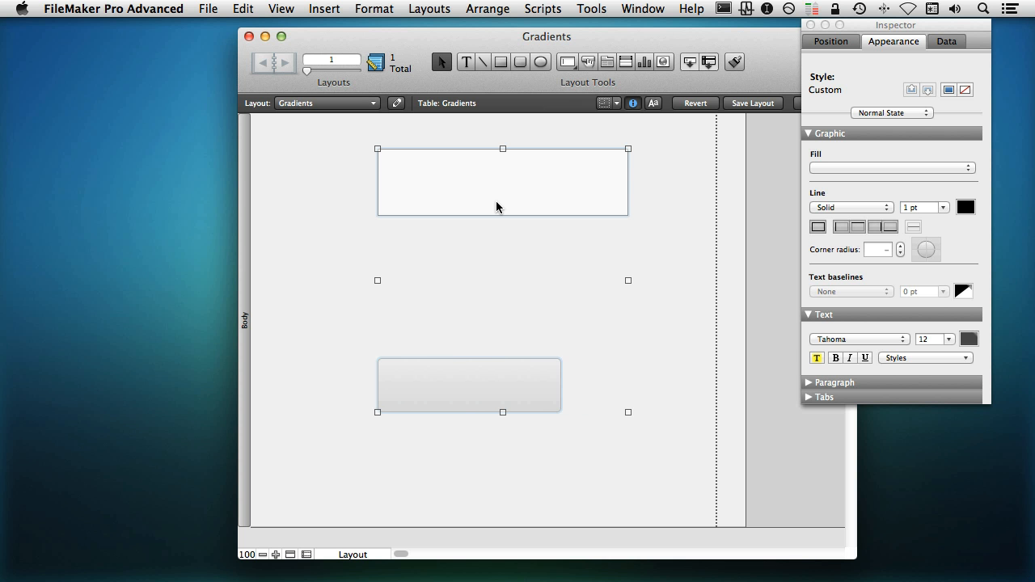
pyautogui.press('alt+shift+super+Right')
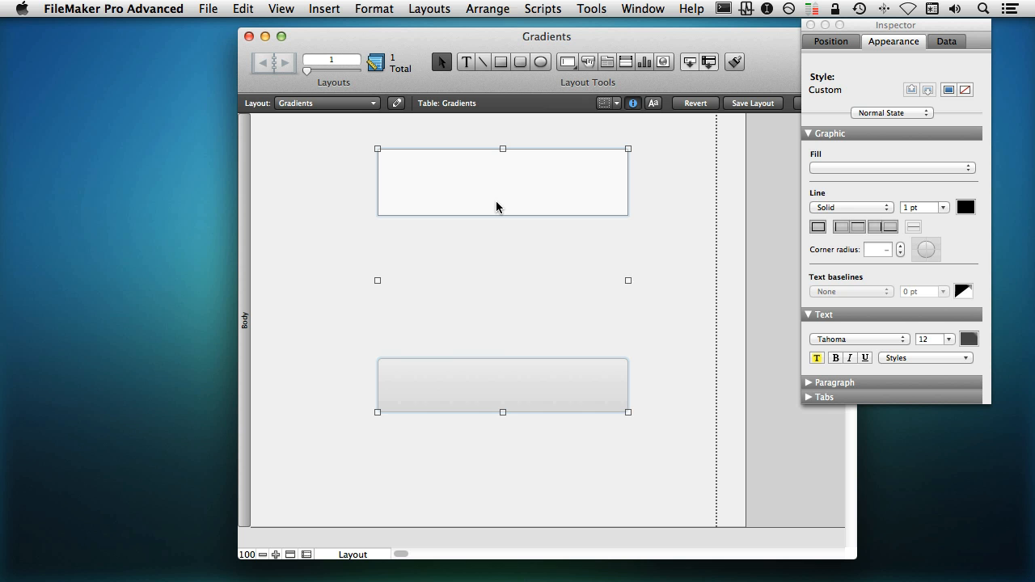
pyautogui.press('alt+shift+super+Down')
pyautogui.click(661, 361)
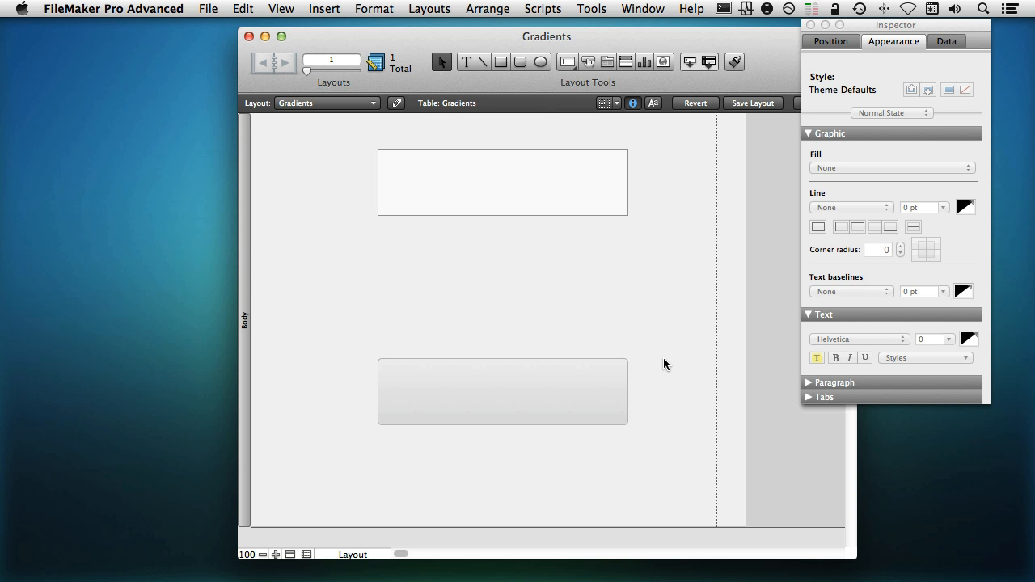
# Give the rectangle, the empty text block and the button a Solid Color fill.
pyautogui.click(545, 187)
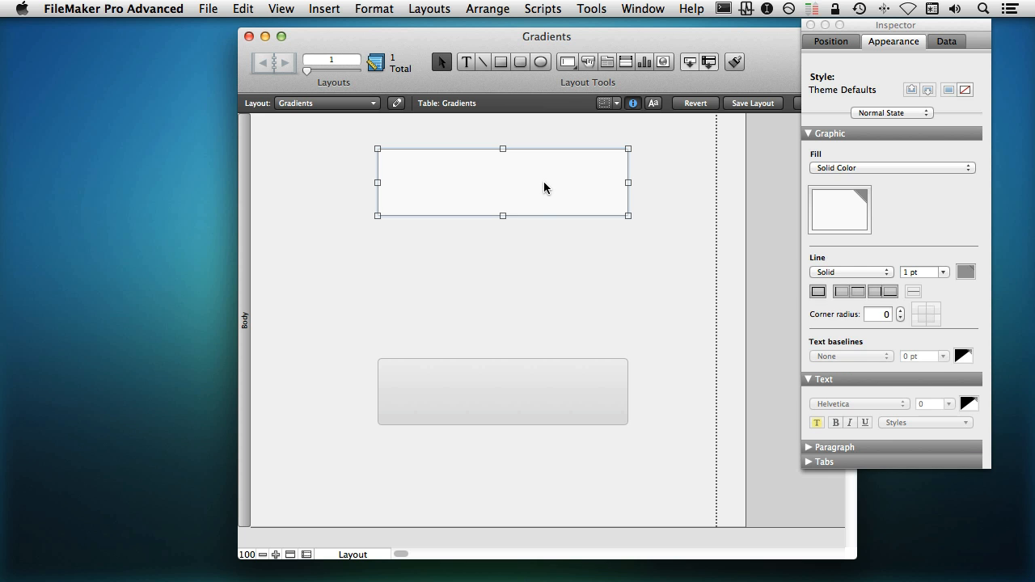
pyautogui.press('super+v')
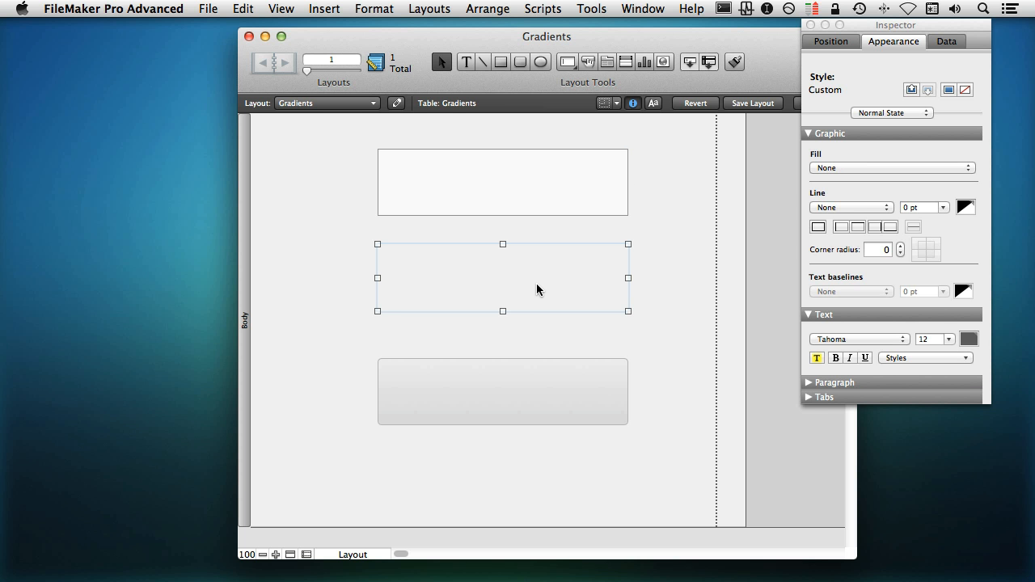
pyautogui.click(540, 406)
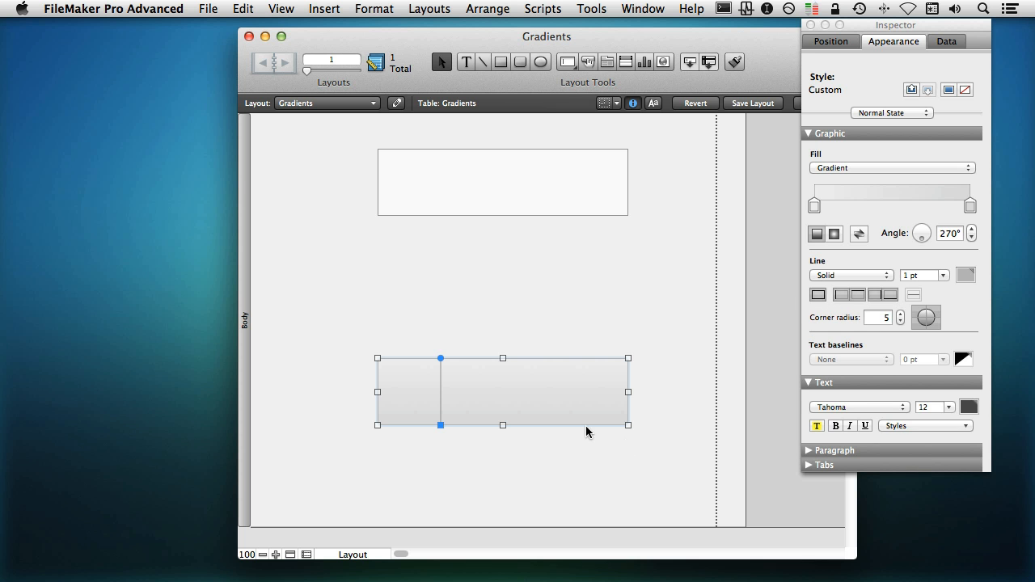
pyautogui.moveTo(678, 465); pyautogui.dragTo(356, 154)
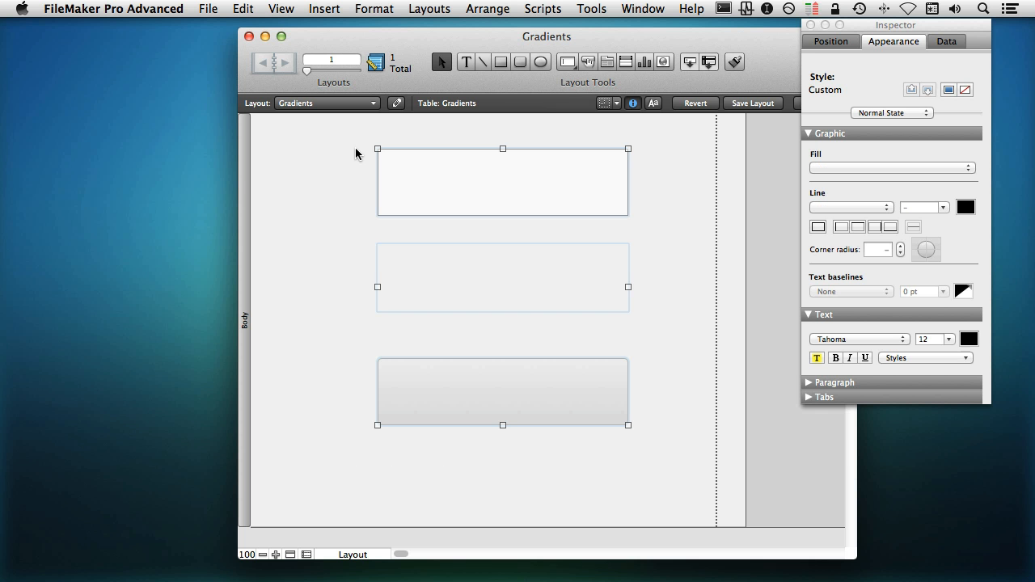
pyautogui.click(841, 168)
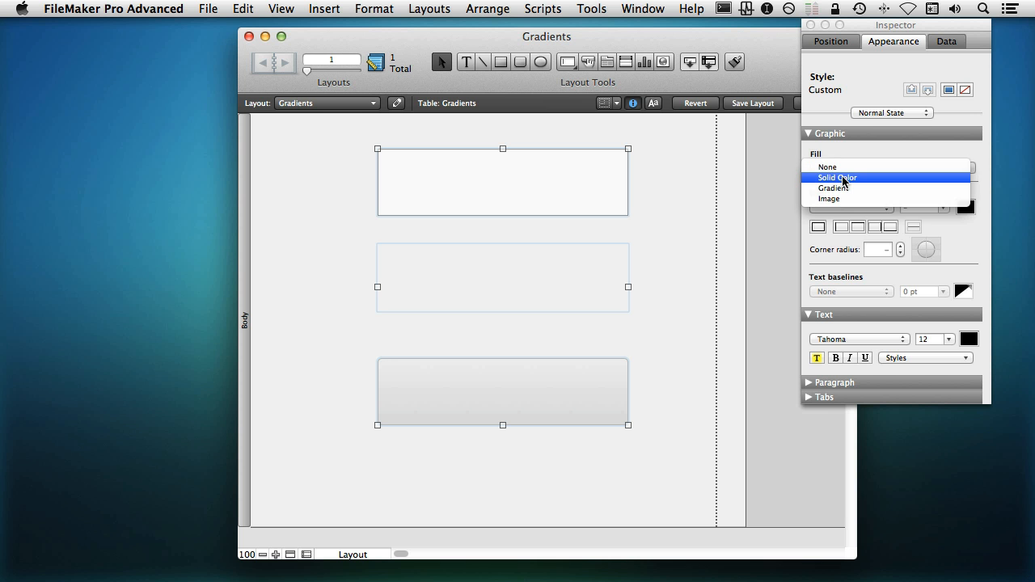
pyautogui.click(843, 178)
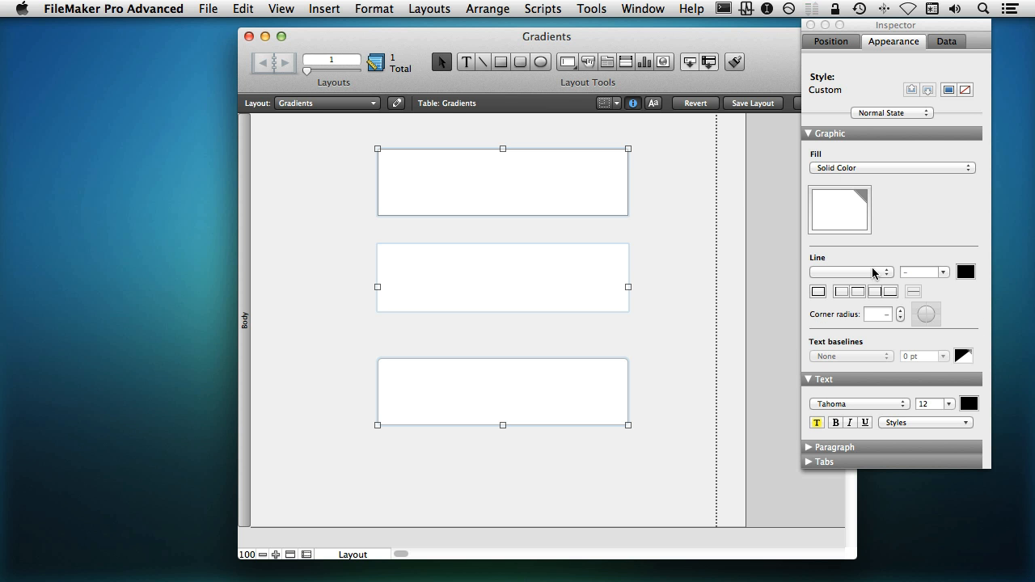
# Set the corner radius of all three selected objects to 0.
pyautogui.click(874, 315)
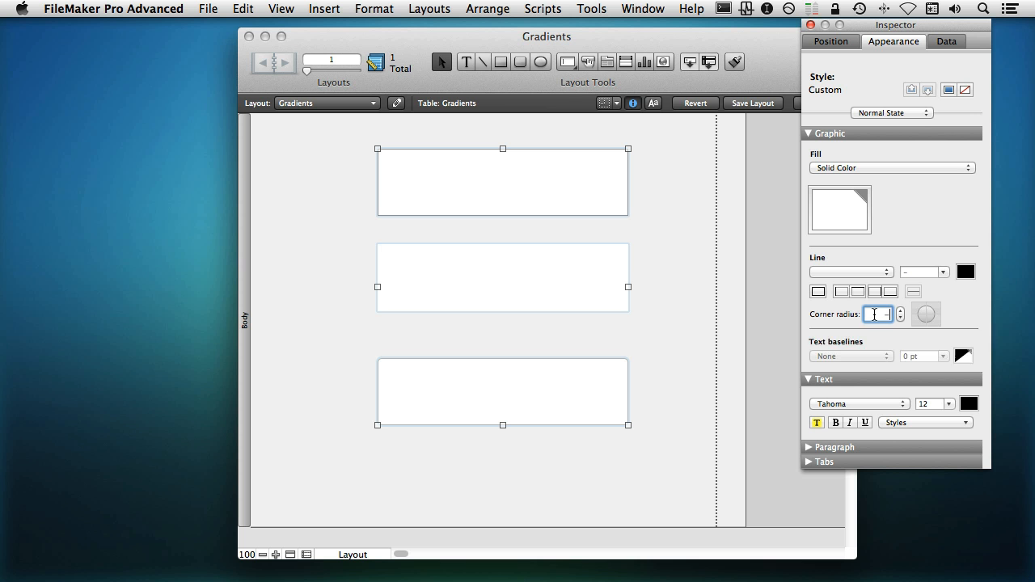
pyautogui.write('0')
pyautogui.press('Tab')
# Give the three selected objects a solid 1 pt gray line.
pyautogui.click(868, 273)
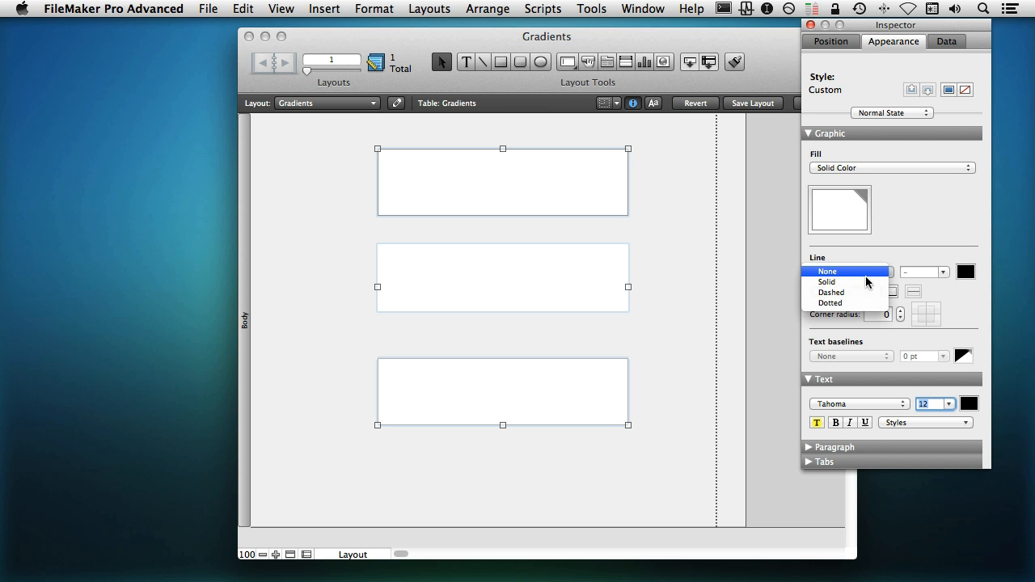
pyautogui.click(869, 282)
pyautogui.click(943, 272)
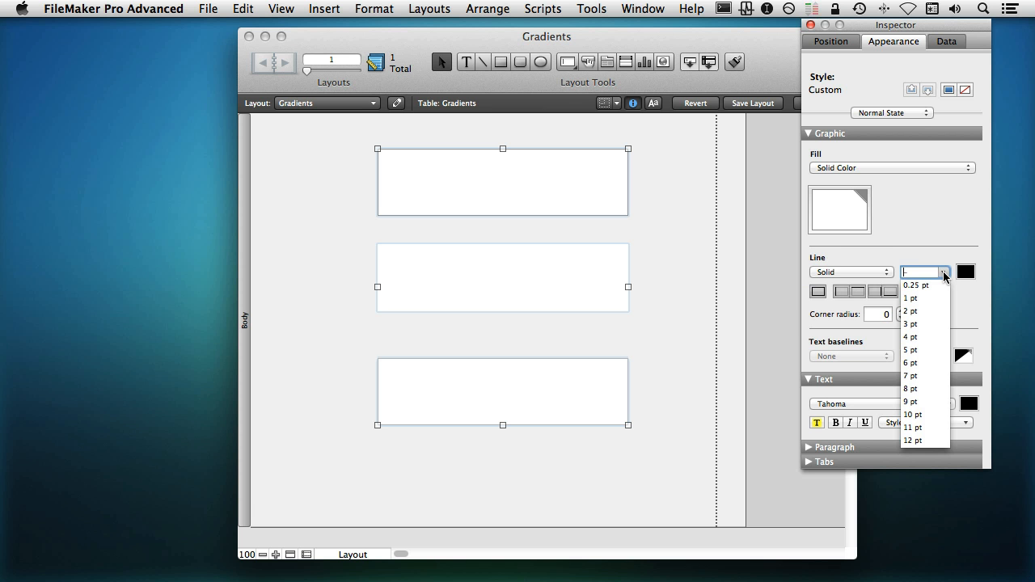
pyautogui.click(924, 299)
pyautogui.click(965, 272)
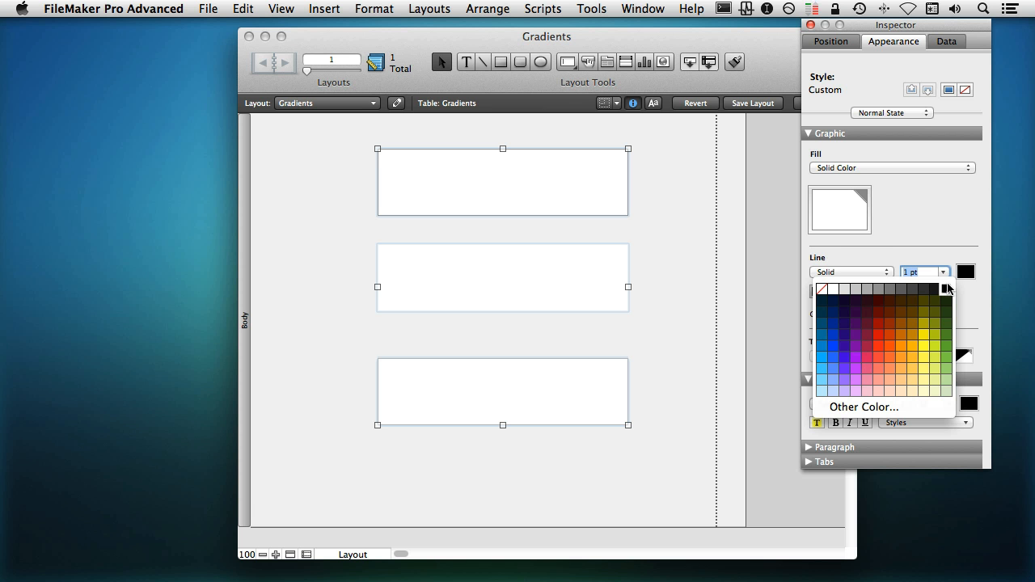
pyautogui.click(867, 290)
pyautogui.click(666, 309)
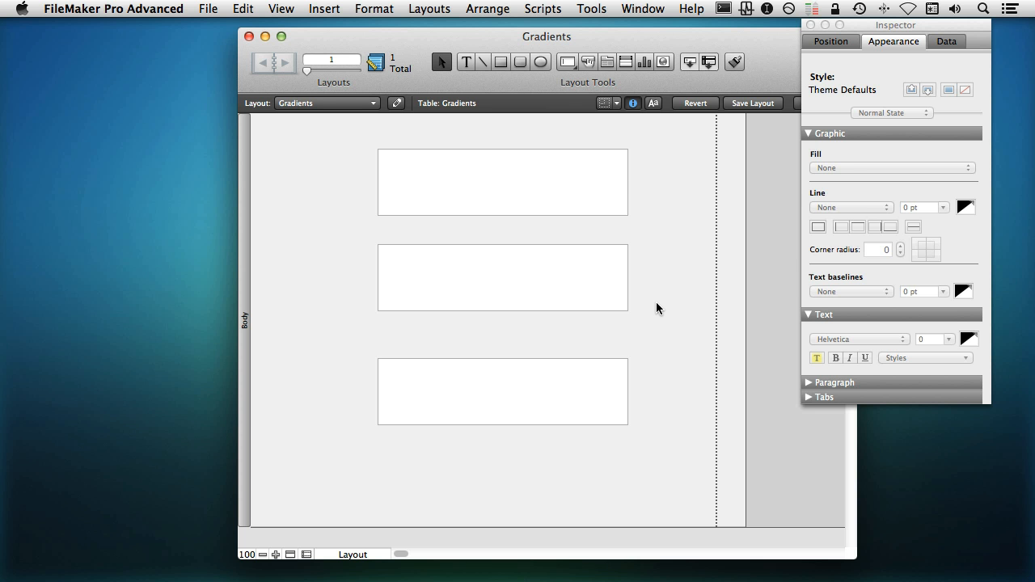
# Compare the context commands offered for the rectangle, the text block and the button.
pyautogui.click(601, 203)
pyautogui.rightClick(599, 200)
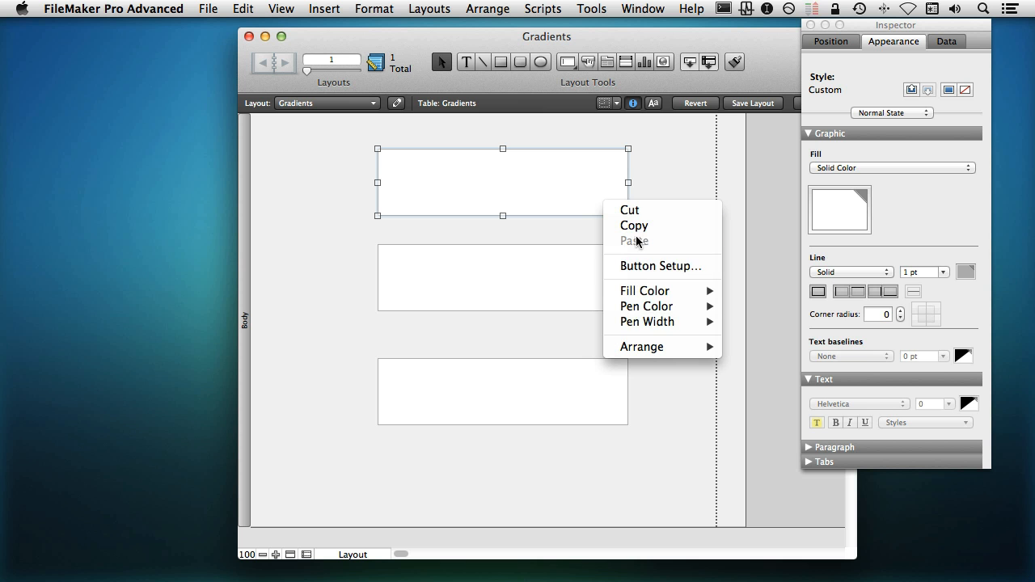
pyautogui.moveTo(636, 301)
pyautogui.click(566, 288)
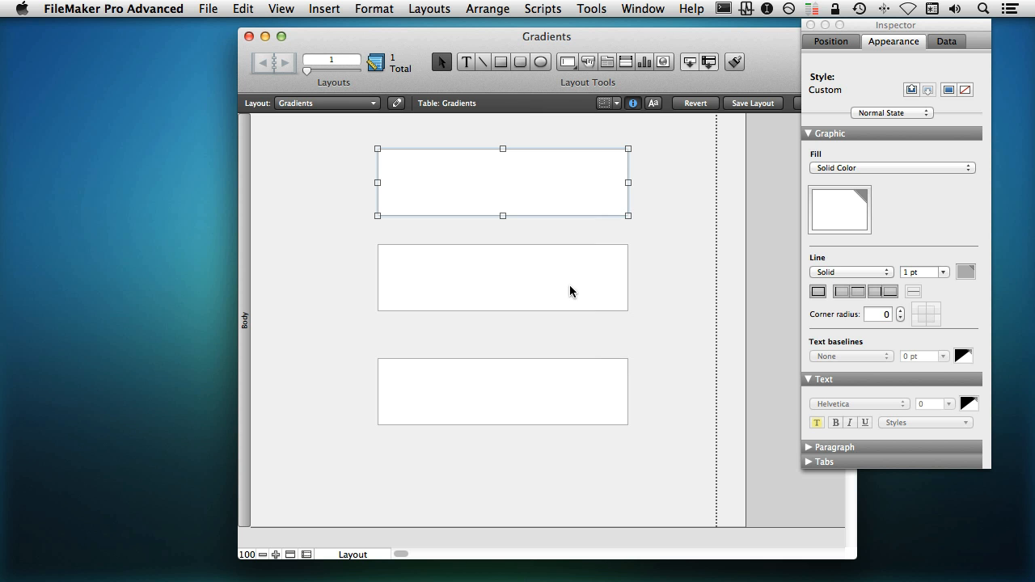
pyautogui.rightClick(578, 279)
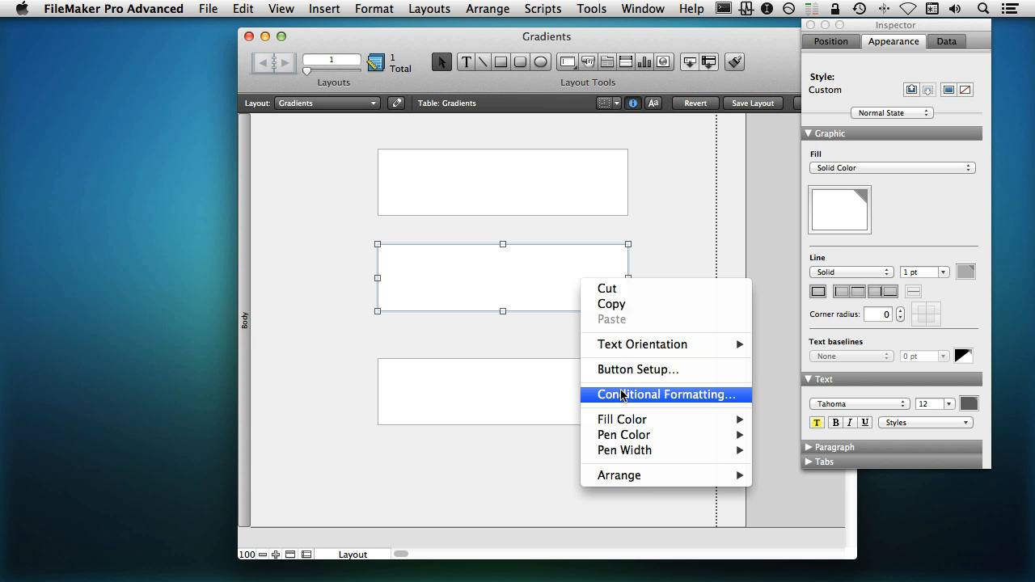
pyautogui.click(538, 326)
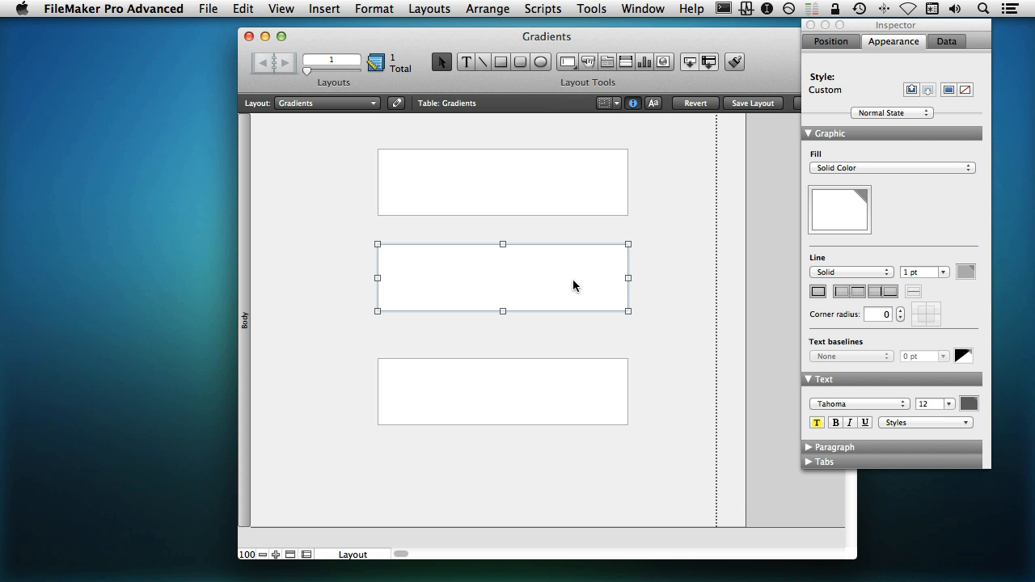
pyautogui.click(584, 389)
pyautogui.rightClick(591, 388)
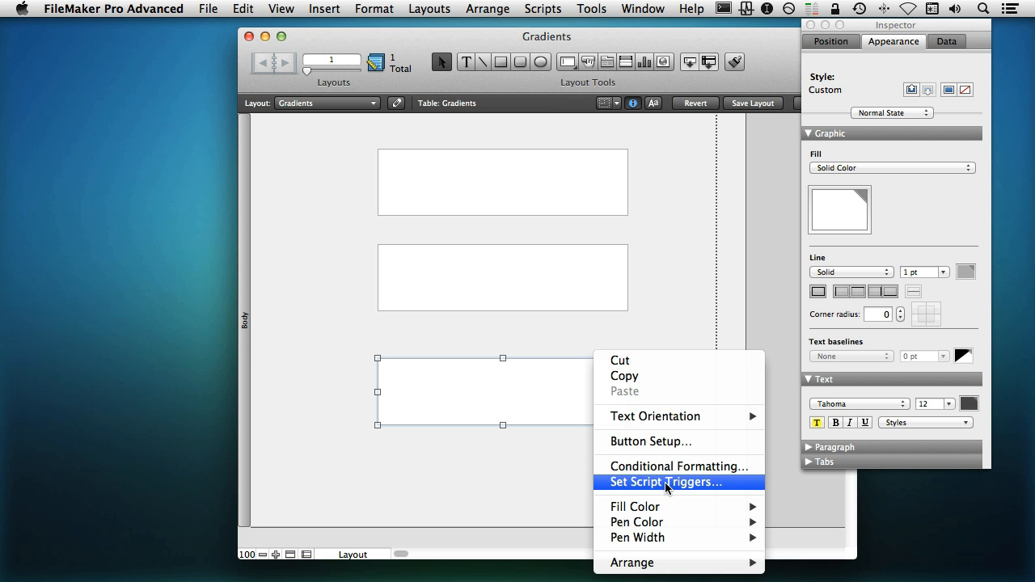
pyautogui.click(530, 459)
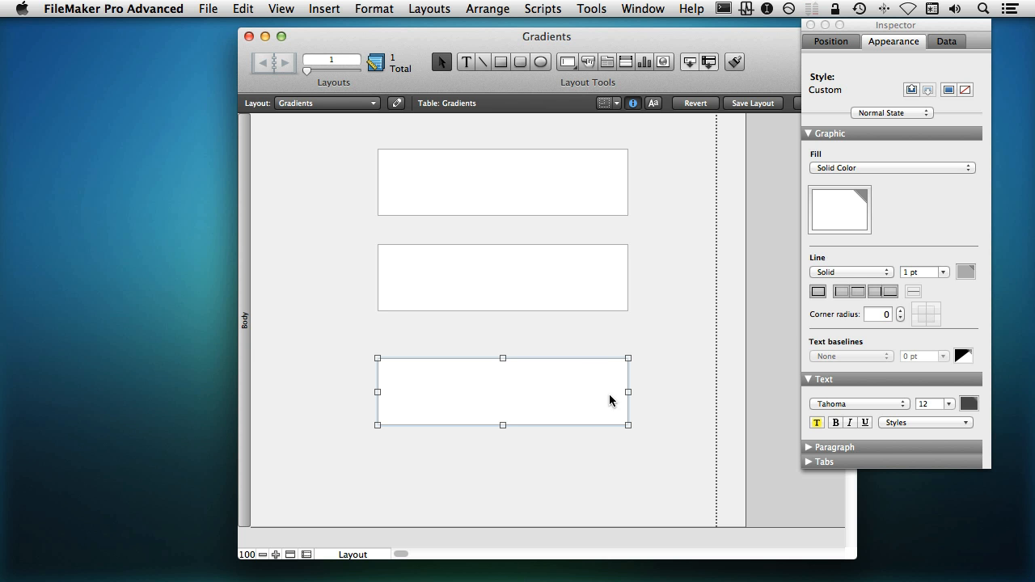
# Compare the formatting options and object states available for the rectangle, the text block and the button.
pyautogui.moveTo(654, 437); pyautogui.dragTo(568, 194)
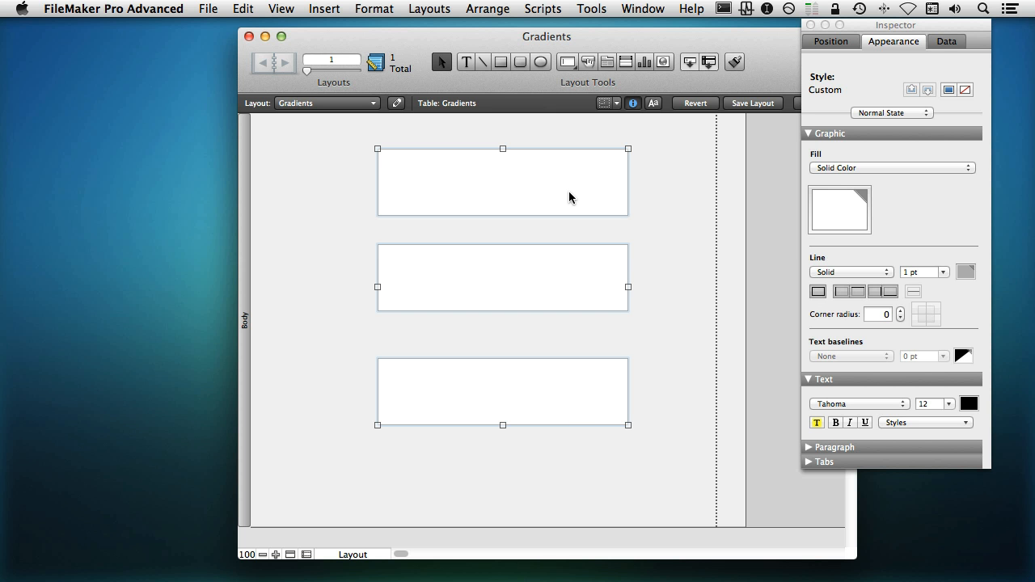
pyautogui.click(631, 334)
pyautogui.click(615, 380)
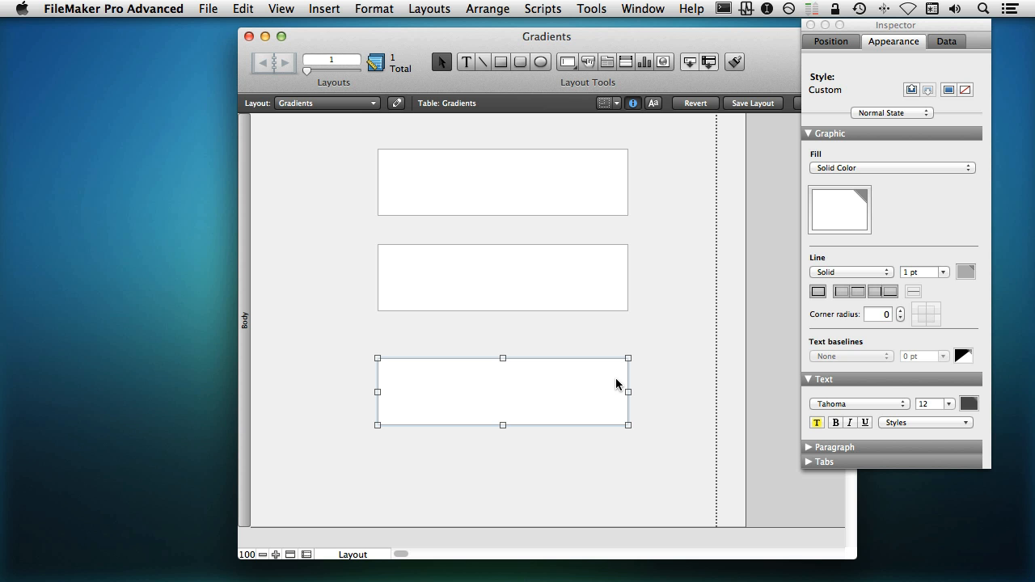
pyautogui.click(603, 302)
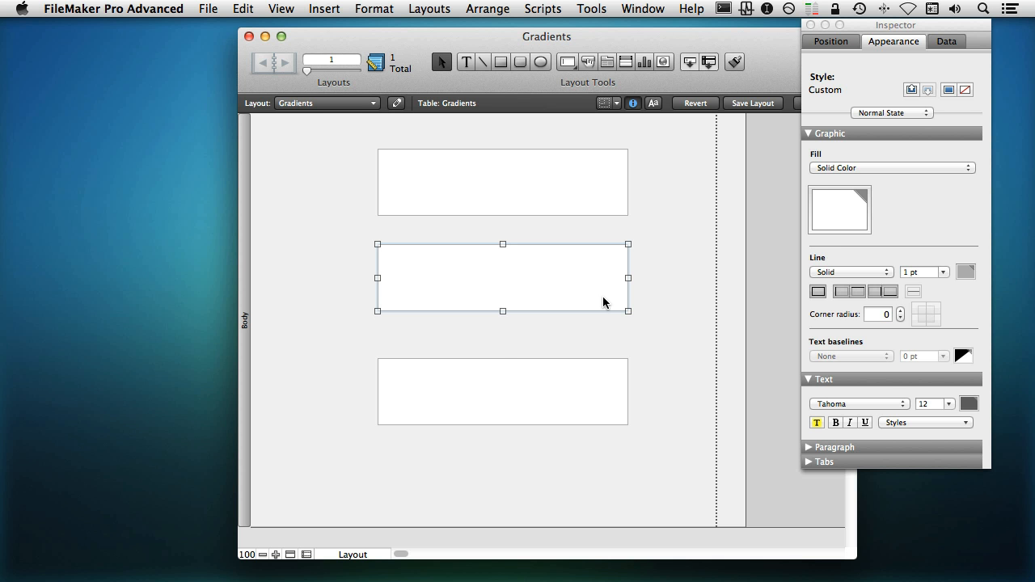
pyautogui.click(598, 409)
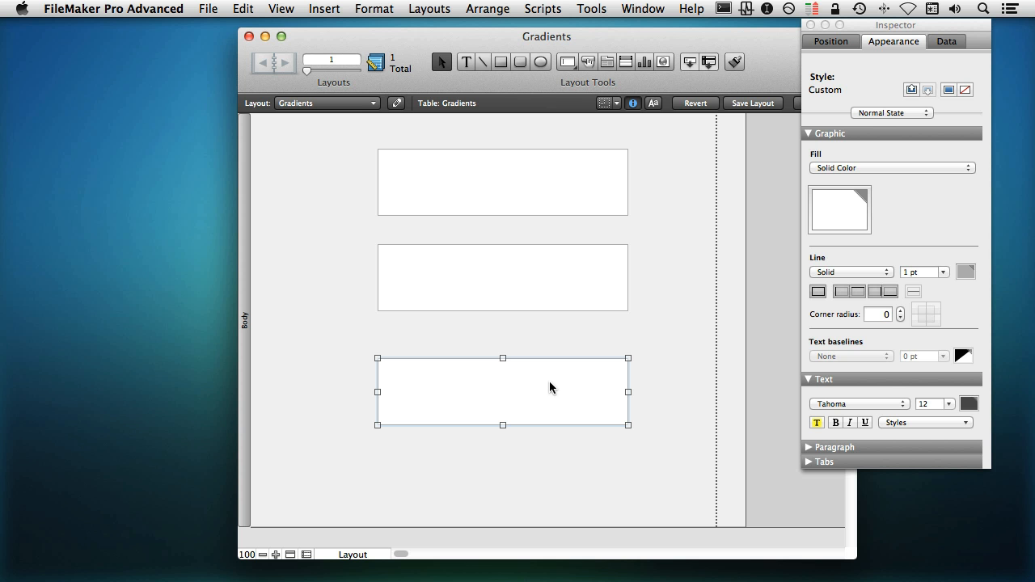
pyautogui.click(887, 113)
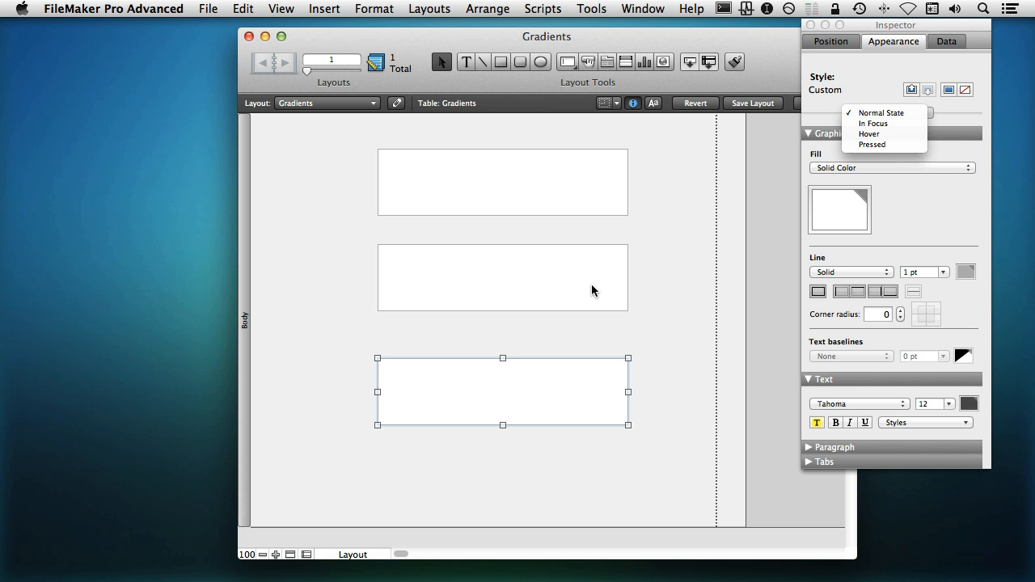
pyautogui.press('Escape')
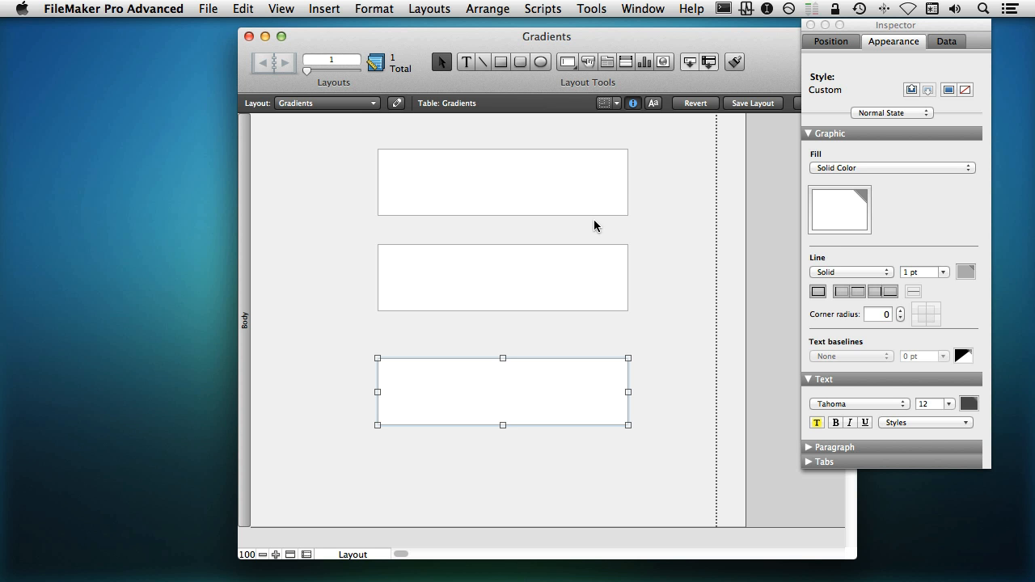
pyautogui.click(577, 203)
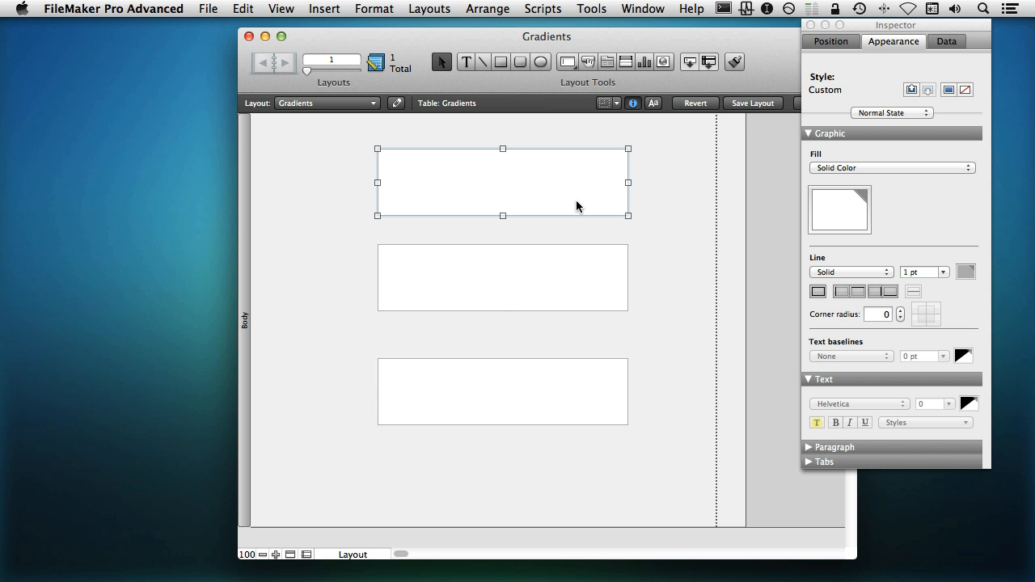
pyautogui.click(567, 279)
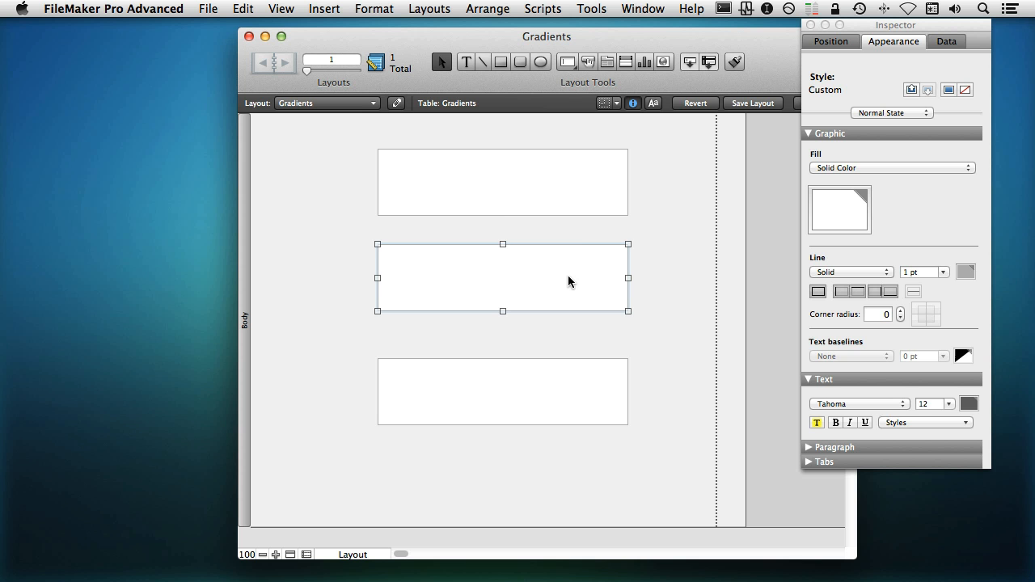
pyautogui.click(578, 210)
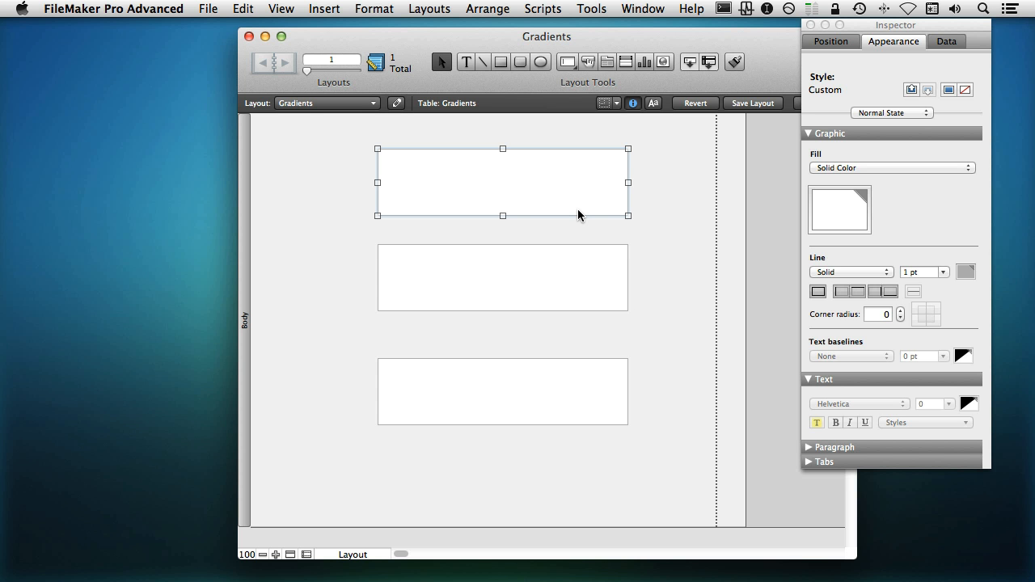
pyautogui.moveTo(653, 440); pyautogui.dragTo(351, 233)
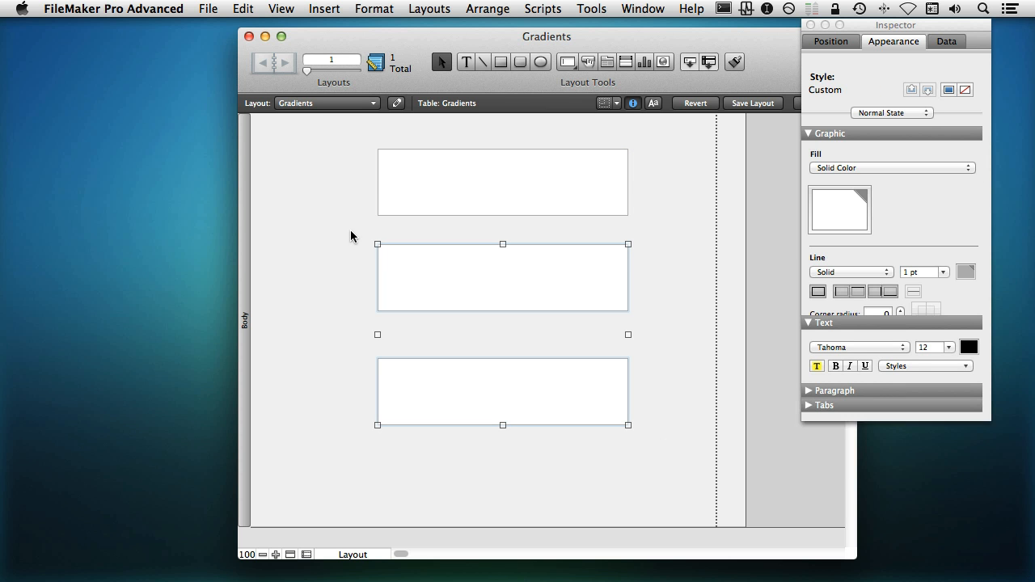
# Delete the rectangle and move the text block and the button up the layout, keeping them left-aligned.
pyautogui.click(428, 196)
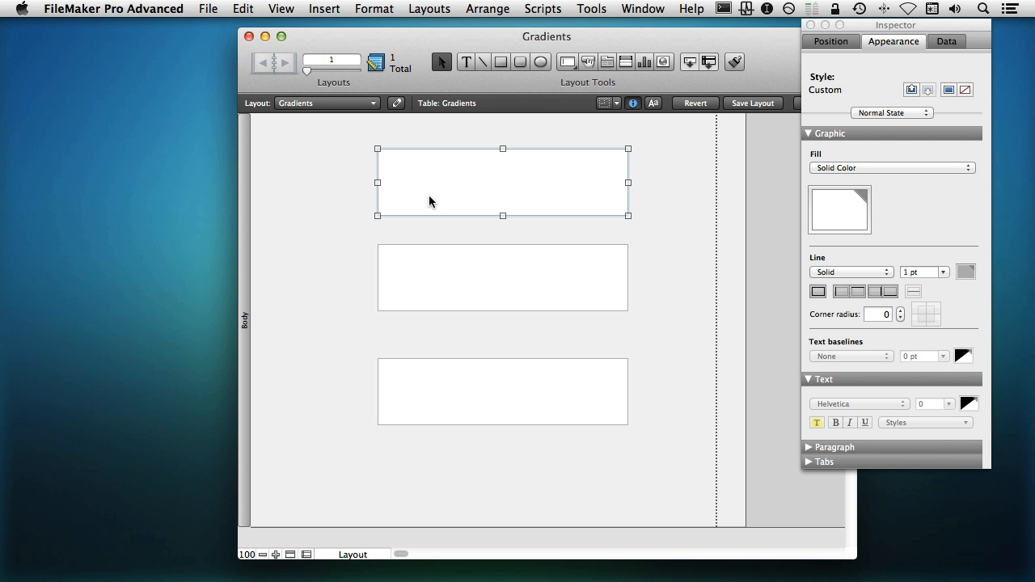
pyautogui.press('Delete')
pyautogui.moveTo(474, 255); pyautogui.dragTo(467, 192)
pyautogui.moveTo(536, 418); pyautogui.dragTo(494, 357)
# Change the text block's fill from Solid Color to Gradient.
pyautogui.click(496, 209)
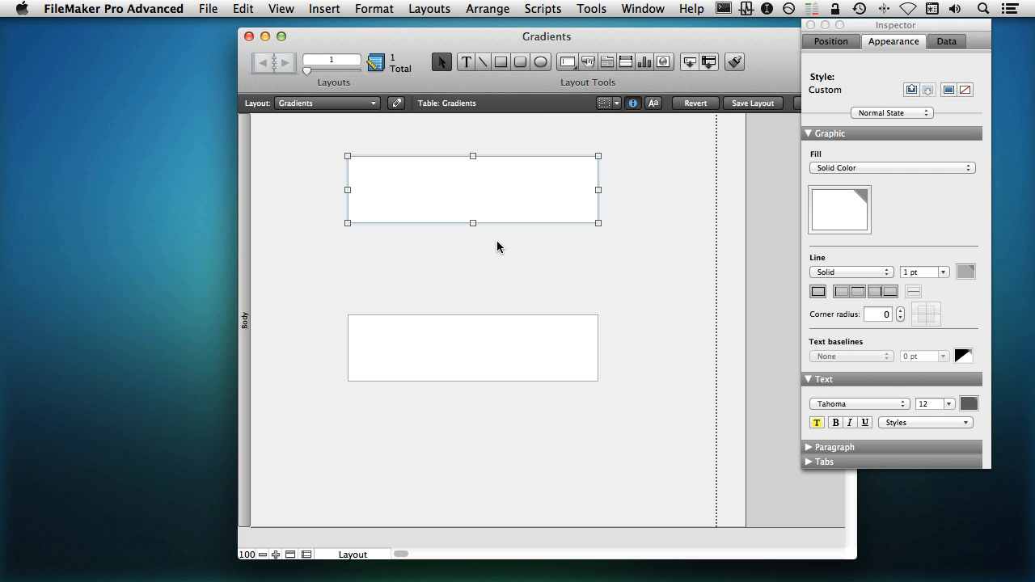
pyautogui.click(859, 168)
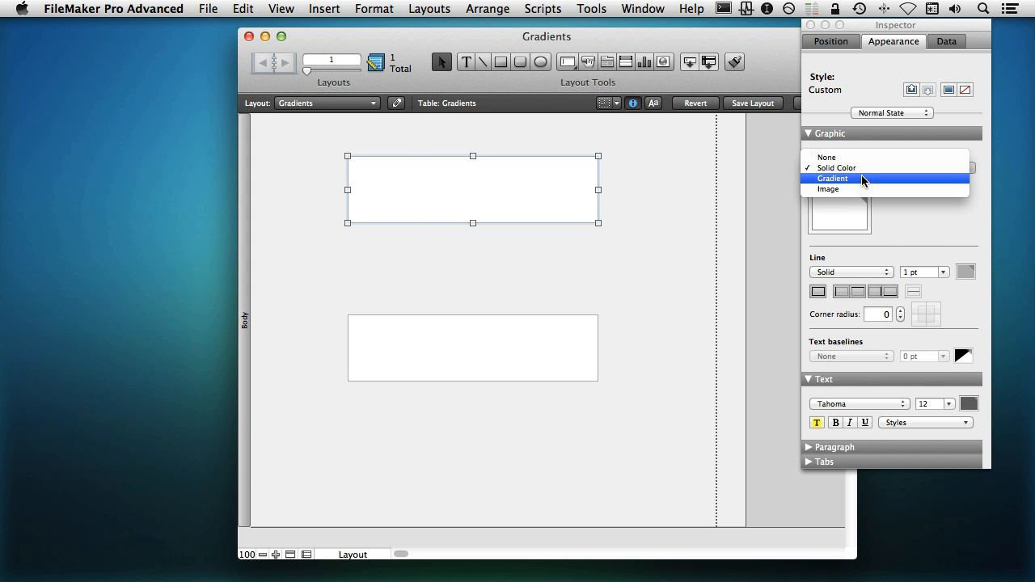
pyautogui.click(860, 178)
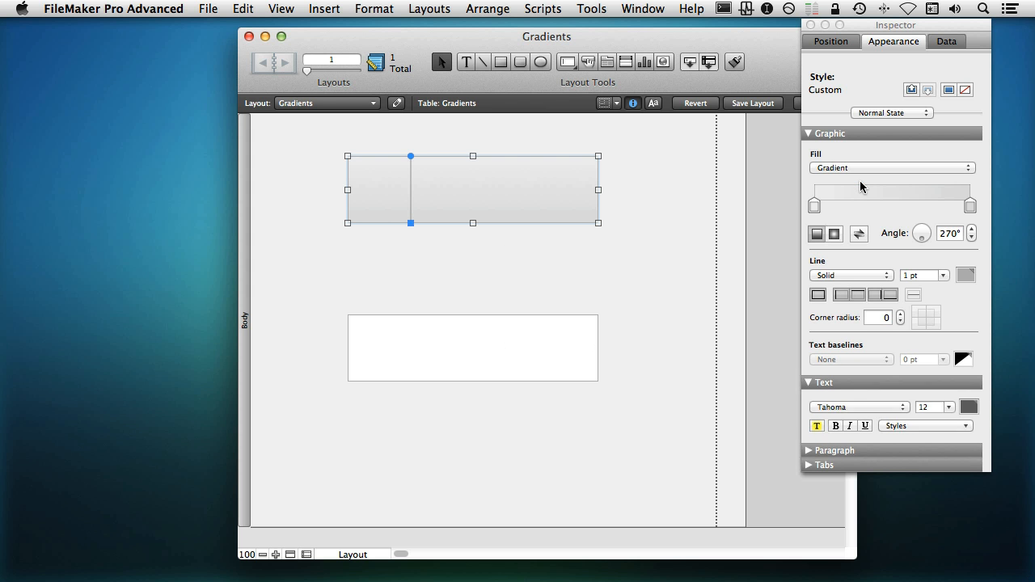
pyautogui.click(606, 240)
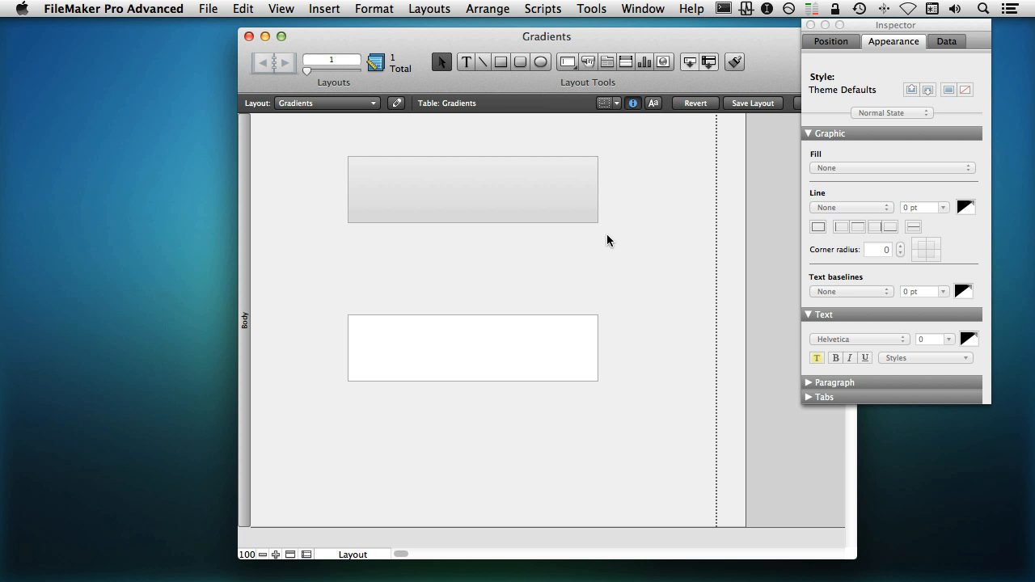
# Move both of the text block's gradient stops to the middle of the gradient to make a hard split.
pyautogui.click(571, 204)
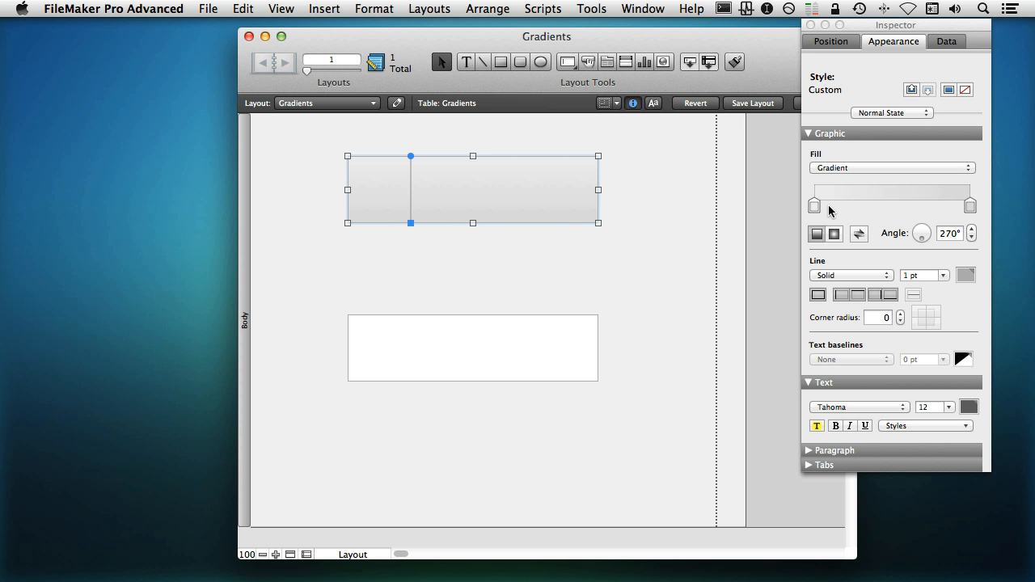
pyautogui.moveTo(818, 211); pyautogui.dragTo(889, 209)
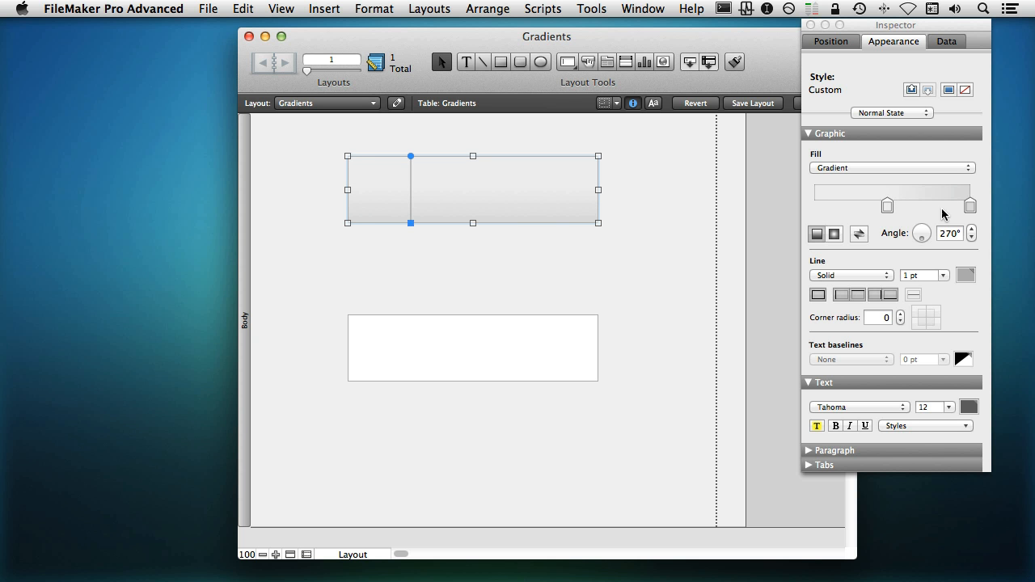
pyautogui.moveTo(971, 207); pyautogui.dragTo(888, 212)
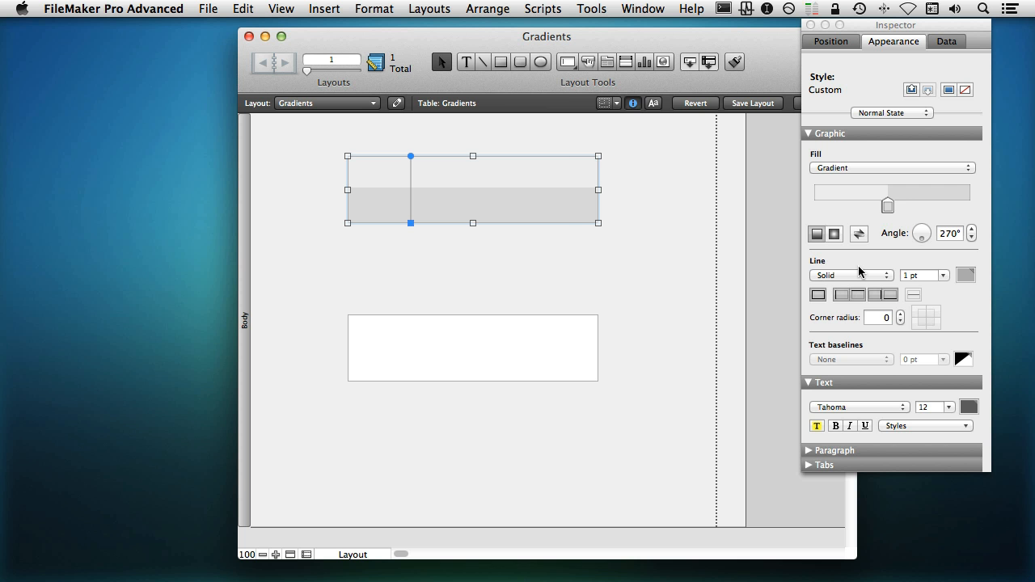
# Recolor the darker gradient stop with the gray sampled from the lighter half, and lower its brightness slightly.
pyautogui.doubleClick(889, 207)
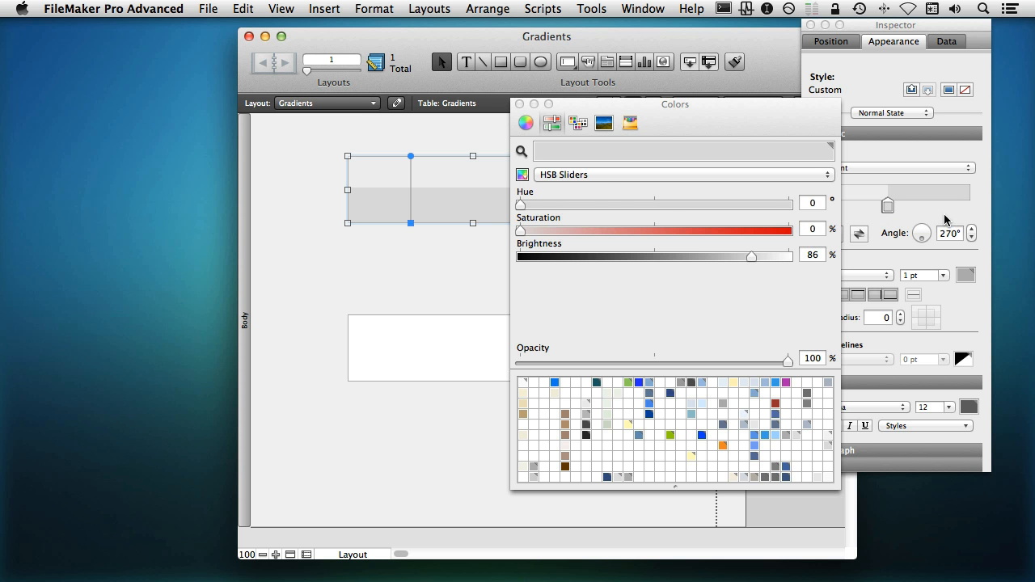
pyautogui.click(522, 151)
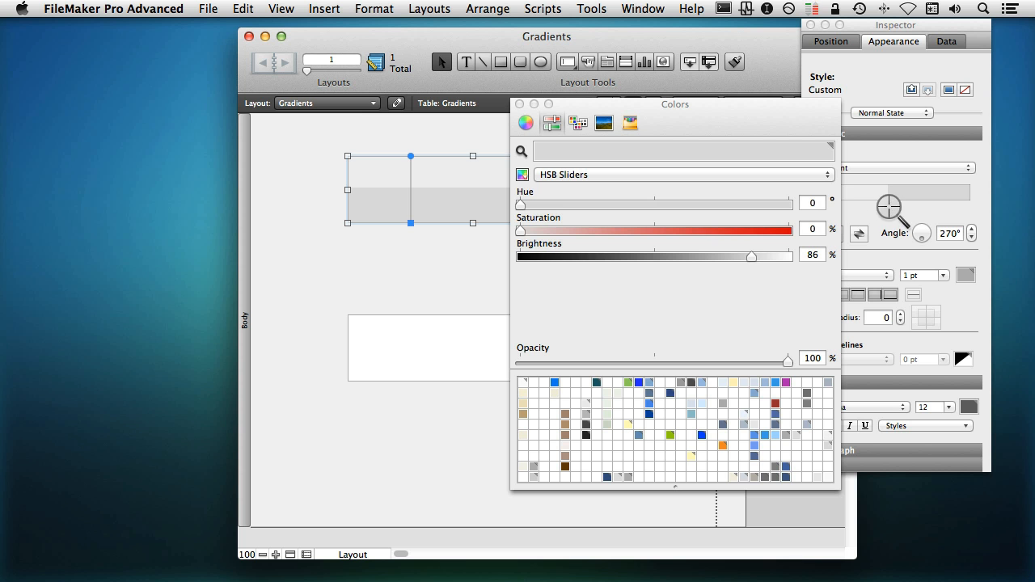
pyautogui.click(867, 192)
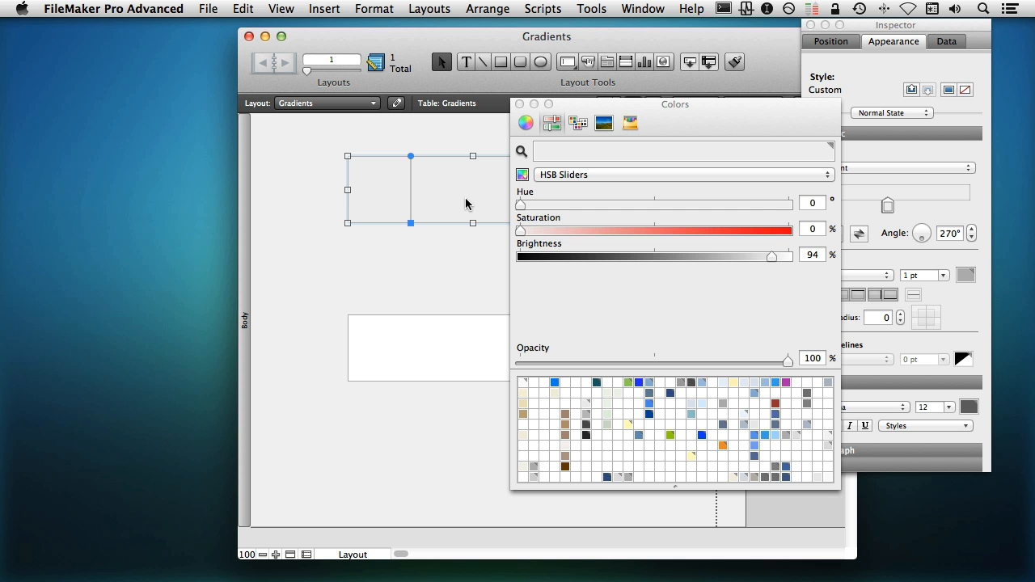
pyautogui.click(770, 258)
pyautogui.moveTo(770, 258); pyautogui.dragTo(767, 258)
pyautogui.click(519, 105)
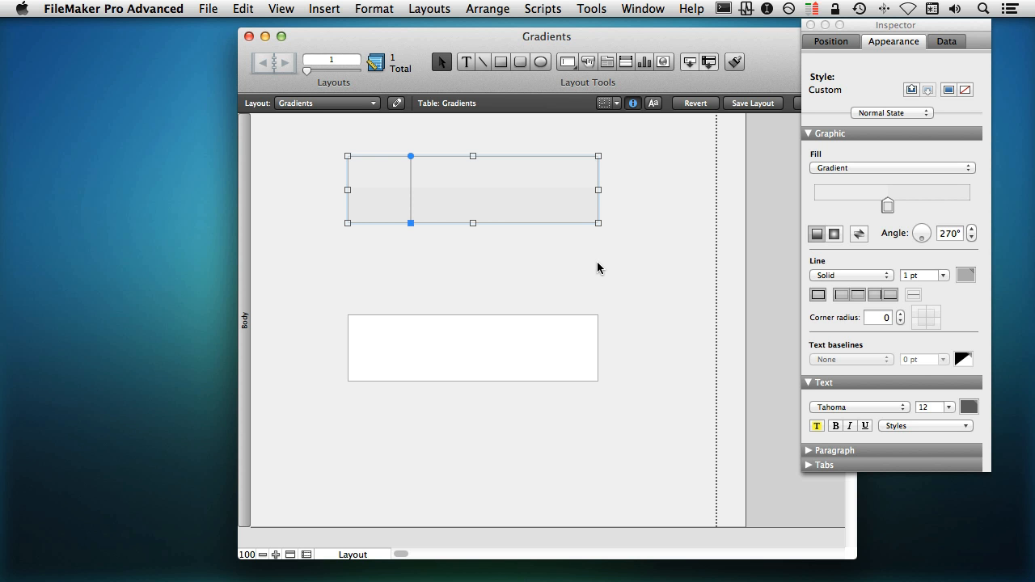
# Try adding three extra color stops between the hard split and the gradient's end, and remove all of them.
pyautogui.click(932, 203)
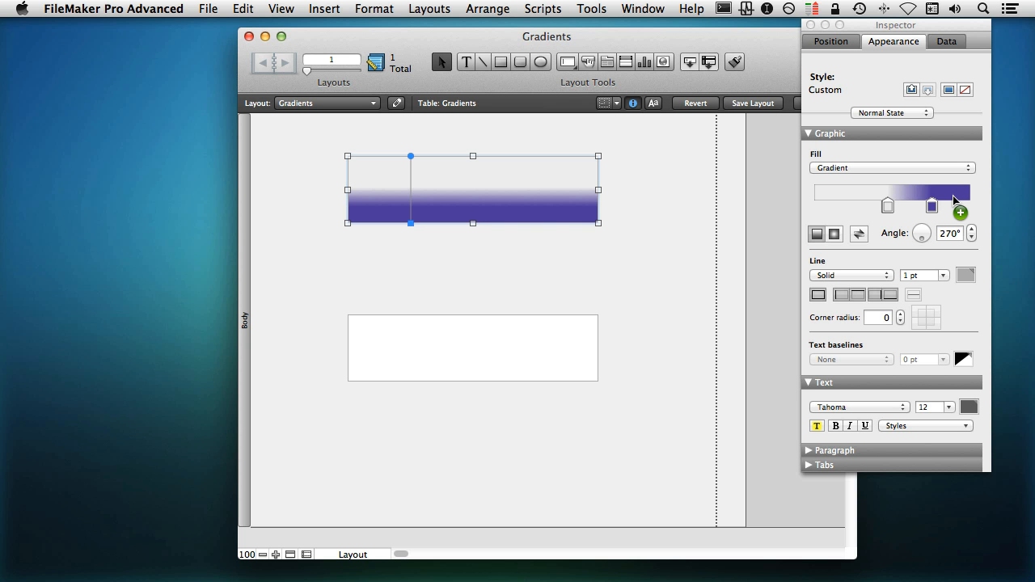
pyautogui.click(954, 201)
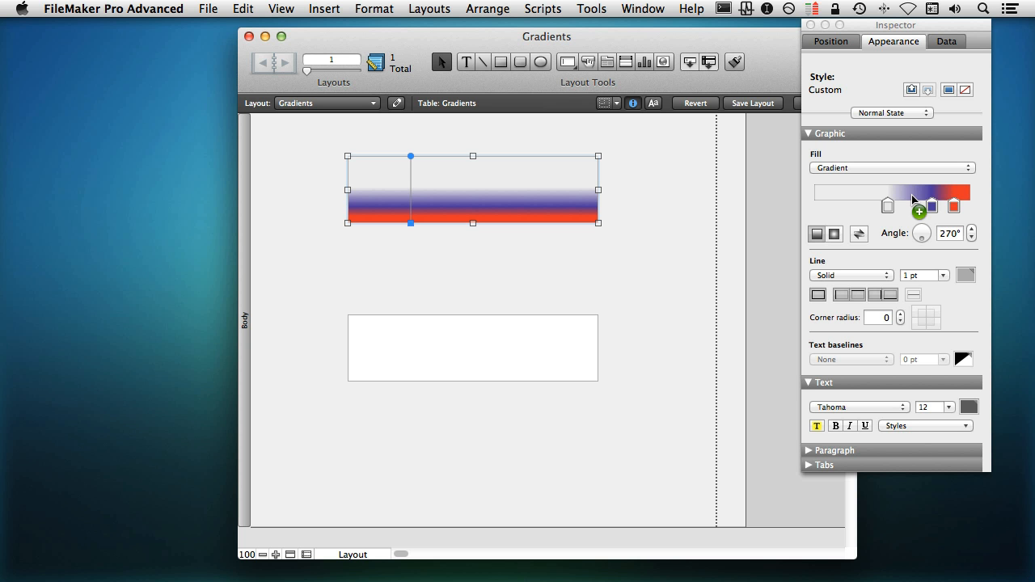
pyautogui.click(914, 202)
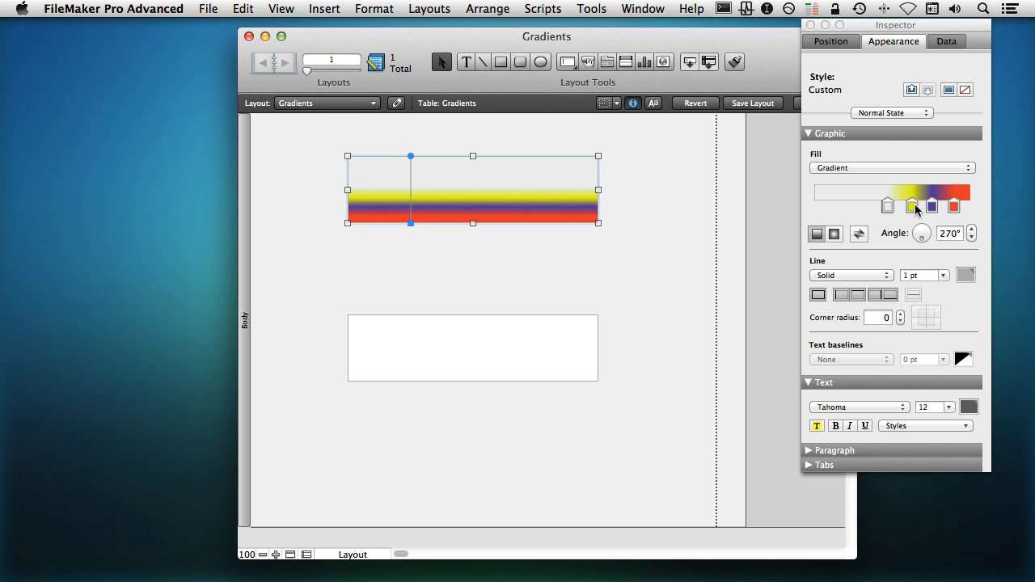
pyautogui.moveTo(914, 205); pyautogui.dragTo(931, 234)
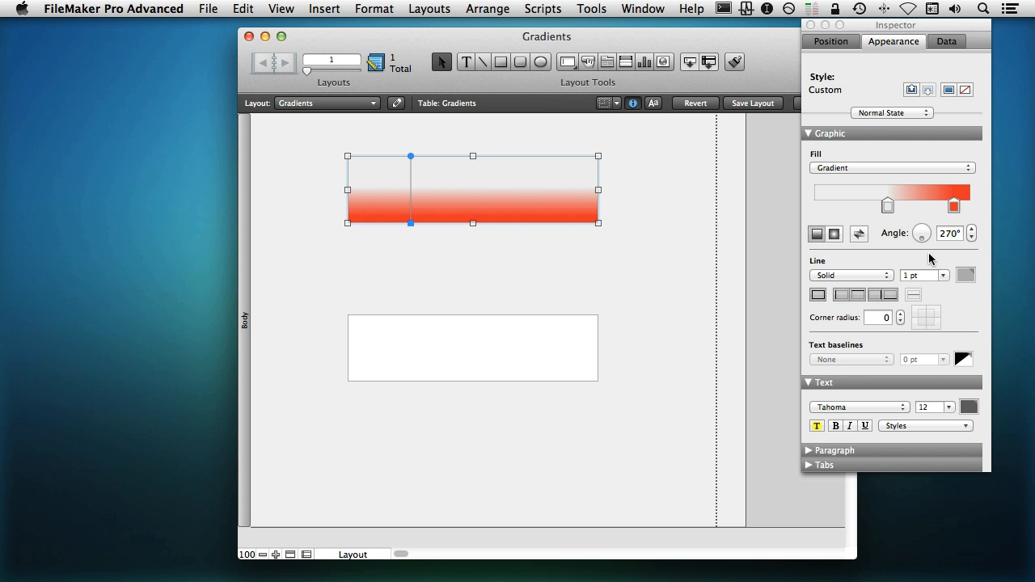
pyautogui.moveTo(952, 206); pyautogui.dragTo(929, 230)
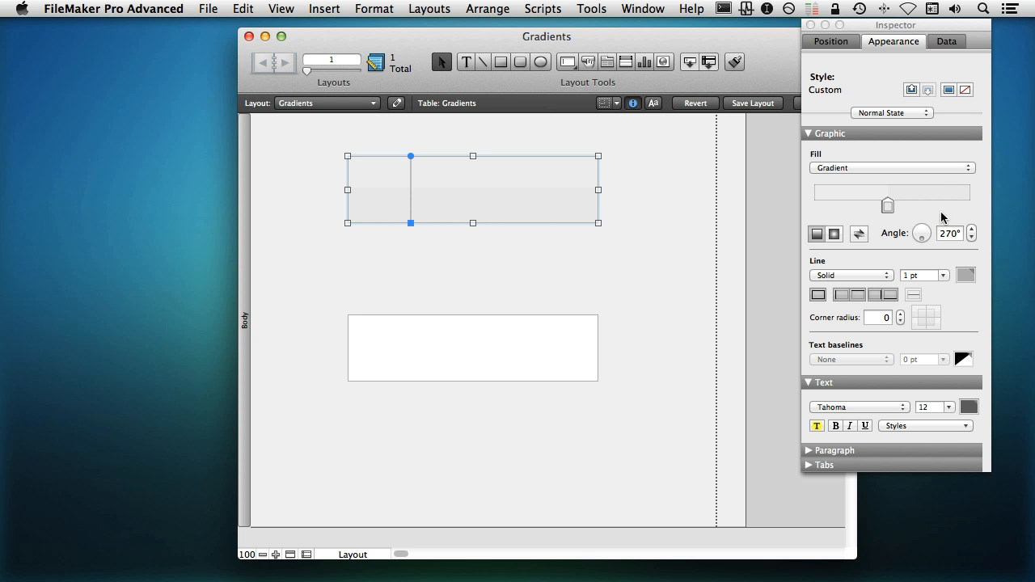
pyautogui.click(945, 204)
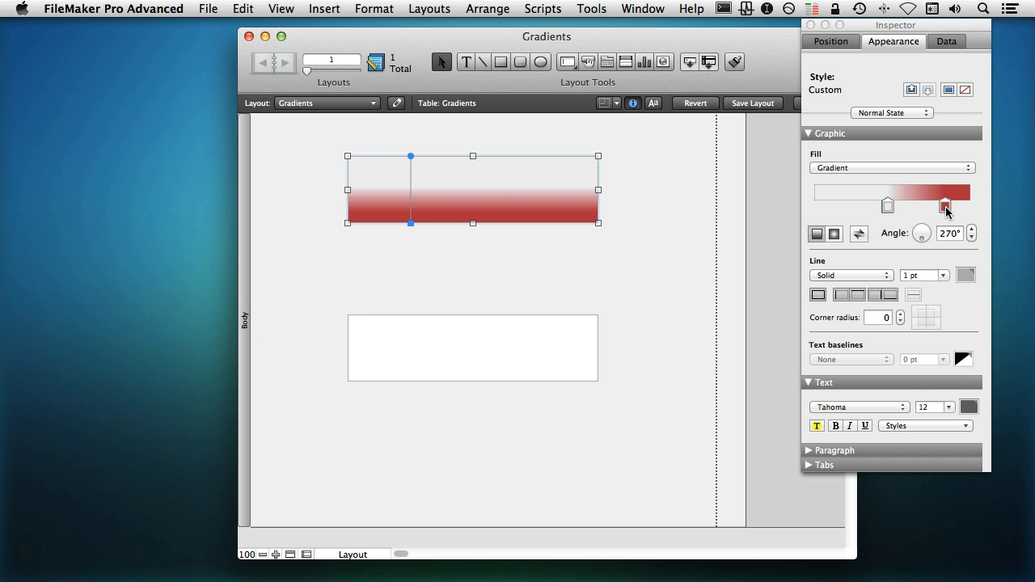
pyautogui.moveTo(947, 208); pyautogui.dragTo(975, 212)
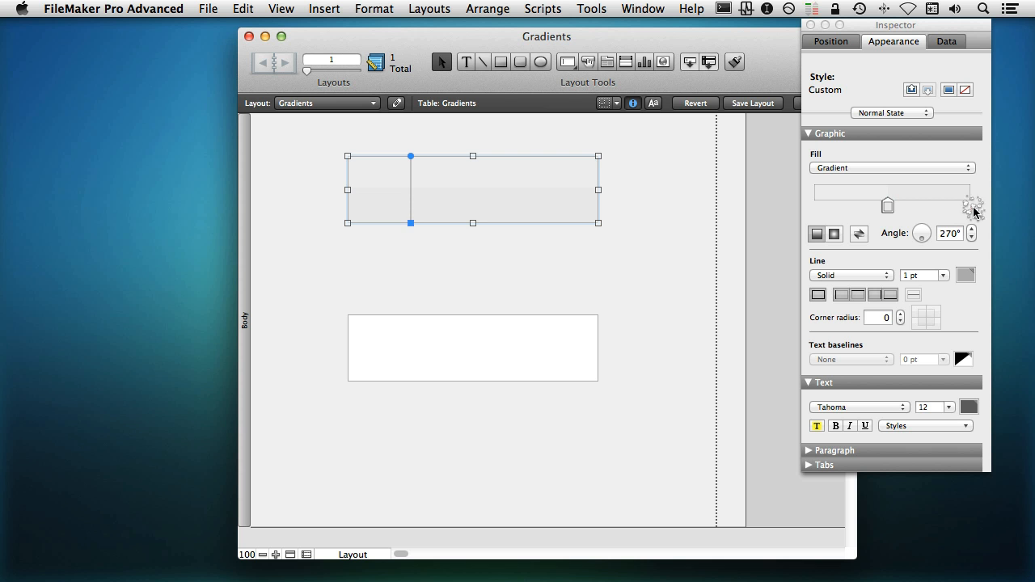
pyautogui.click(968, 199)
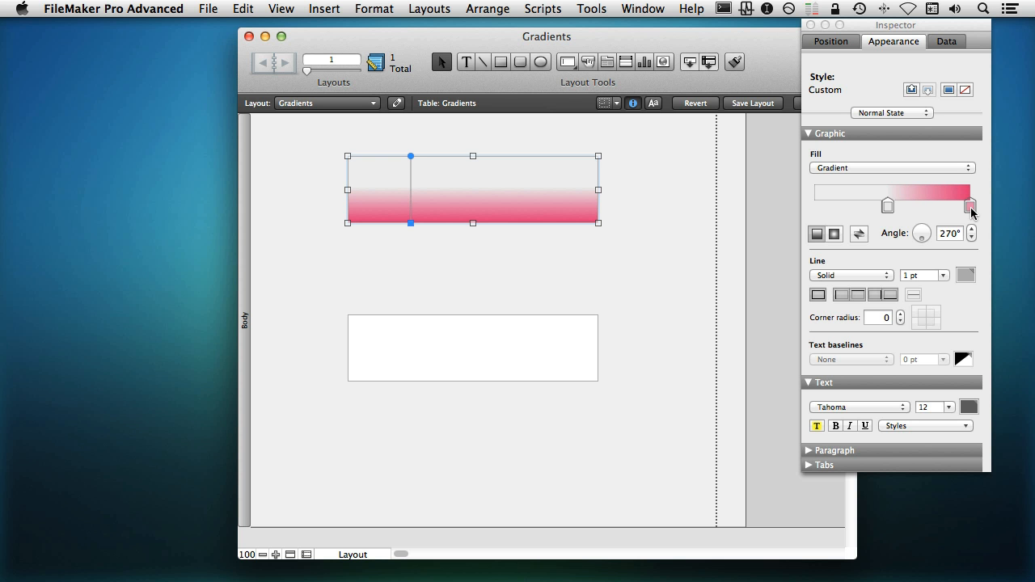
pyautogui.click(969, 208)
pyautogui.moveTo(971, 212)
pyautogui.mouseDown()
pyautogui.moveTo(963, 228)
pyautogui.moveTo(970, 208)
pyautogui.mouseUp()
pyautogui.click(956, 199)
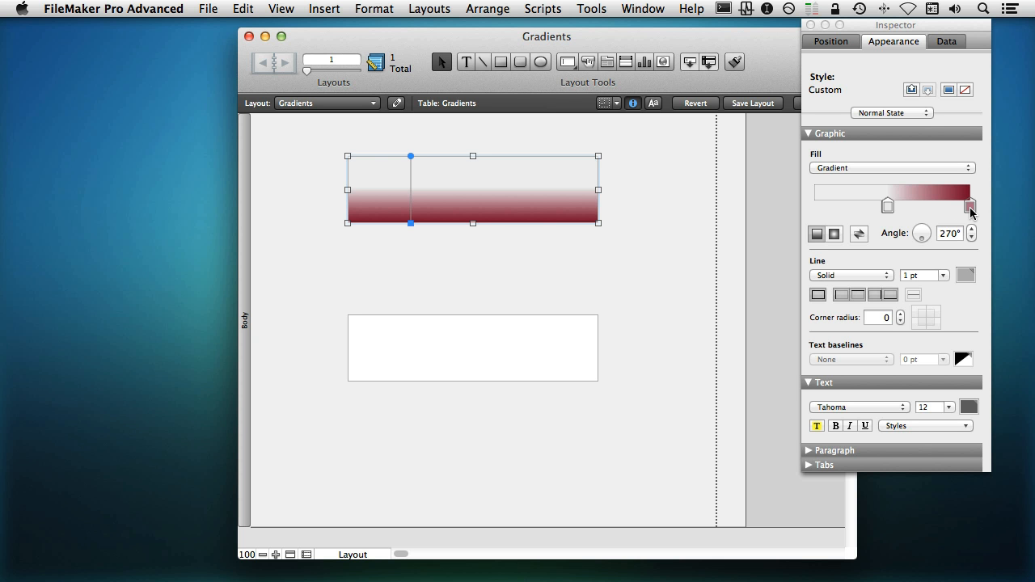
pyautogui.press('Delete')
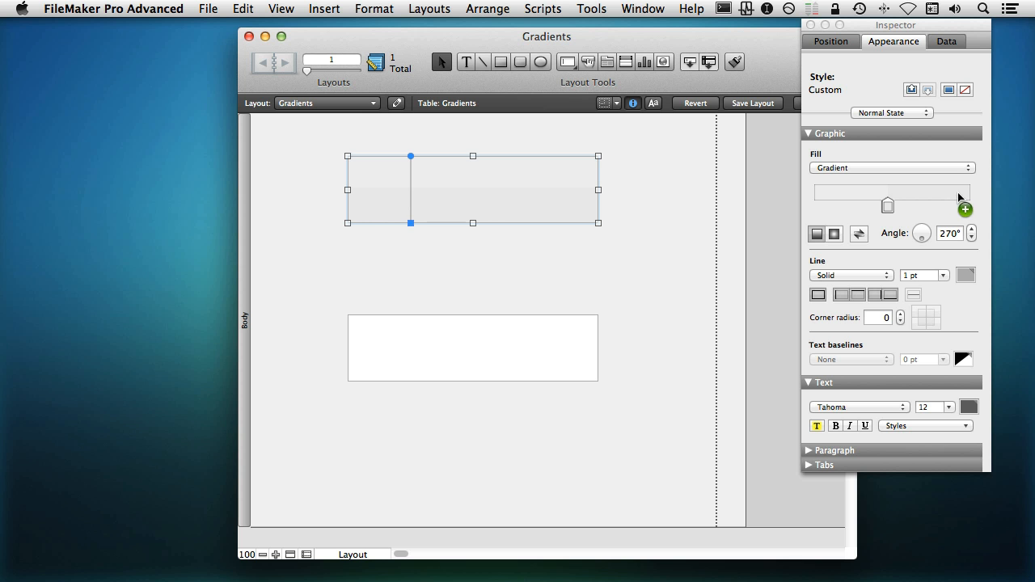
# Add a color stop at the gradient's end, recolor it with the gray sampled from the middle stop, and set its brightness to 88%.
pyautogui.click(959, 207)
pyautogui.moveTo(956, 209); pyautogui.dragTo(971, 210)
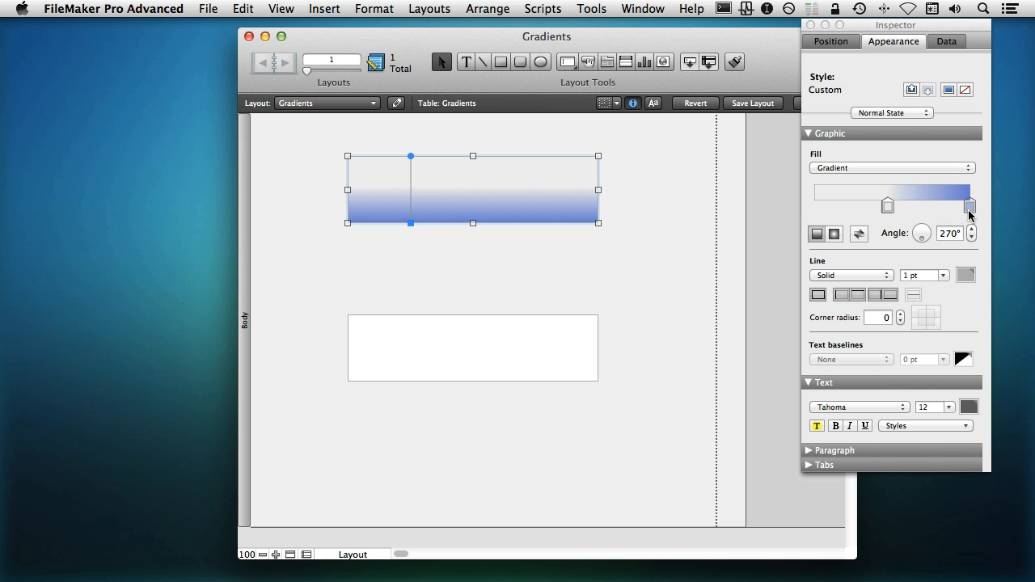
pyautogui.click(969, 212)
pyautogui.doubleClick(970, 207)
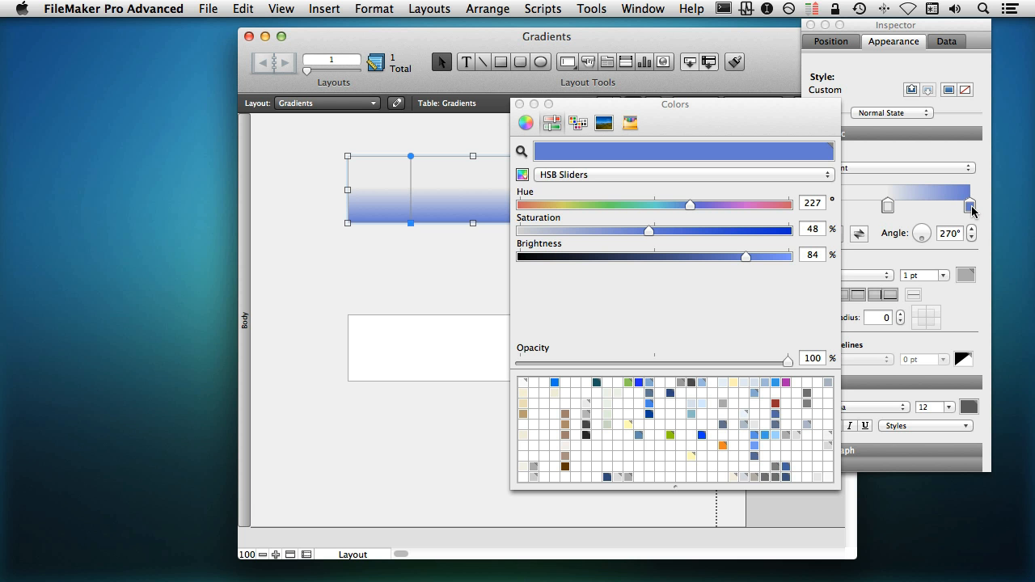
pyautogui.click(520, 154)
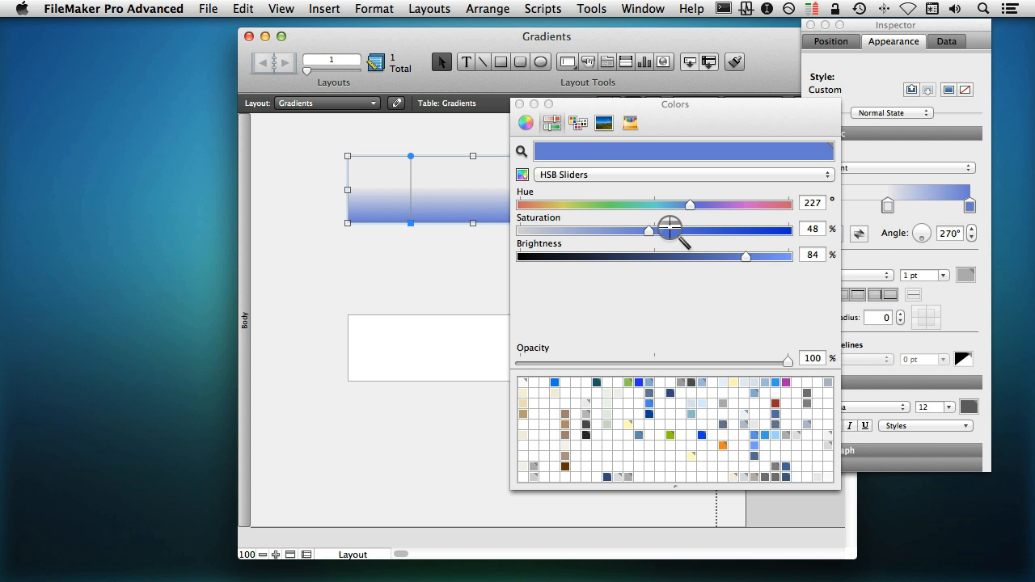
pyautogui.click(887, 207)
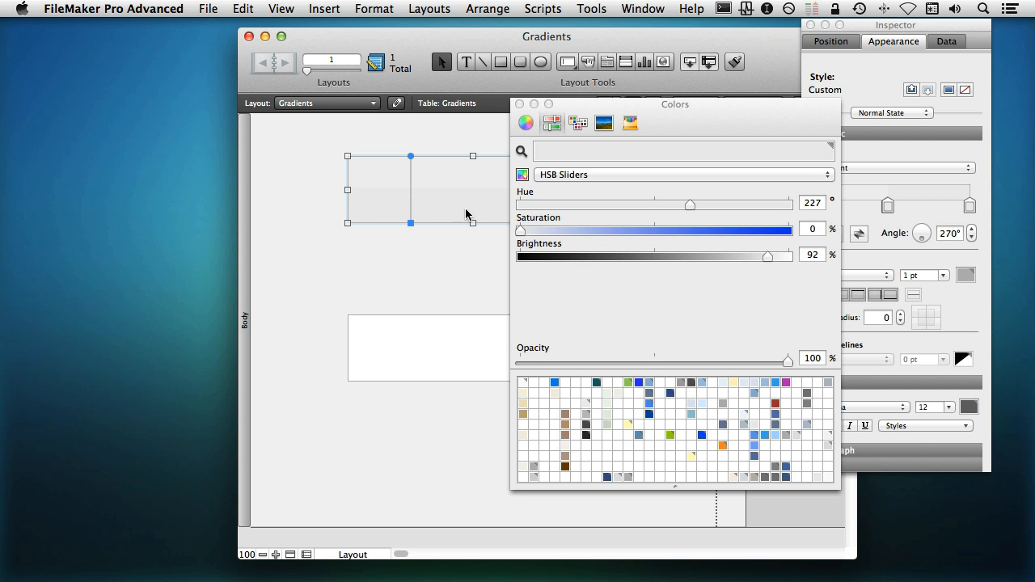
pyautogui.moveTo(767, 256); pyautogui.dragTo(758, 258)
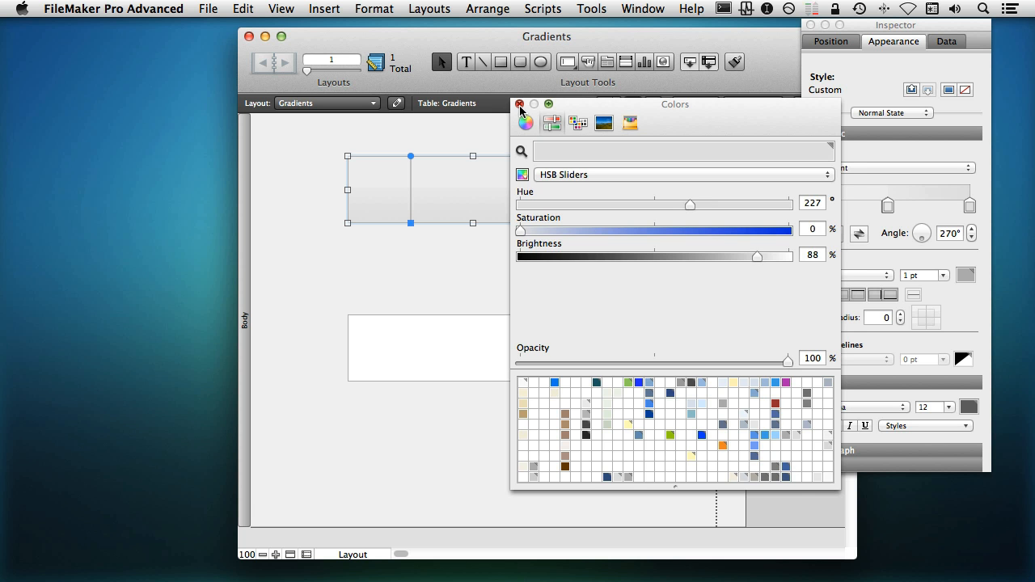
pyautogui.click(519, 104)
# Add a color stop at the gradient's start and recolor it with the gray sampled from the lighter middle stop.
pyautogui.click(834, 206)
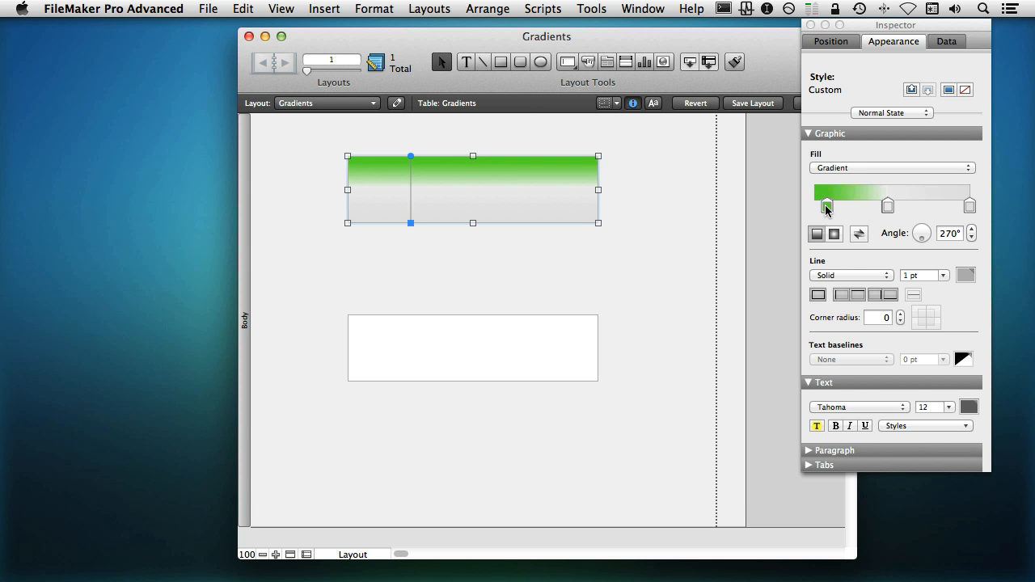
pyautogui.moveTo(825, 207); pyautogui.dragTo(813, 207)
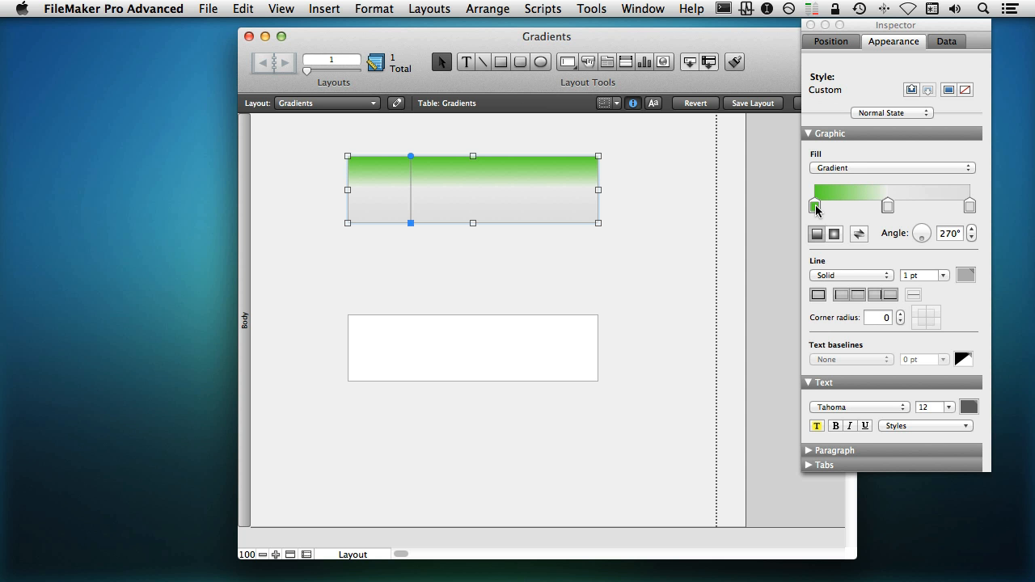
pyautogui.click(814, 206)
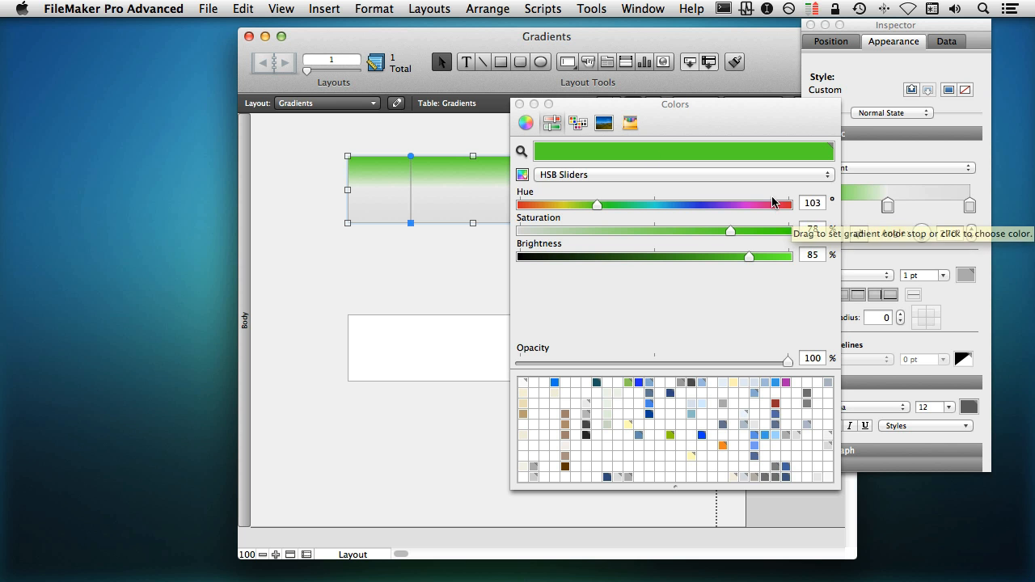
pyautogui.click(905, 207)
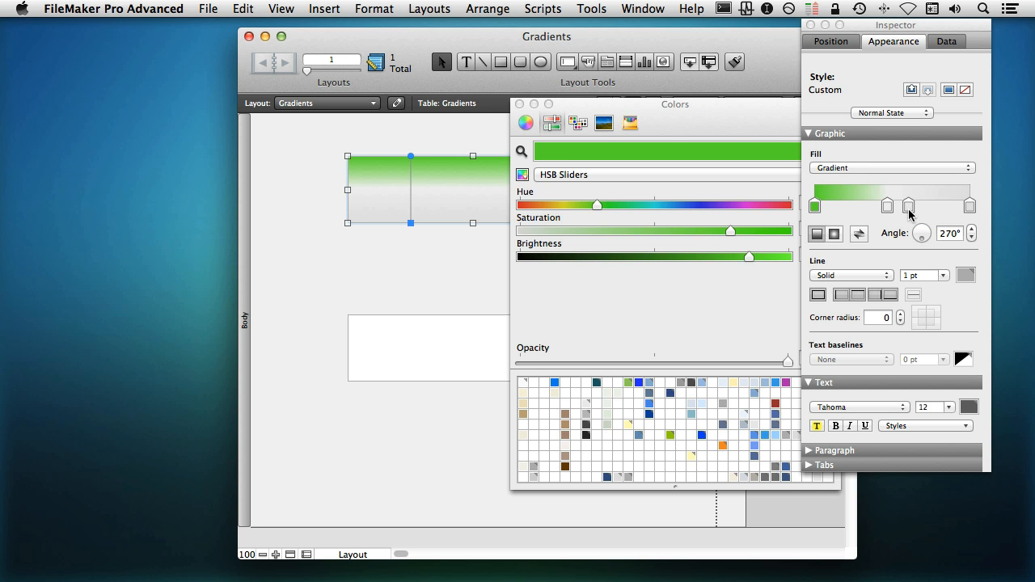
pyautogui.click(522, 152)
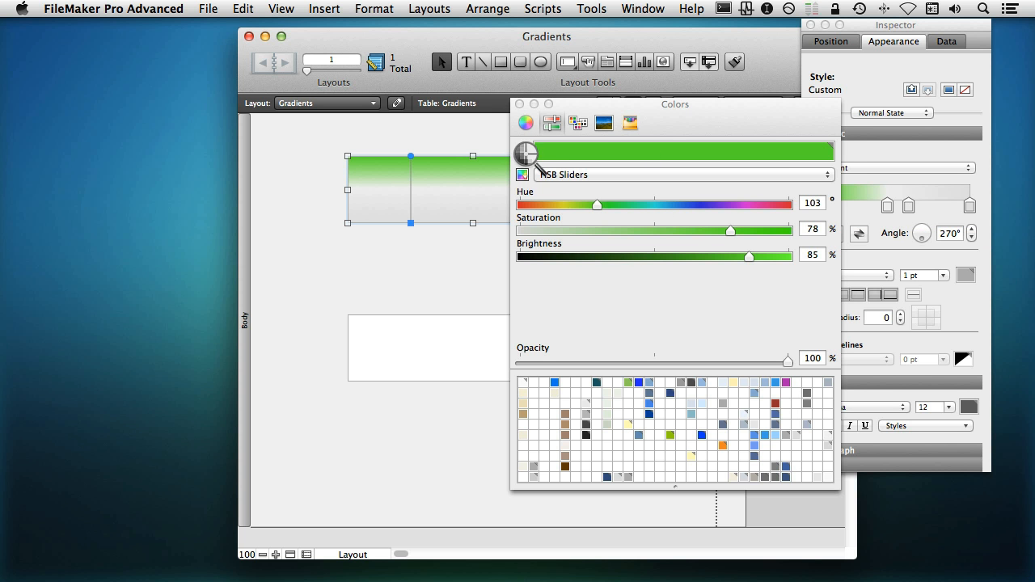
pyautogui.click(893, 213)
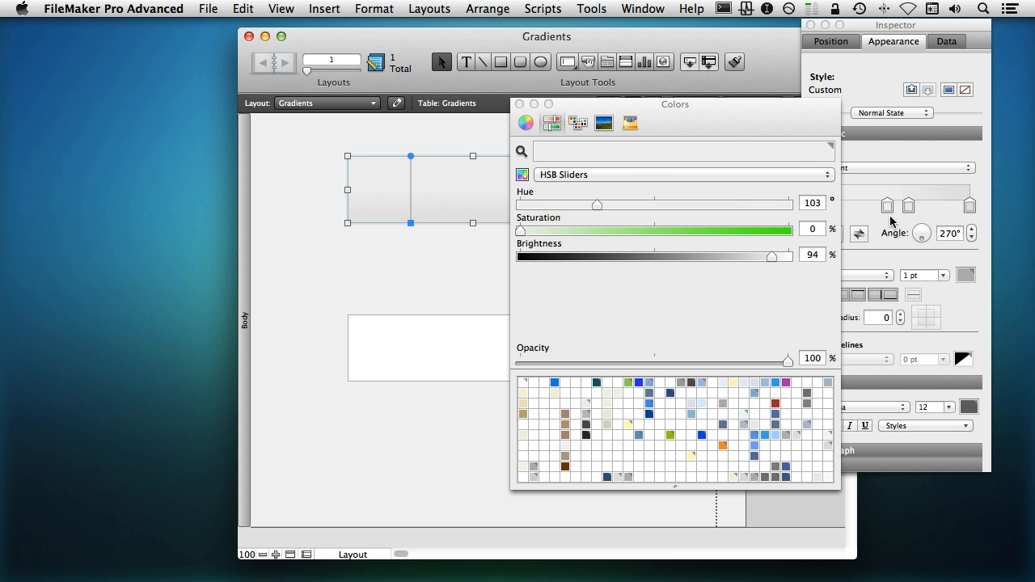
pyautogui.click(519, 104)
pyautogui.moveTo(909, 207); pyautogui.dragTo(888, 209)
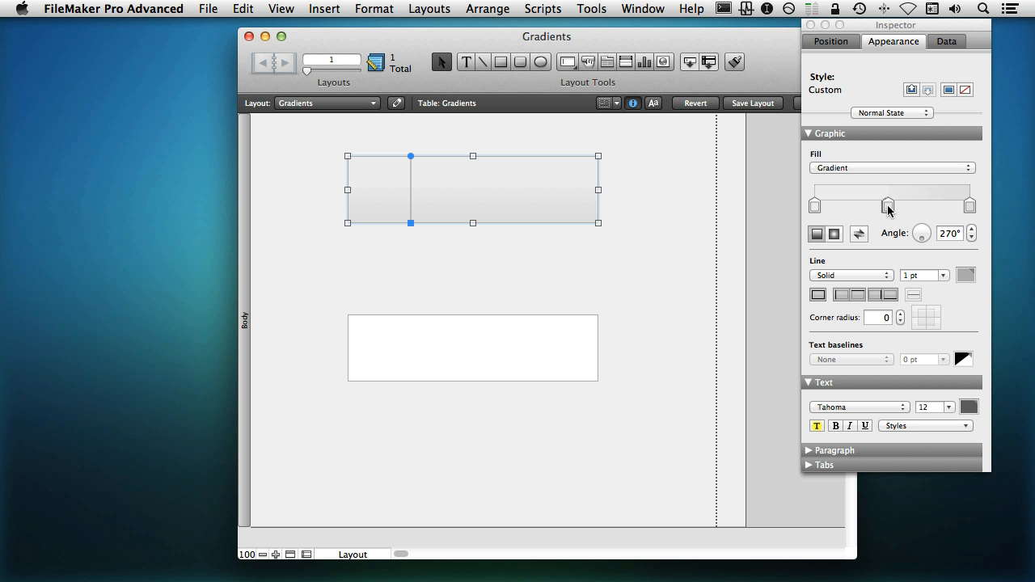
# Set the starting stop's brightness to 98%, and remove both outer stops from the gradient.
pyautogui.click(813, 205)
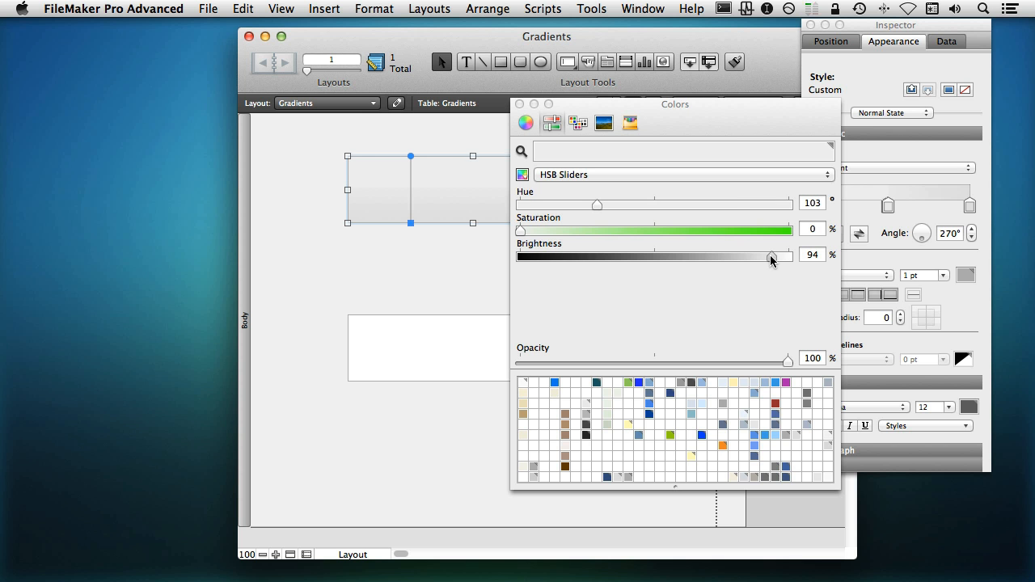
pyautogui.moveTo(772, 258); pyautogui.dragTo(784, 260)
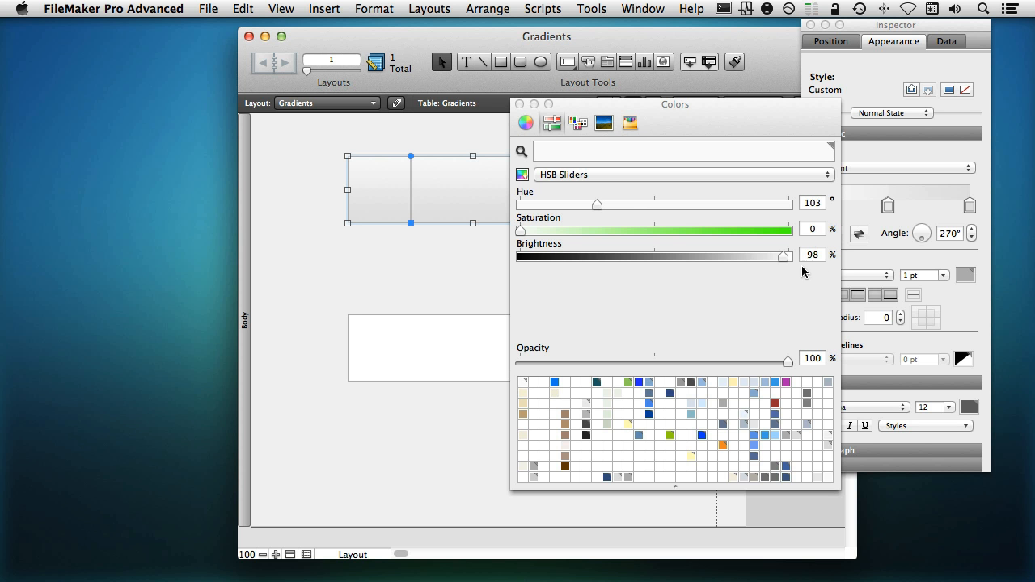
pyautogui.click(520, 104)
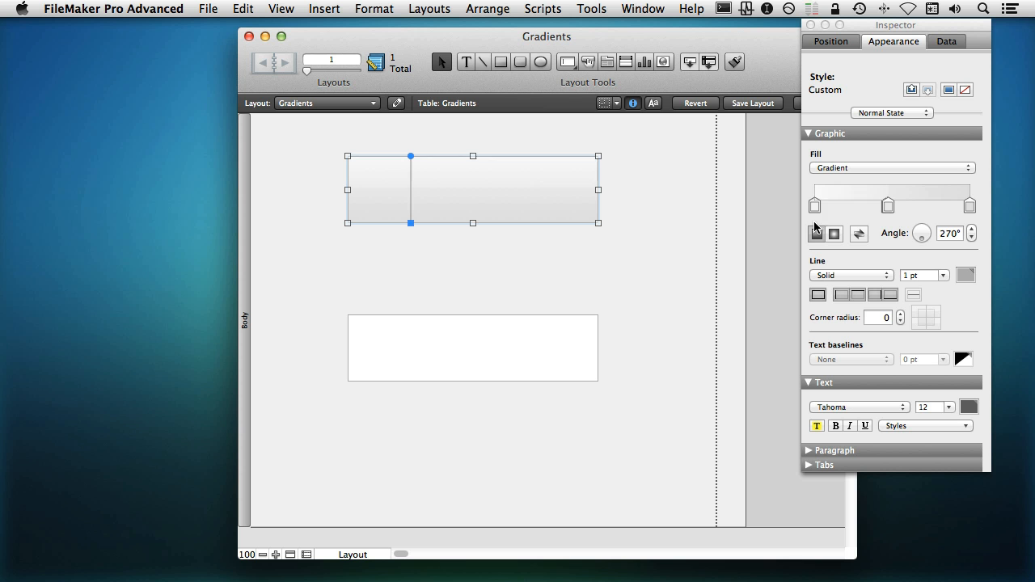
pyautogui.moveTo(815, 206); pyautogui.dragTo(816, 236)
pyautogui.moveTo(969, 207); pyautogui.dragTo(969, 260)
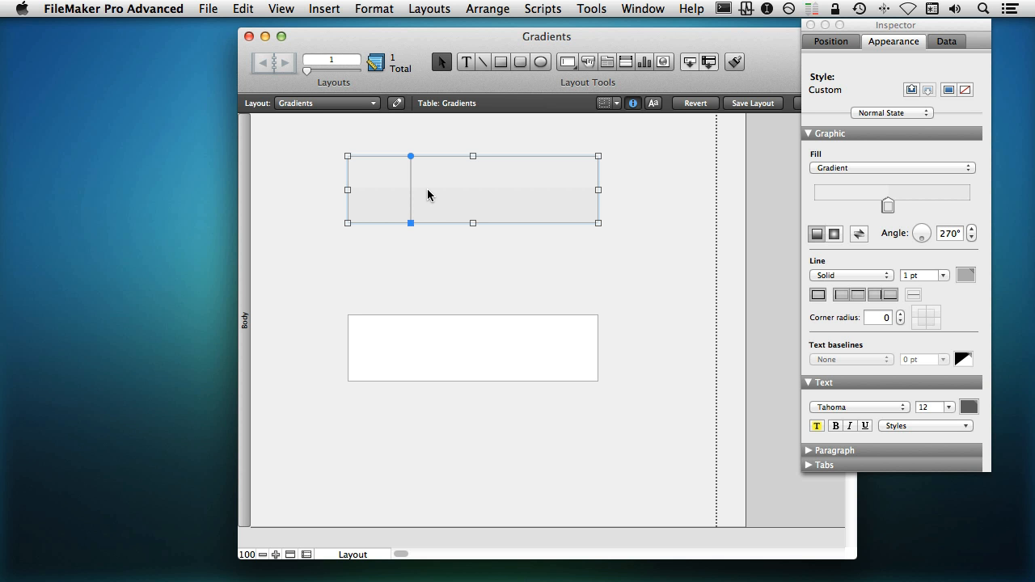
# Duplicate the gradient text block and place the copy just below the original, offset to the right.
pyautogui.moveTo(461, 192); pyautogui.dragTo(539, 269)
pyautogui.moveTo(495, 196); pyautogui.dragTo(443, 177)
pyautogui.moveTo(540, 279); pyautogui.dragTo(508, 260)
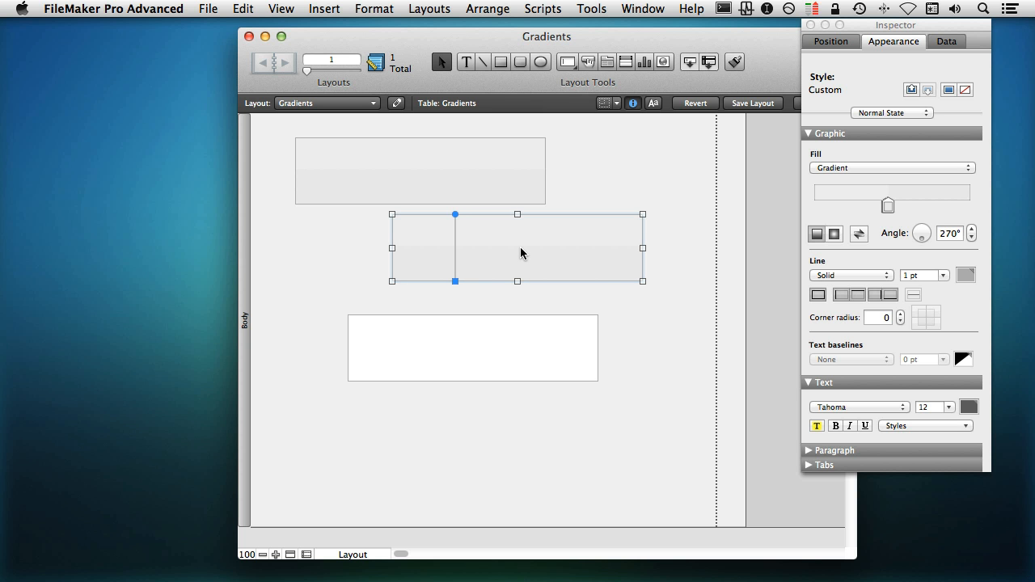
# Spread the copy's two gradient stops to opposite ends, with 60% brightness for the starting stop and 73% for the ending stop.
pyautogui.moveTo(889, 206); pyautogui.dragTo(916, 207)
pyautogui.moveTo(816, 202); pyautogui.dragTo(806, 198)
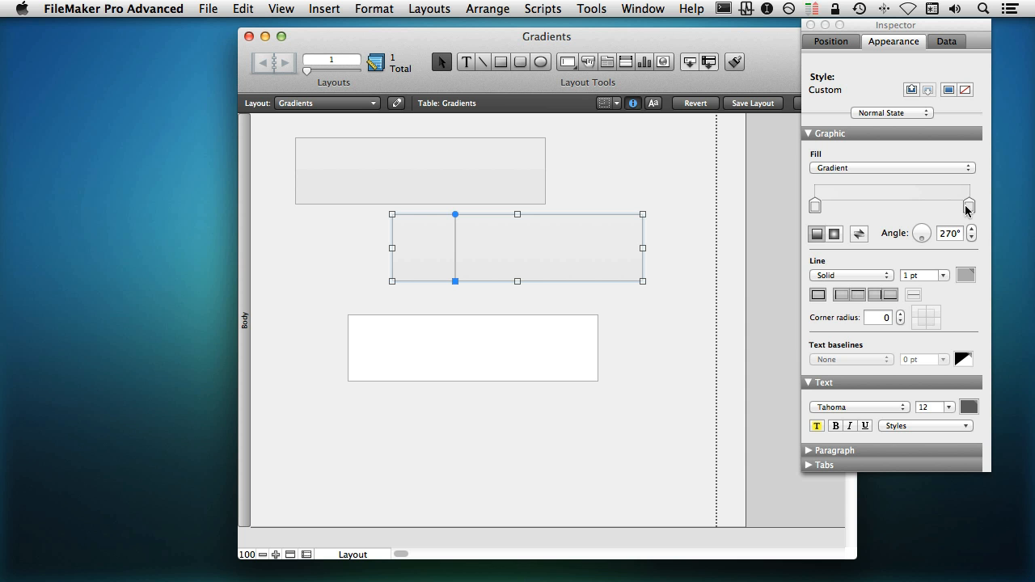
pyautogui.doubleClick(815, 205)
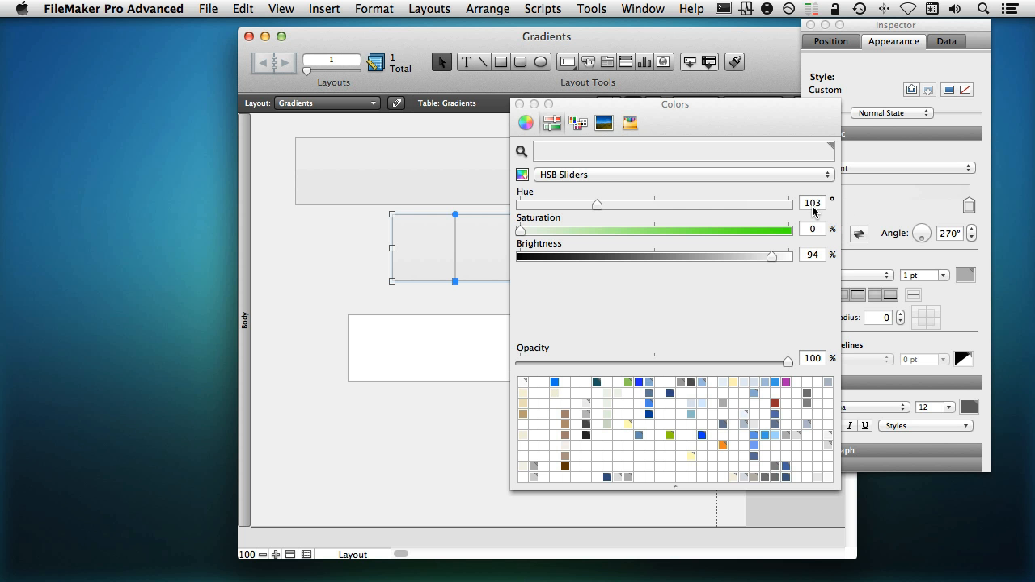
pyautogui.click(679, 257)
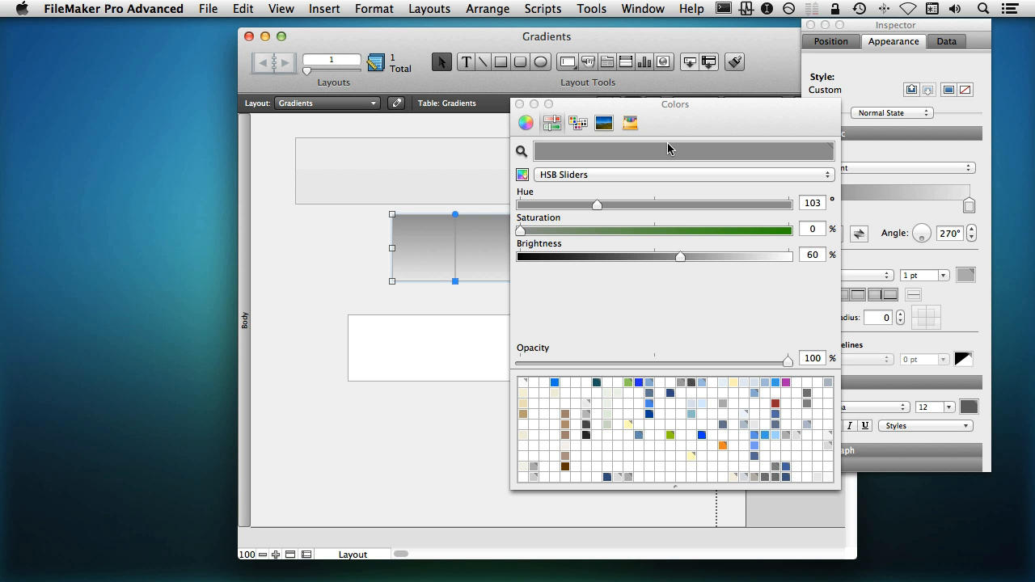
pyautogui.click(519, 104)
pyautogui.doubleClick(970, 206)
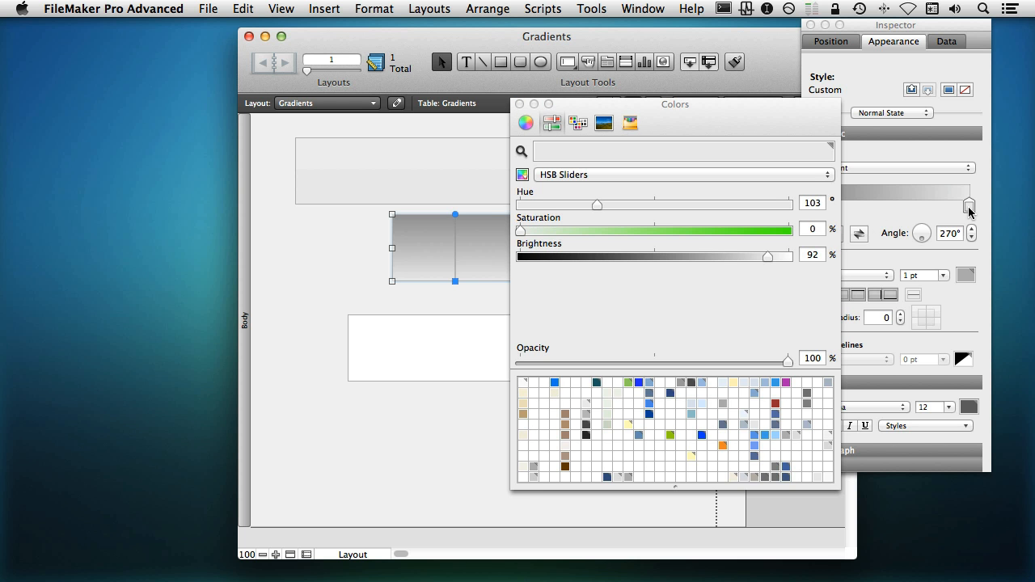
pyautogui.moveTo(730, 257); pyautogui.dragTo(716, 257)
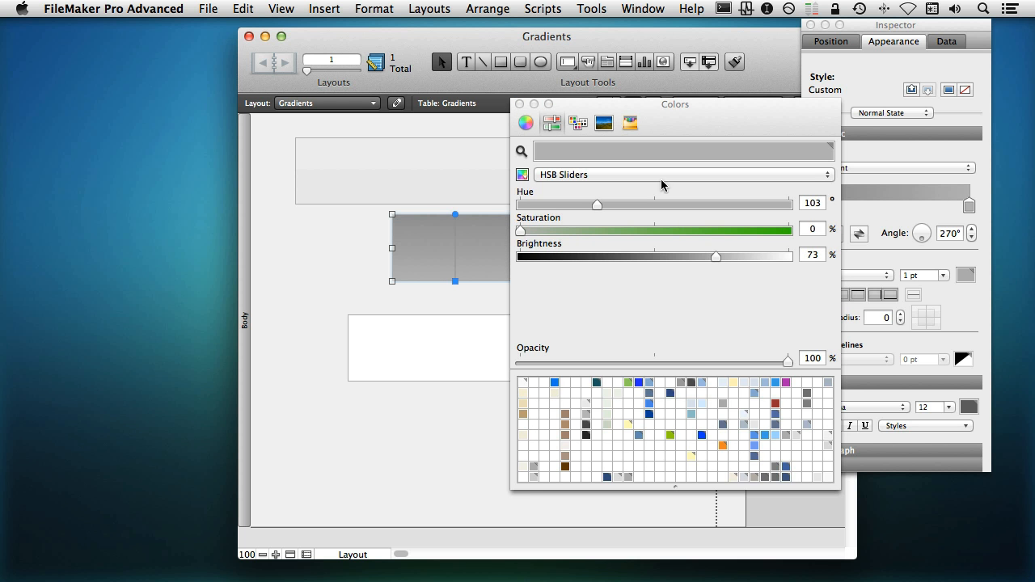
pyautogui.click(520, 103)
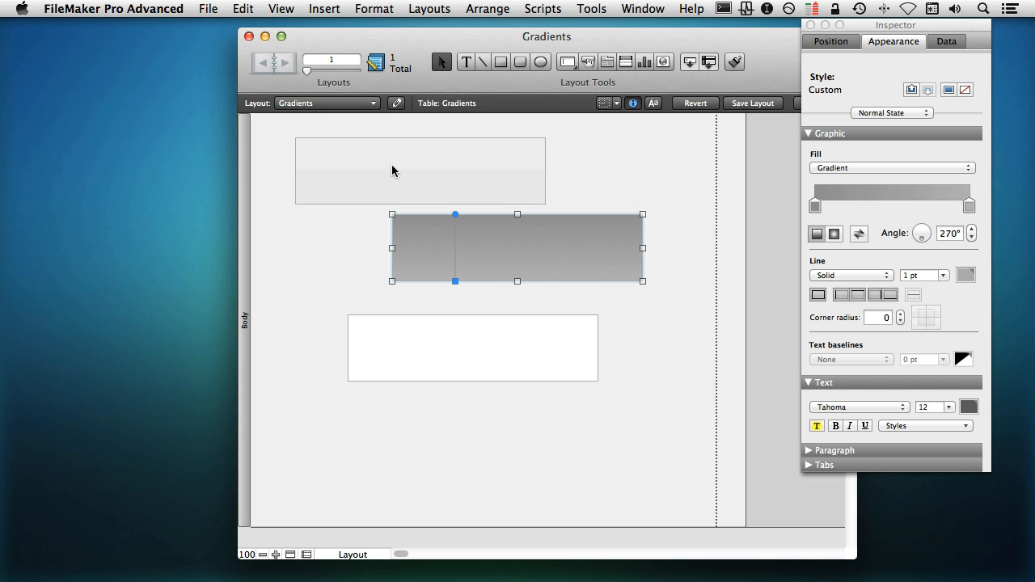
# Move the light gradient block below the white rectangle, and stretch the dark gradient block across the full width of the layout's top.
pyautogui.moveTo(391, 169); pyautogui.dragTo(530, 472)
pyautogui.moveTo(511, 261); pyautogui.dragTo(325, 127)
pyautogui.moveTo(500, 148); pyautogui.dragTo(745, 123)
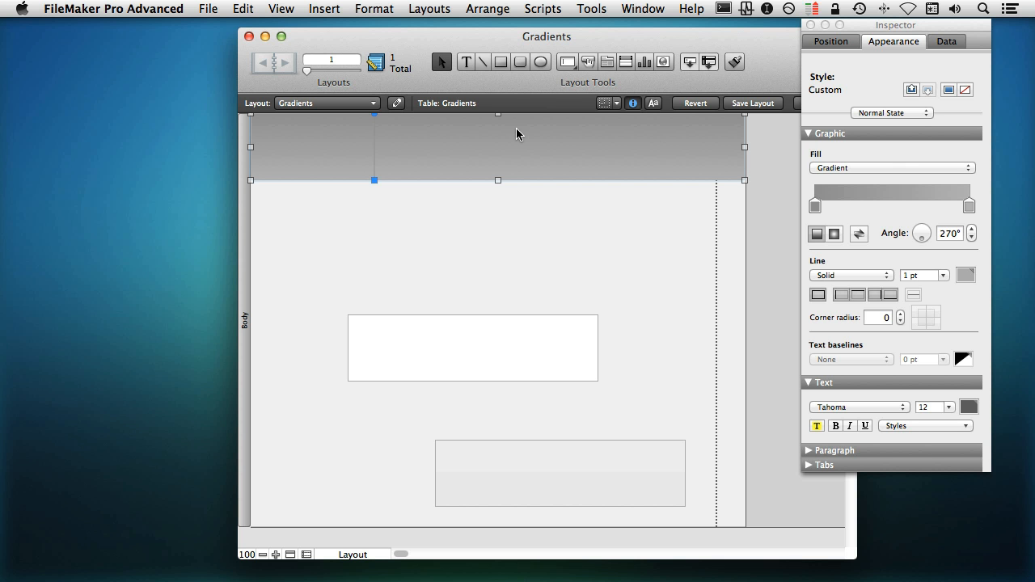
# Set the dark header block's line style to None.
pyautogui.click(827, 275)
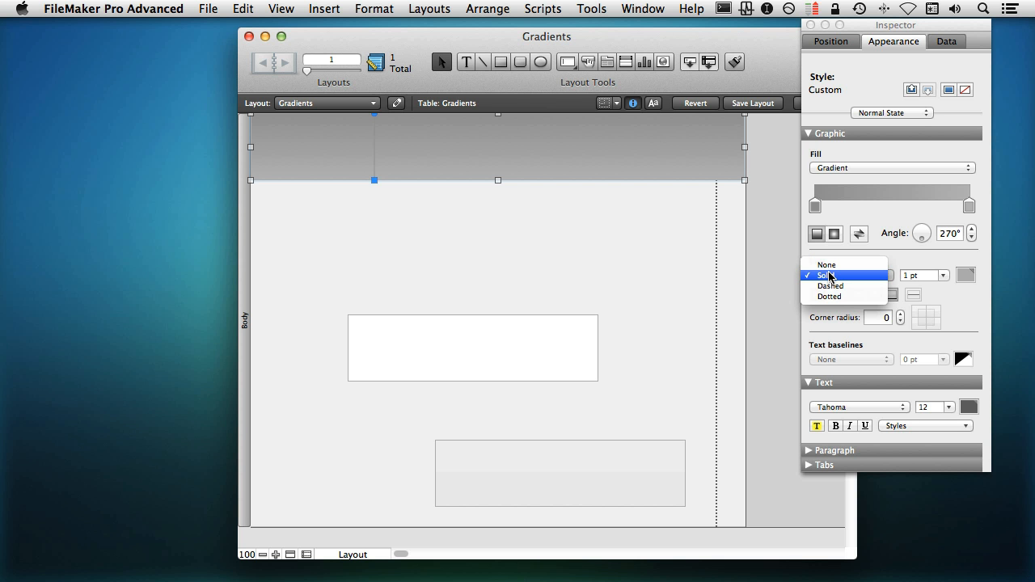
pyautogui.click(836, 264)
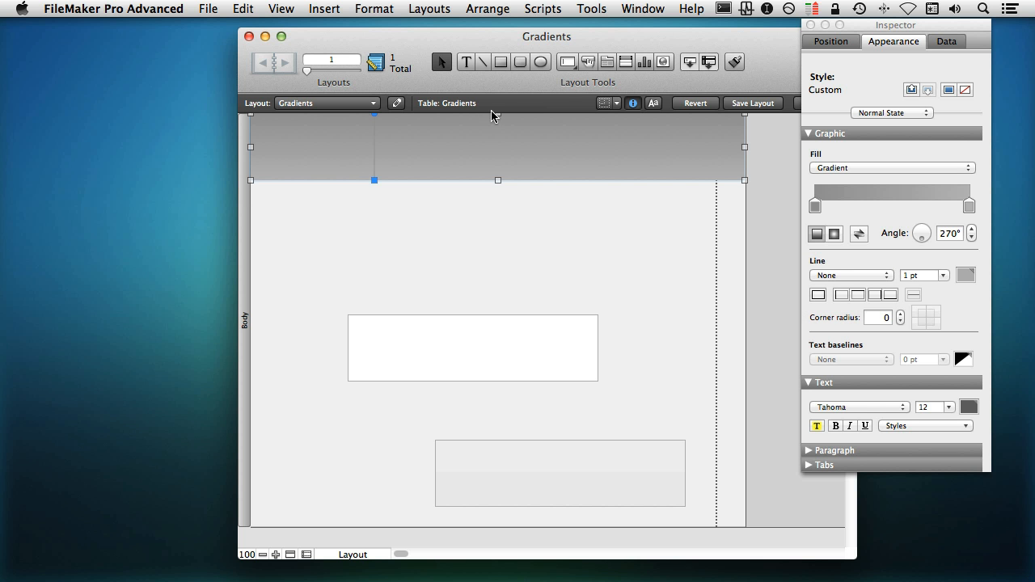
pyautogui.click(565, 183)
pyautogui.click(496, 165)
# Try the dark header block at a height of 24 pt, and enlarge it to slightly taller than it originally was.
pyautogui.moveTo(496, 179); pyautogui.dragTo(495, 132)
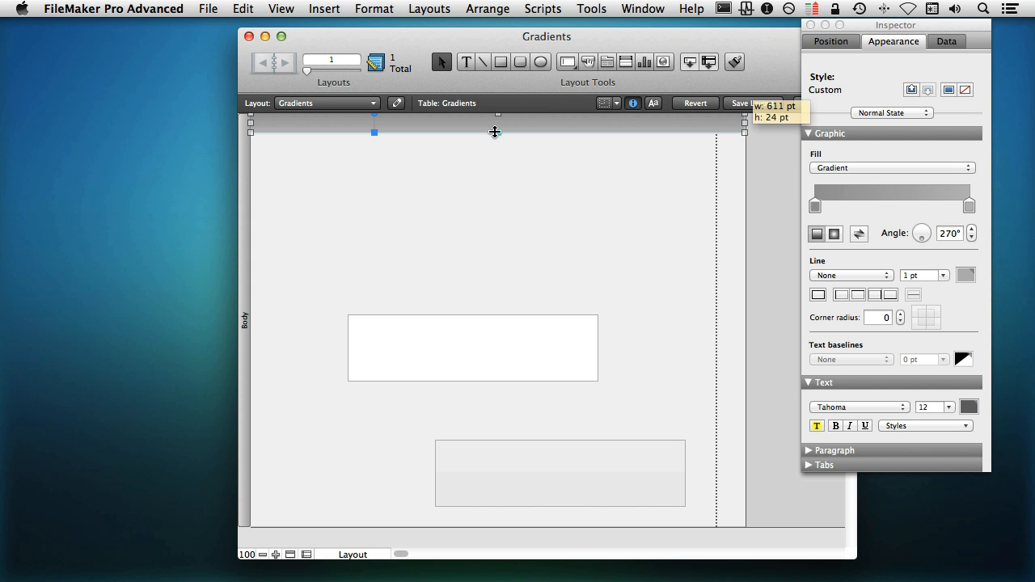
pyautogui.moveTo(495, 132); pyautogui.dragTo(494, 193)
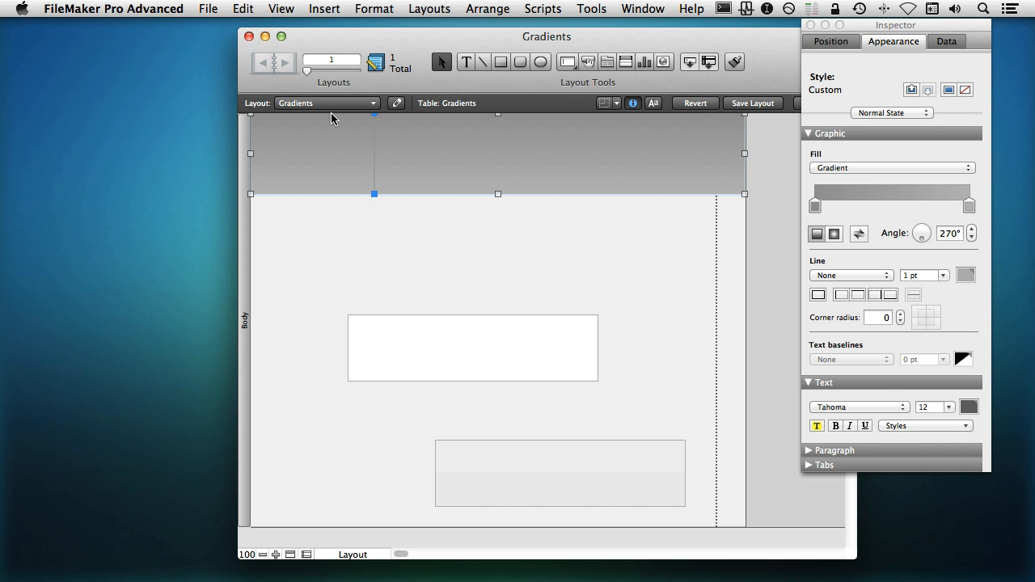
pyautogui.click(584, 215)
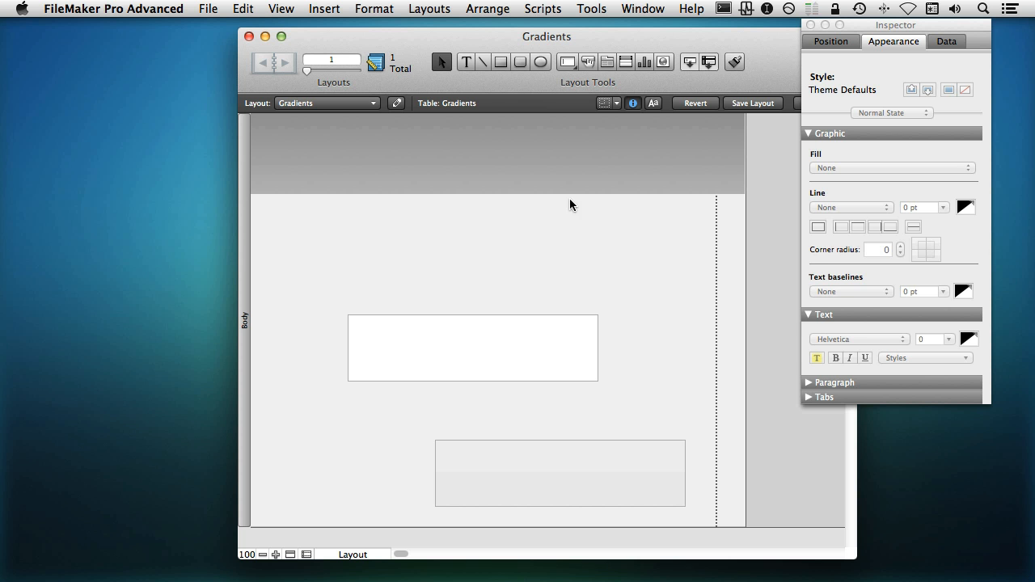
# Duplicate the light gradient text block between the header and the white rectangle, and enter "Some Text" in the copy.
pyautogui.moveTo(581, 468); pyautogui.dragTo(532, 249)
pyautogui.doubleClick(516, 247)
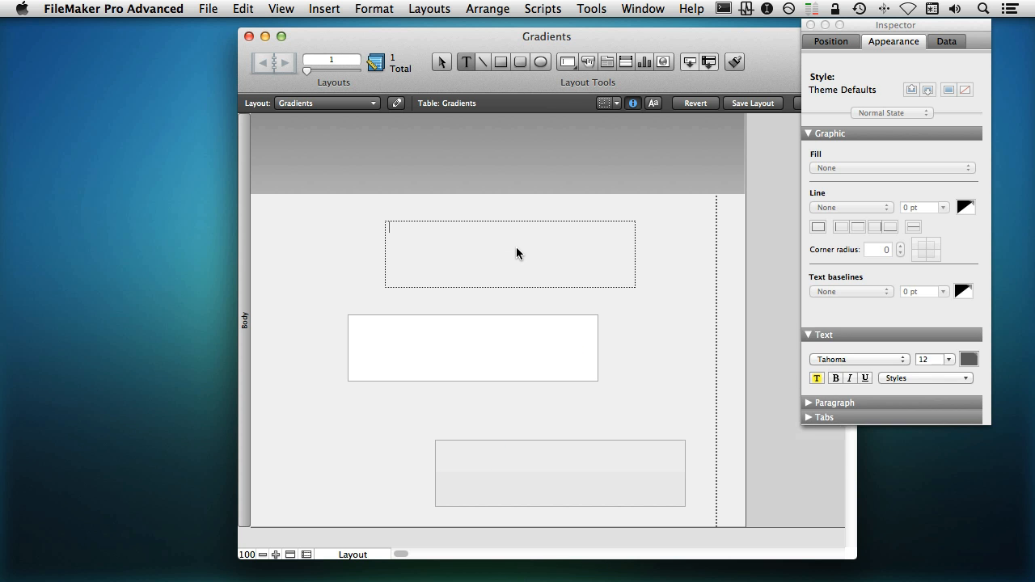
pyautogui.write('Some TEx')
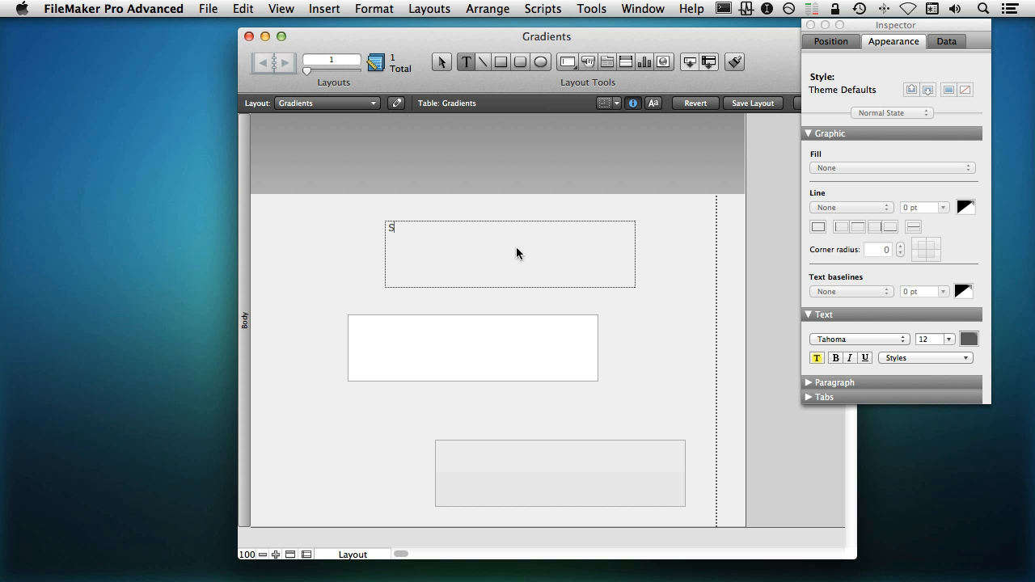
pyautogui.press('BackSpace')
pyautogui.press('BackSpace')
pyautogui.write('ext')
pyautogui.press('Escape')
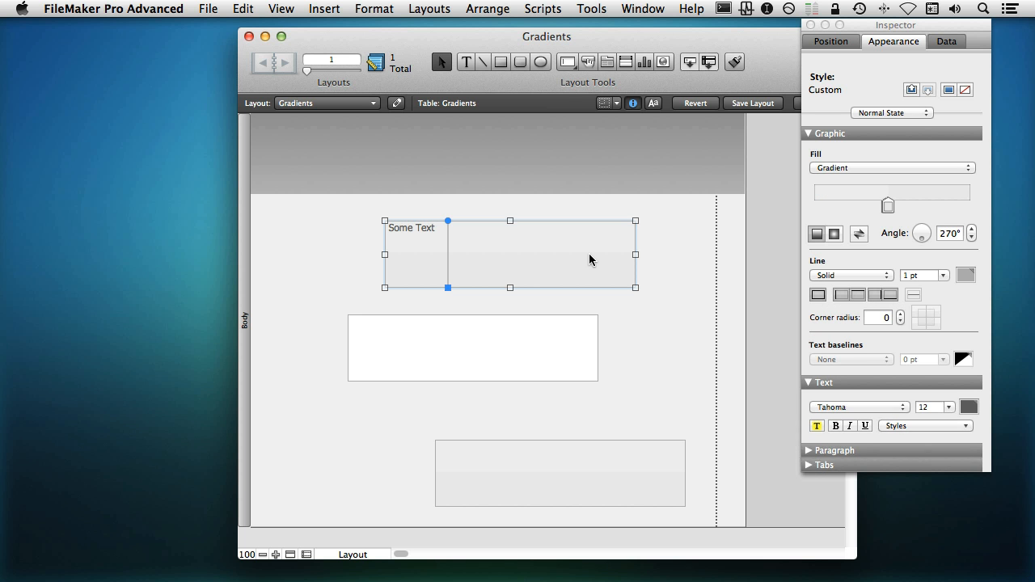
# Center the "Some Text" block's text vertically.
pyautogui.click(859, 337)
pyautogui.press('super+1')
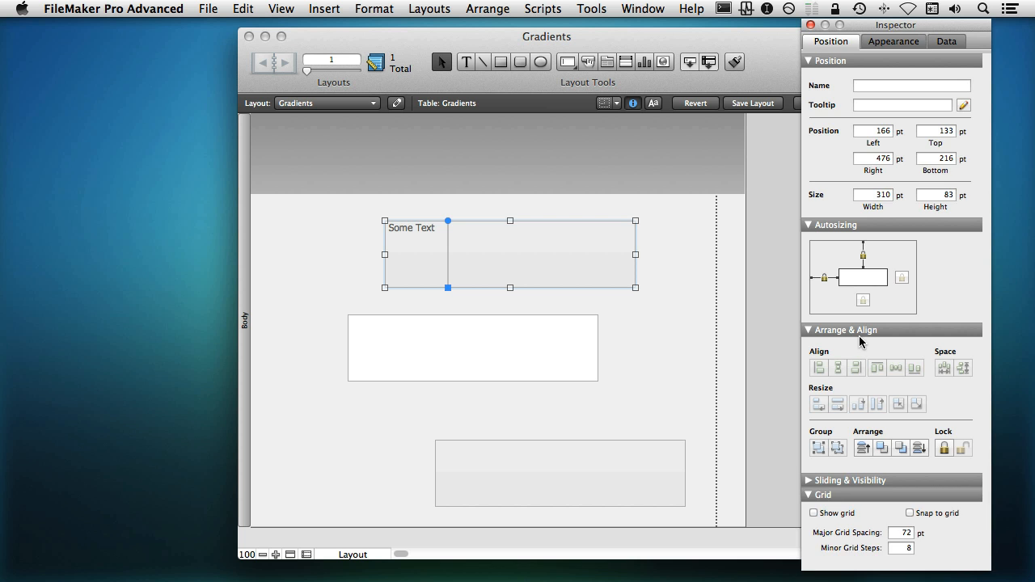
pyautogui.press('super+2')
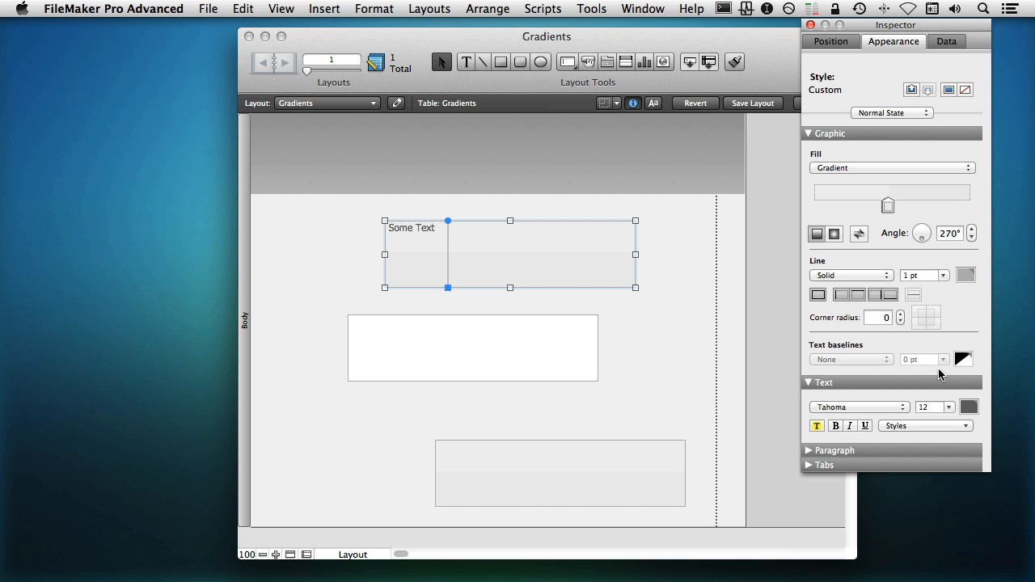
pyautogui.click(886, 450)
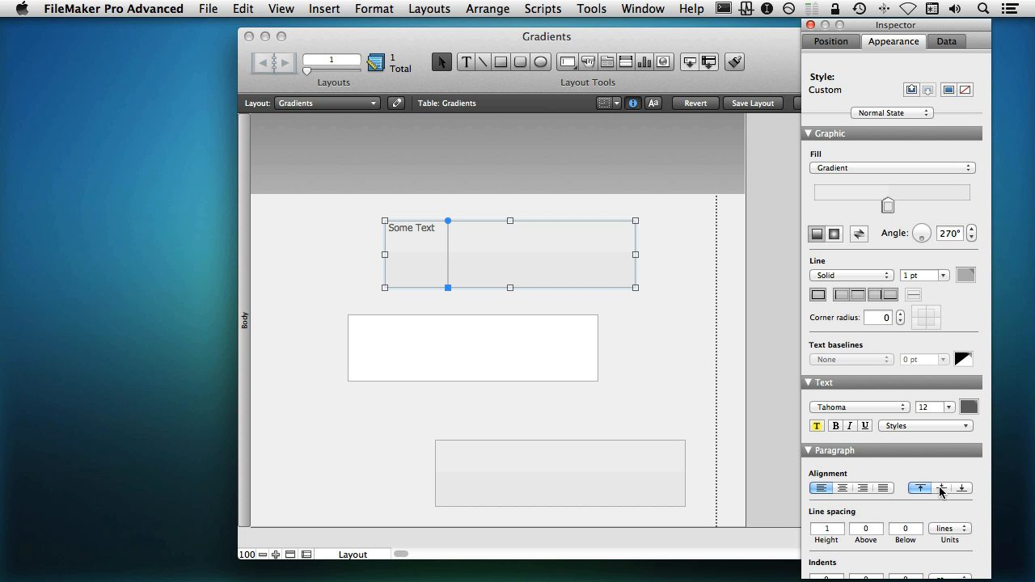
pyautogui.click(942, 488)
# Turn the "Some Text" block into a slim full-width strip along the header's upper edge, and set its fill to None.
pyautogui.moveTo(510, 288); pyautogui.dragTo(379, 121)
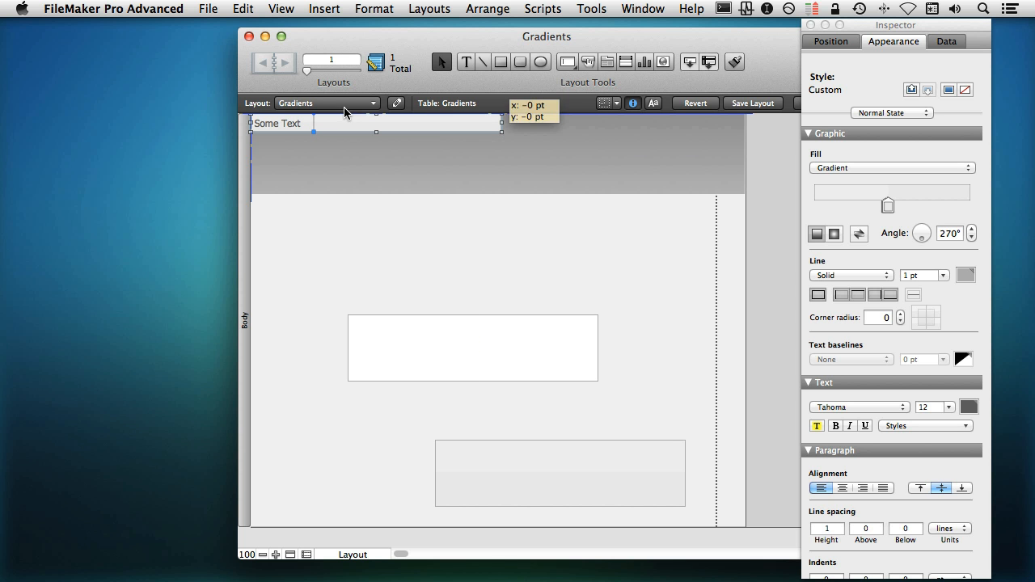
pyautogui.moveTo(502, 123); pyautogui.dragTo(747, 106)
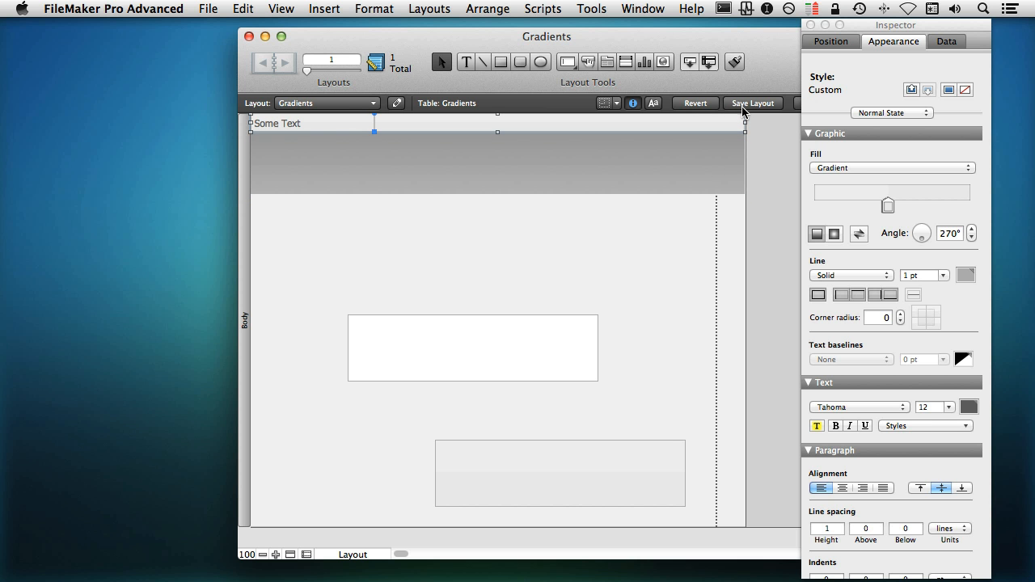
pyautogui.click(846, 169)
pyautogui.click(843, 148)
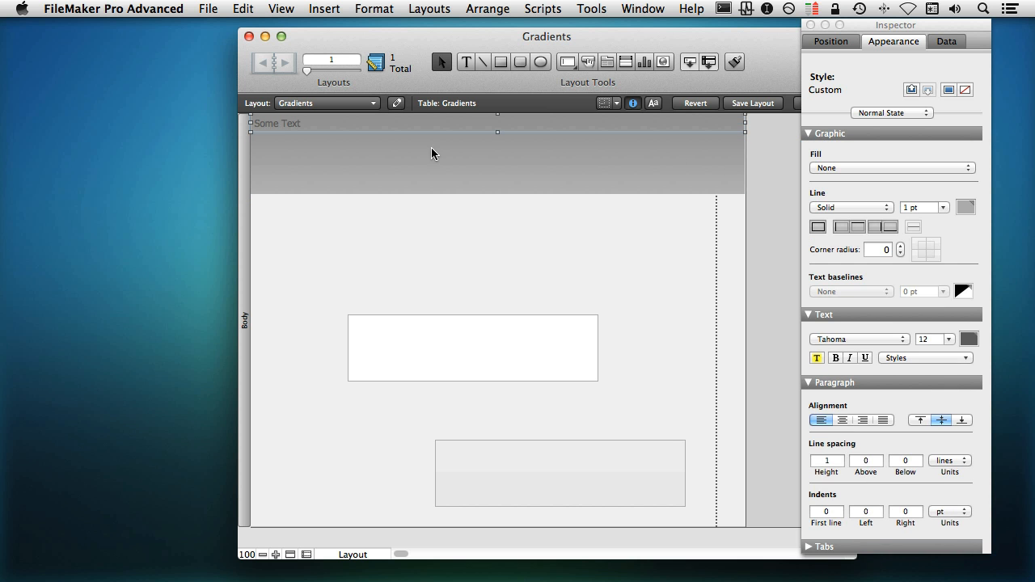
# Reduce the dark gradient header's height to just slightly more than the "Some Text" strip.
pyautogui.click(360, 236)
pyautogui.click(449, 161)
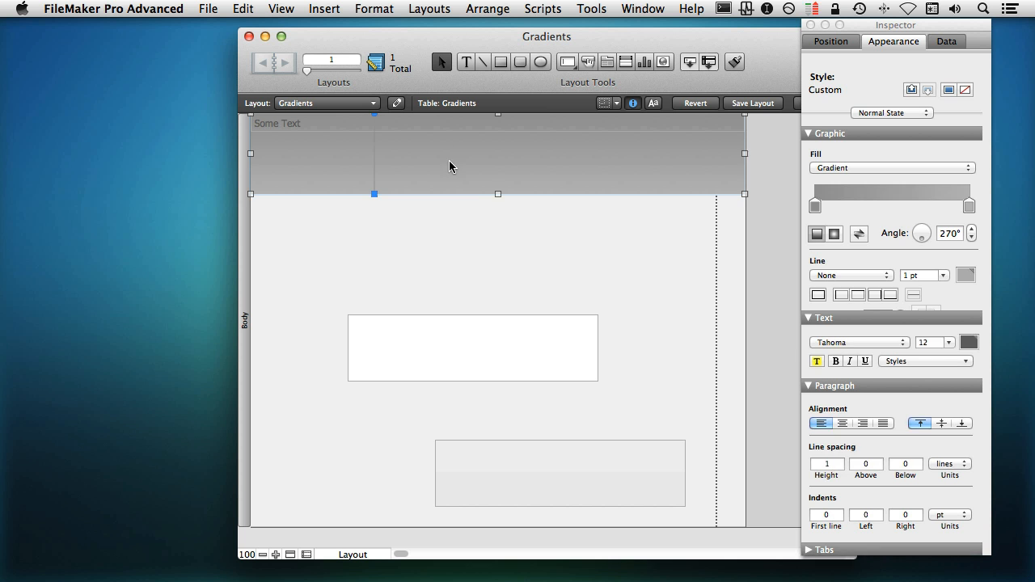
pyautogui.moveTo(499, 191); pyautogui.dragTo(497, 139)
pyautogui.click(508, 191)
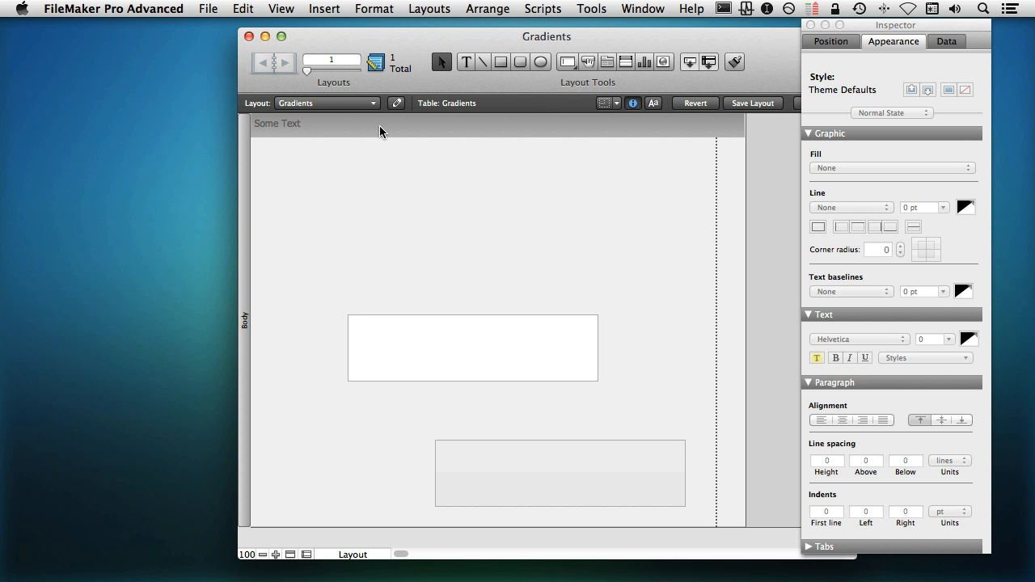
# Try narrowing the "Some Text" strip to less than a third of the layout's width, and undo the resize.
pyautogui.click(317, 126)
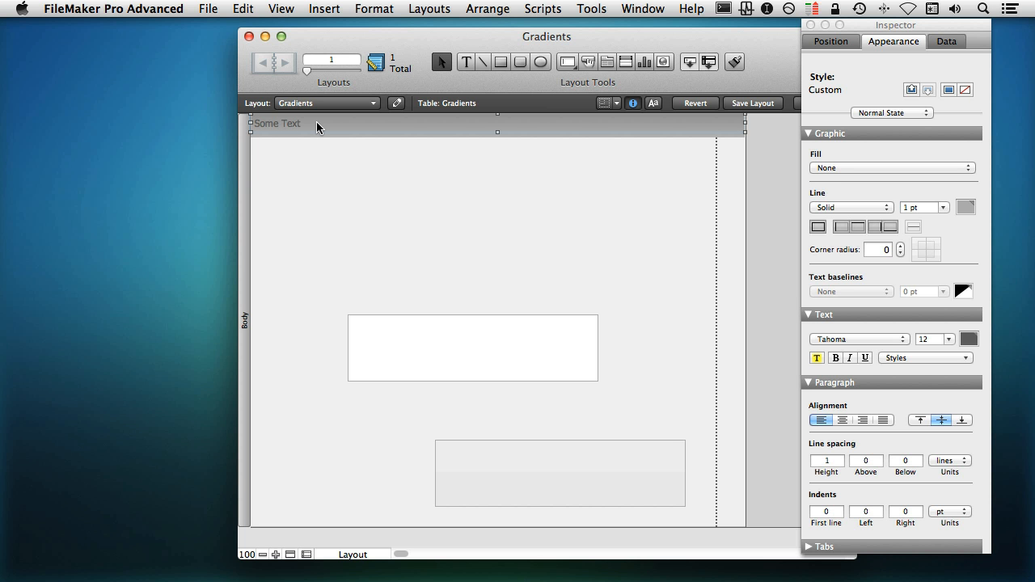
pyautogui.moveTo(744, 121); pyautogui.dragTo(392, 123)
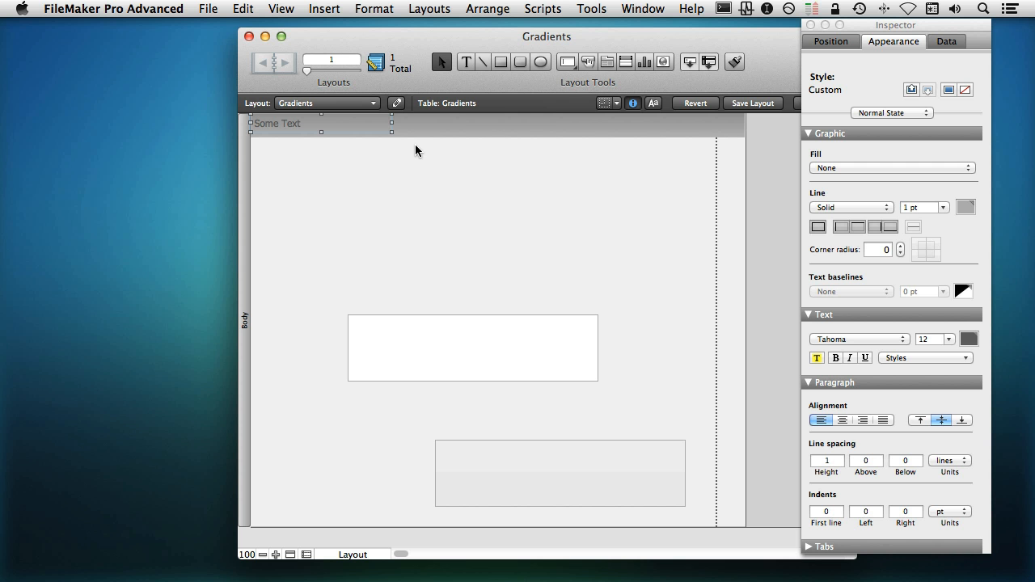
pyautogui.press('super+z')
# Extend the gradient header downward to about twice the height of the "Some Text" strip.
pyautogui.click(461, 134)
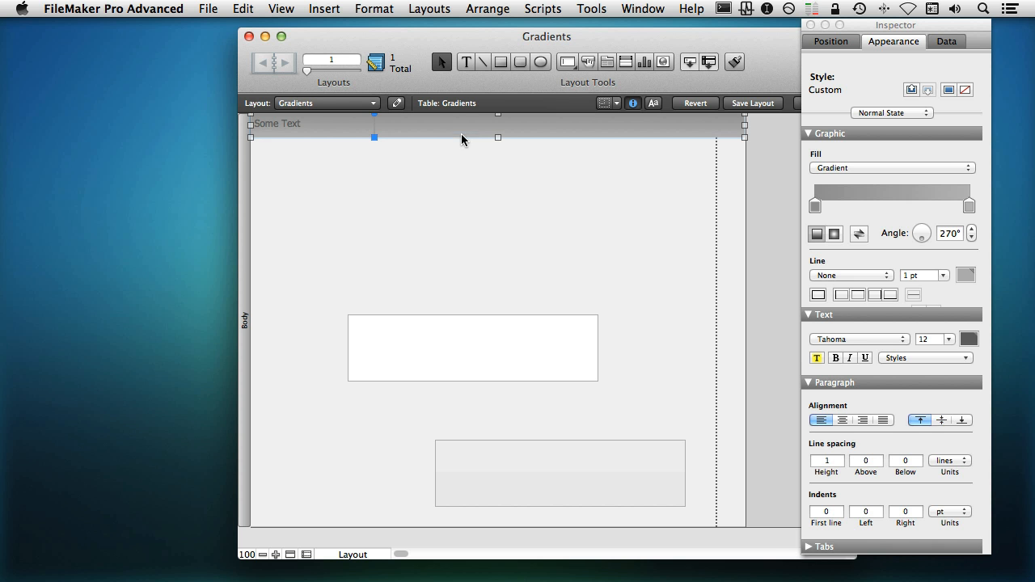
pyautogui.moveTo(497, 137); pyautogui.dragTo(497, 152)
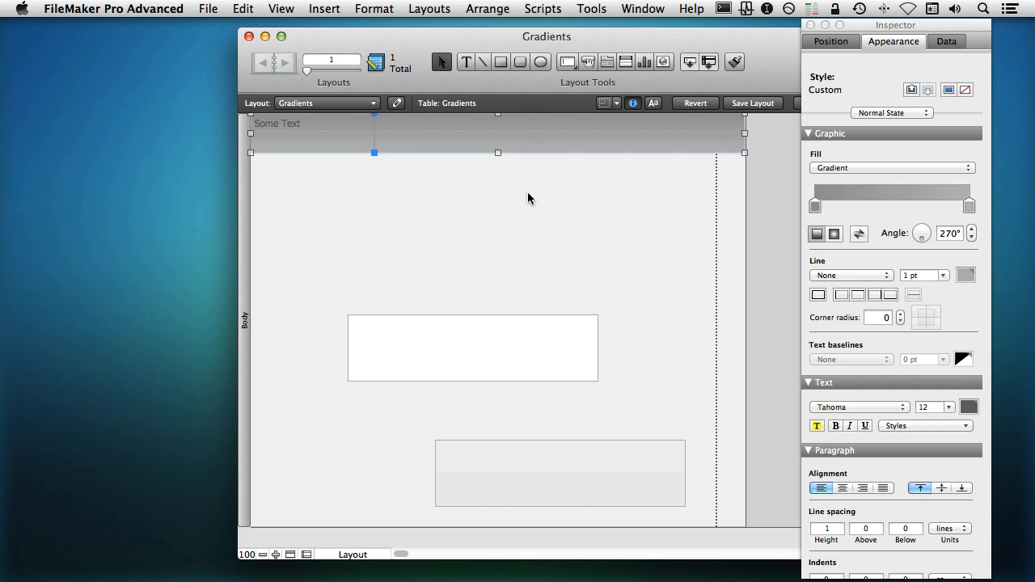
pyautogui.click(527, 197)
# Darken the header gradient's starting stop to 37% brightness.
pyautogui.click(467, 151)
pyautogui.click(818, 212)
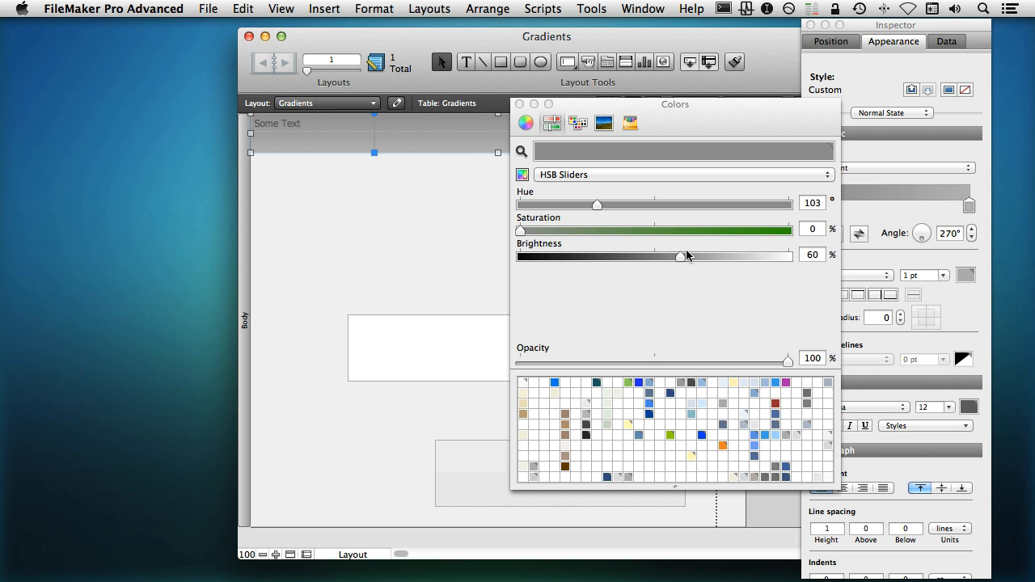
pyautogui.moveTo(607, 256); pyautogui.dragTo(620, 255)
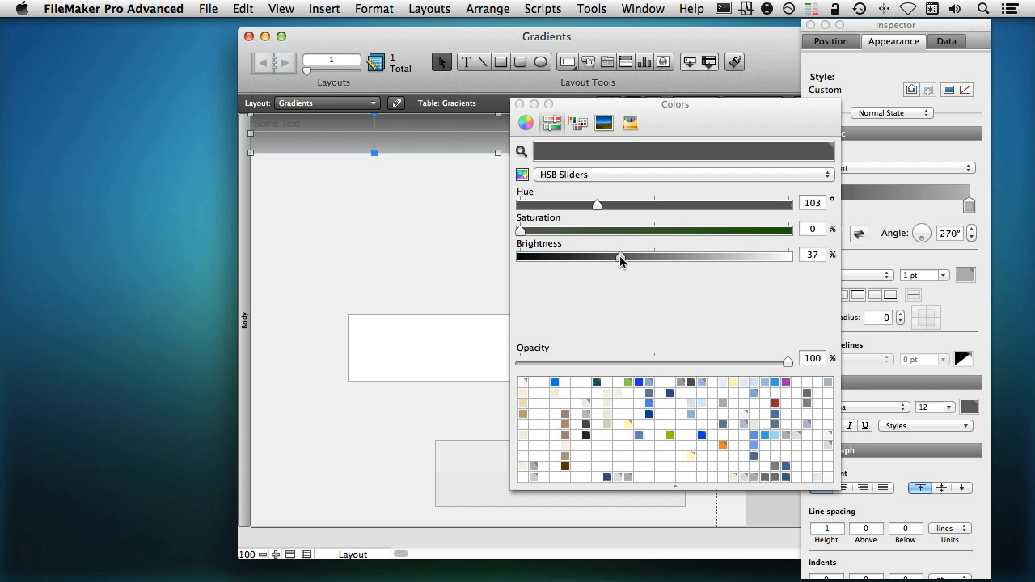
pyautogui.click(519, 104)
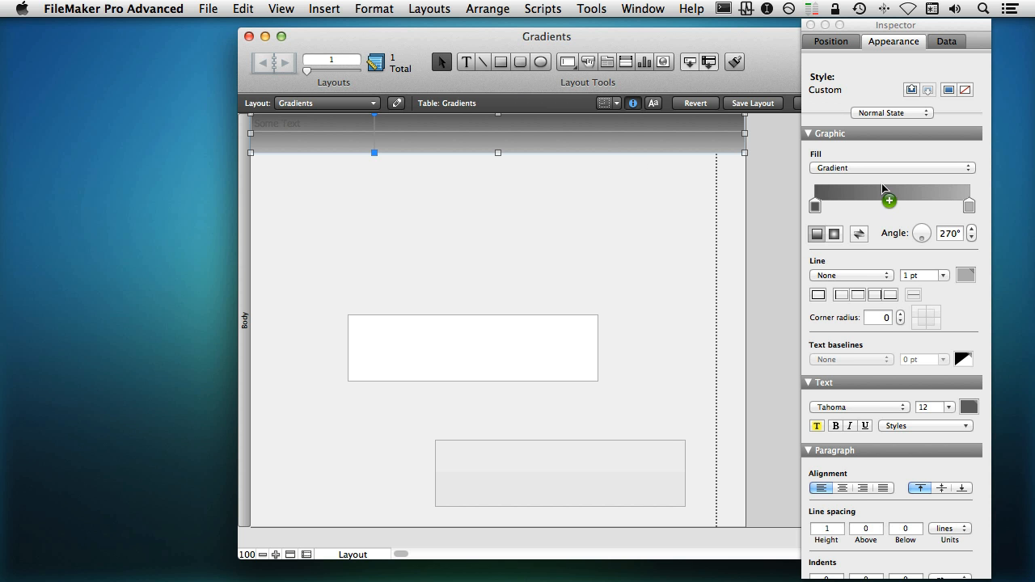
# Move the header gradient's end stop close to the starting stop, and sample the layout background as its color.
pyautogui.moveTo(971, 206); pyautogui.dragTo(844, 206)
pyautogui.click(844, 204)
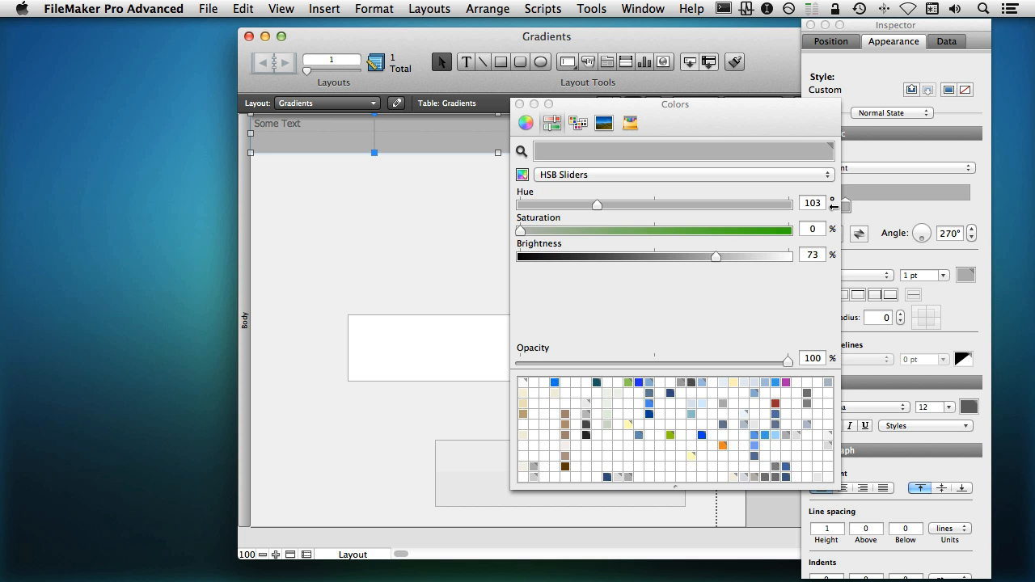
pyautogui.click(521, 151)
pyautogui.click(470, 185)
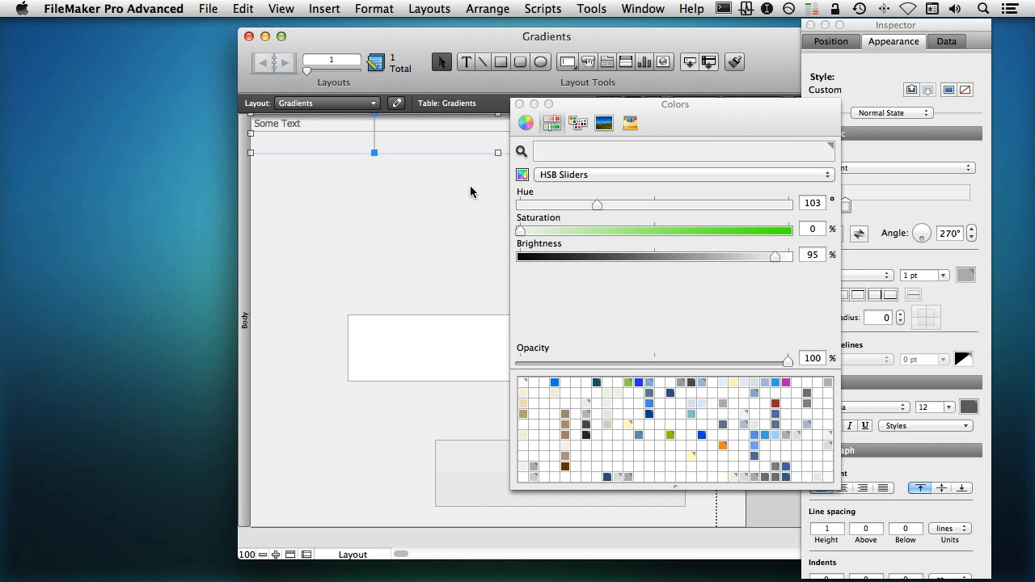
pyautogui.click(520, 104)
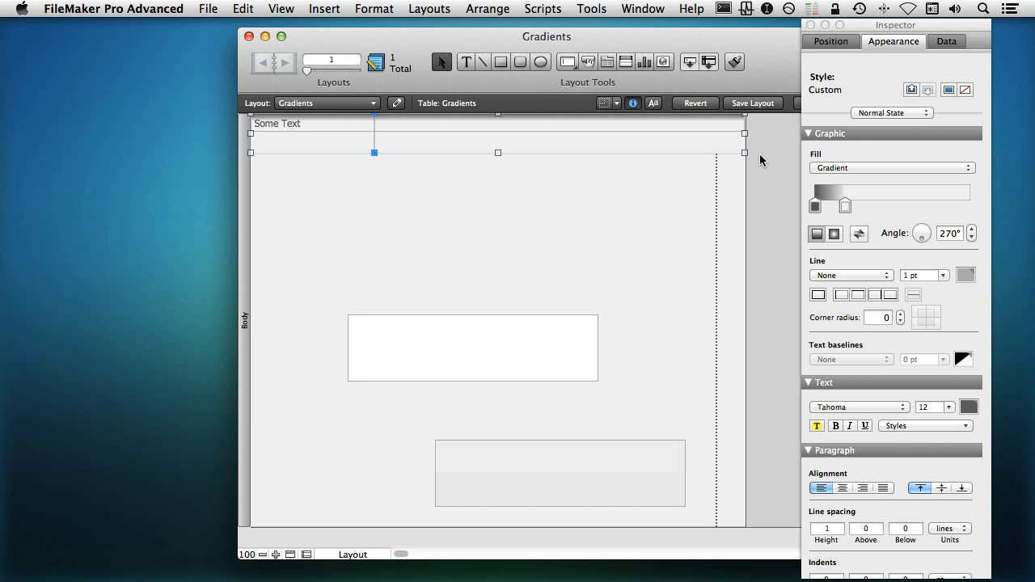
# Spread the header's two gradient stops slightly, and add a middle stop between them colored neutral gray at 78% brightness.
pyautogui.moveTo(845, 207)
pyautogui.mouseDown()
pyautogui.moveTo(896, 208)
pyautogui.moveTo(851, 208)
pyautogui.mouseUp()
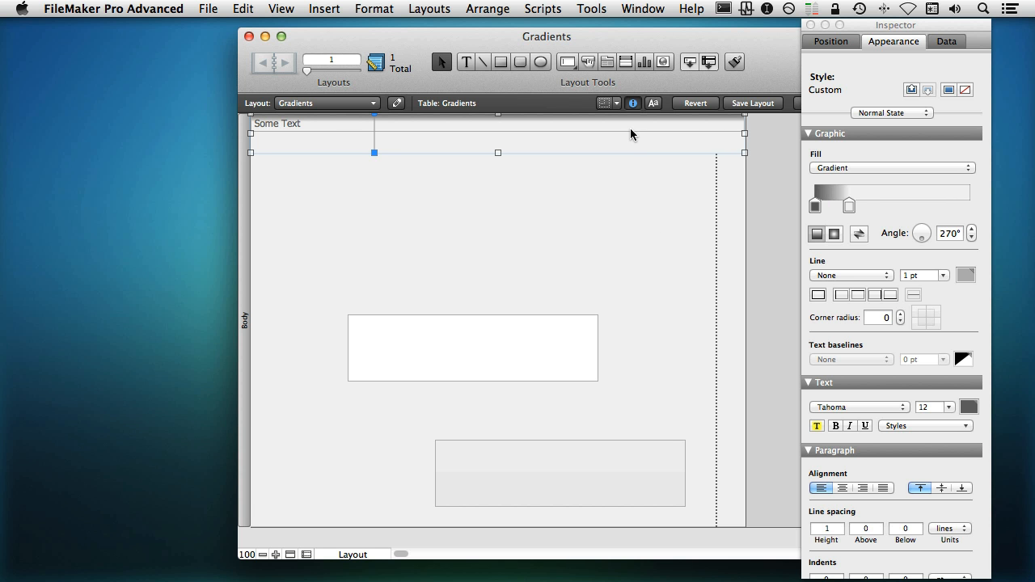
pyautogui.moveTo(849, 207); pyautogui.dragTo(866, 210)
pyautogui.click(838, 206)
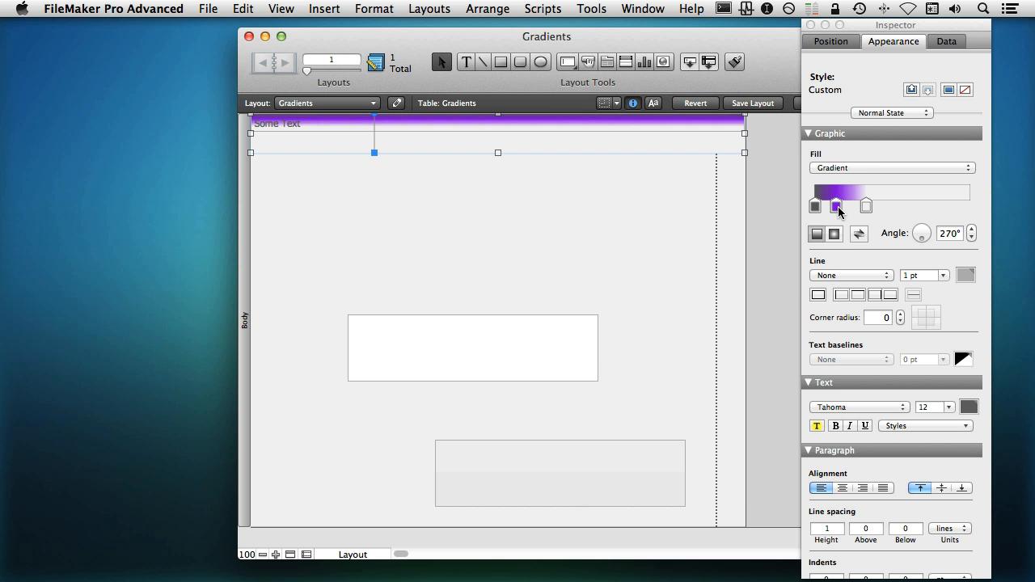
pyautogui.click(838, 206)
pyautogui.moveTo(681, 125); pyautogui.dragTo(621, 127)
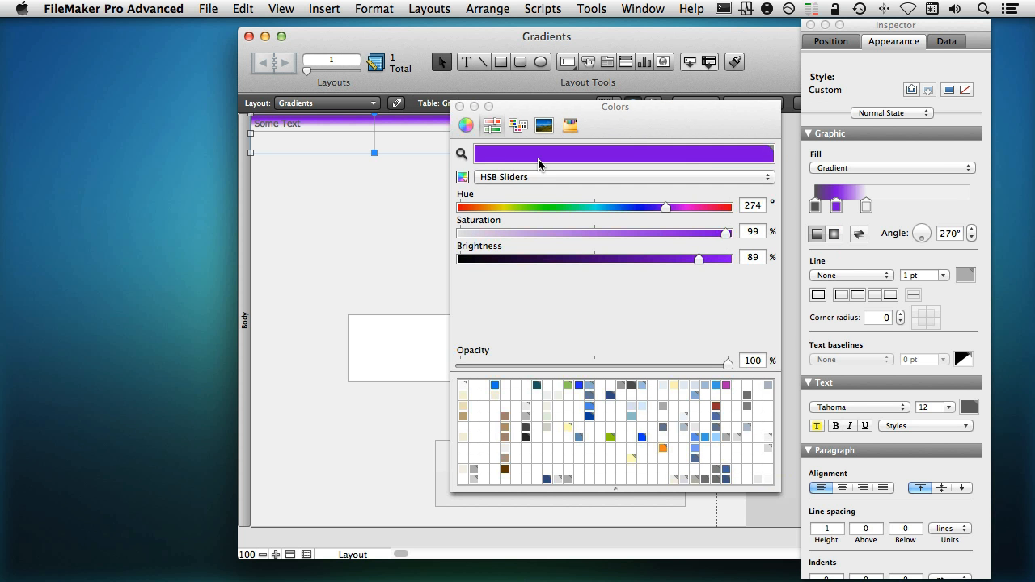
pyautogui.click(462, 154)
pyautogui.click(816, 207)
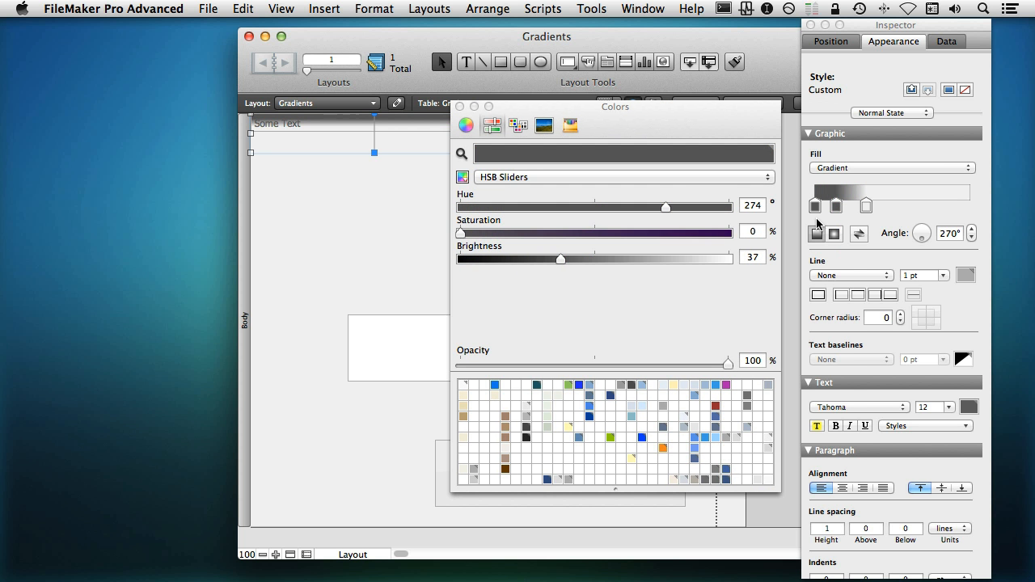
pyautogui.moveTo(562, 260); pyautogui.dragTo(672, 256)
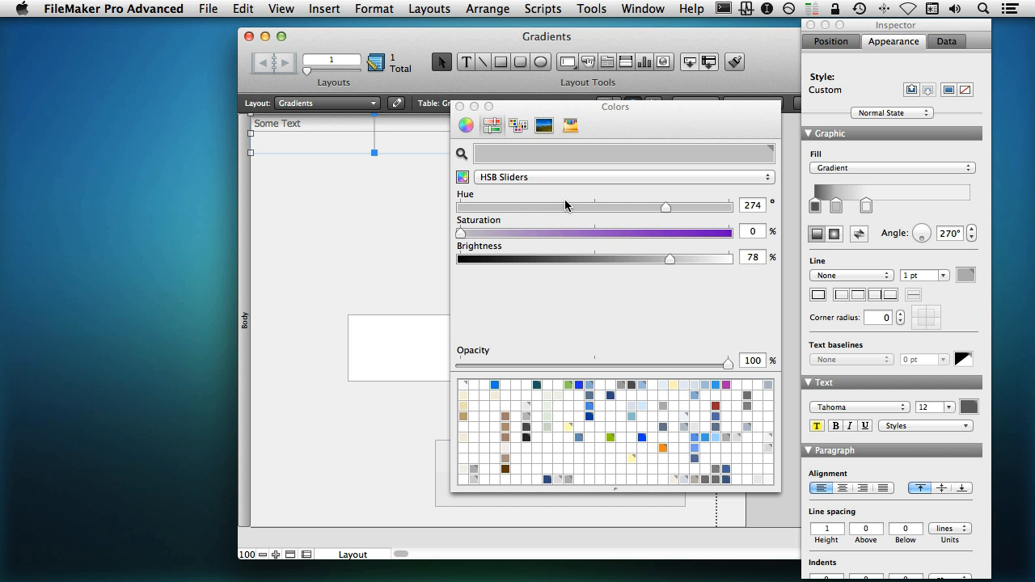
pyautogui.click(459, 107)
# Tighten the header gradient by moving its middle and end stops closer to the dark starting stop.
pyautogui.moveTo(834, 210); pyautogui.dragTo(830, 210)
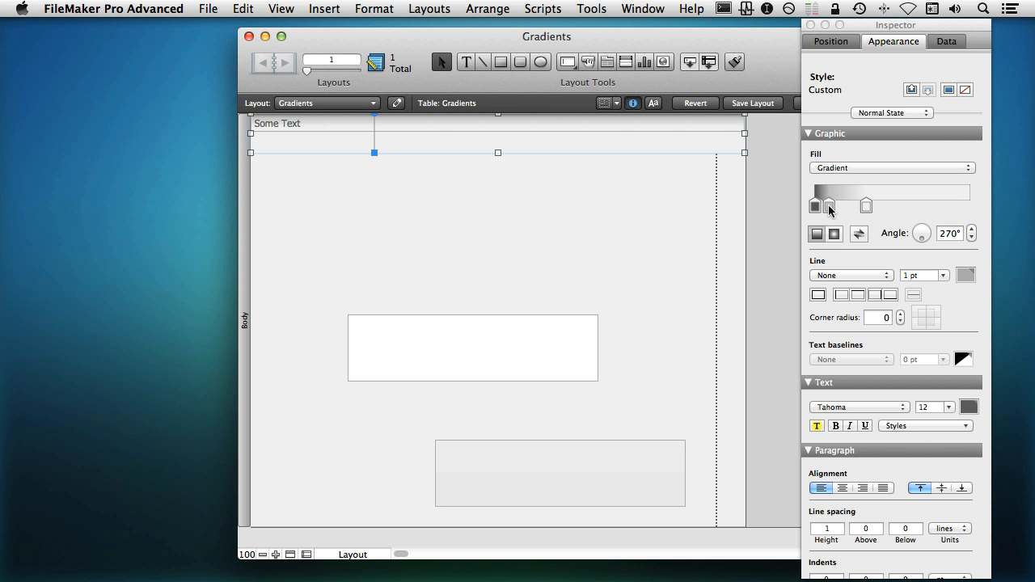
pyautogui.moveTo(867, 207); pyautogui.dragTo(851, 208)
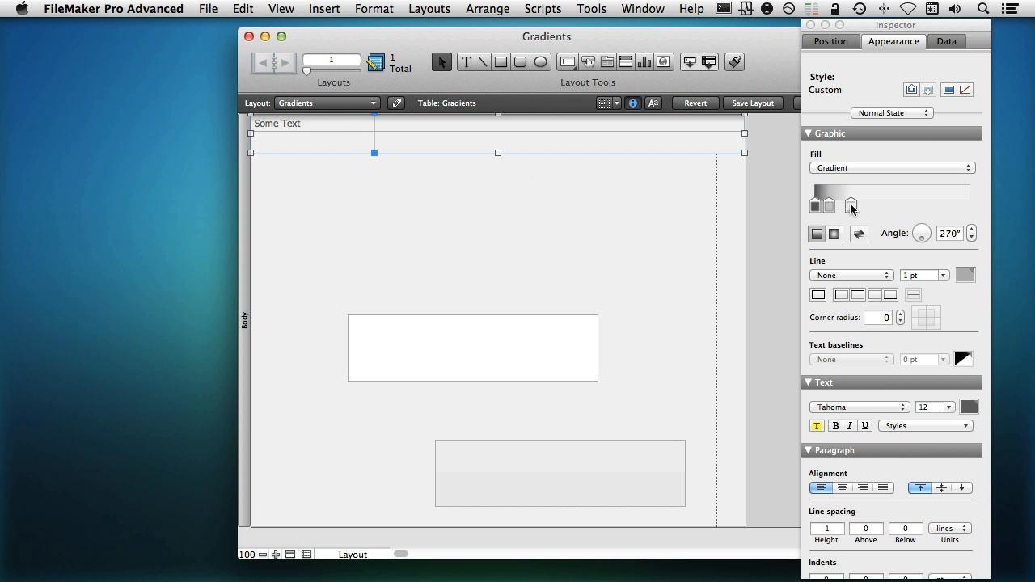
pyautogui.click(833, 204)
pyautogui.click(814, 205)
pyautogui.click(460, 208)
# Change the layout body's solid fill to light purple by setting its saturation to 41%.
pyautogui.click(245, 177)
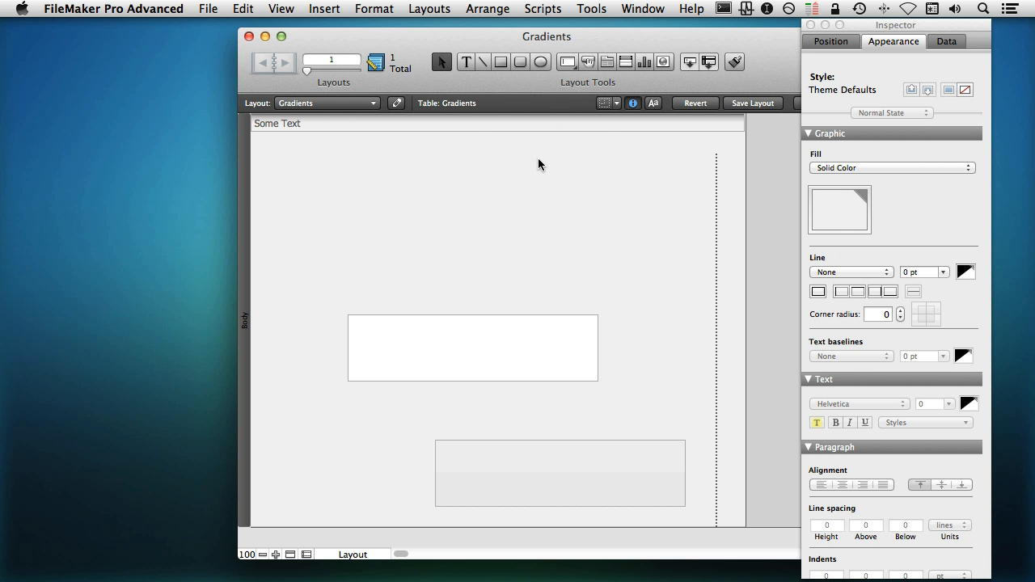
pyautogui.click(840, 211)
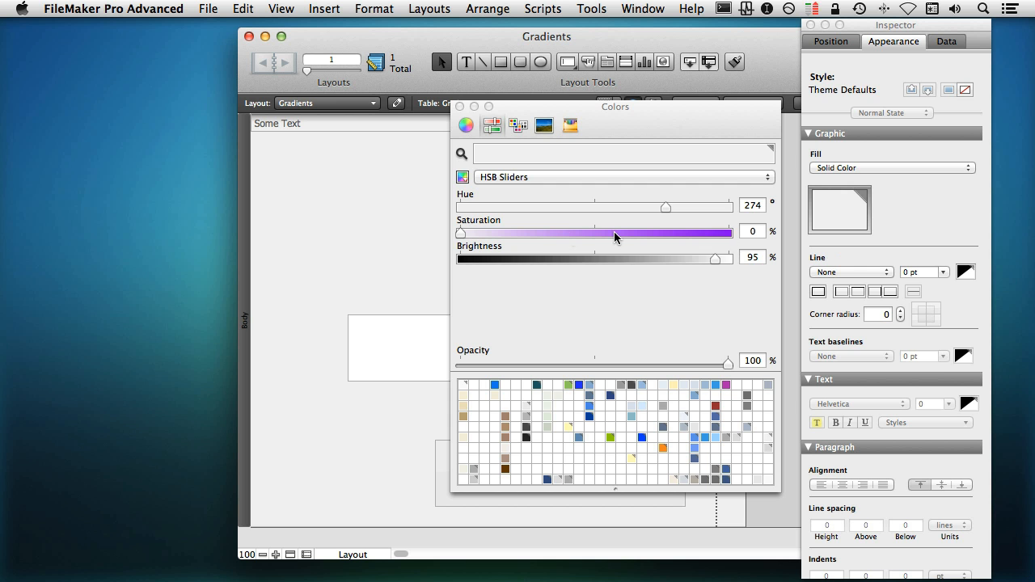
pyautogui.click(569, 231)
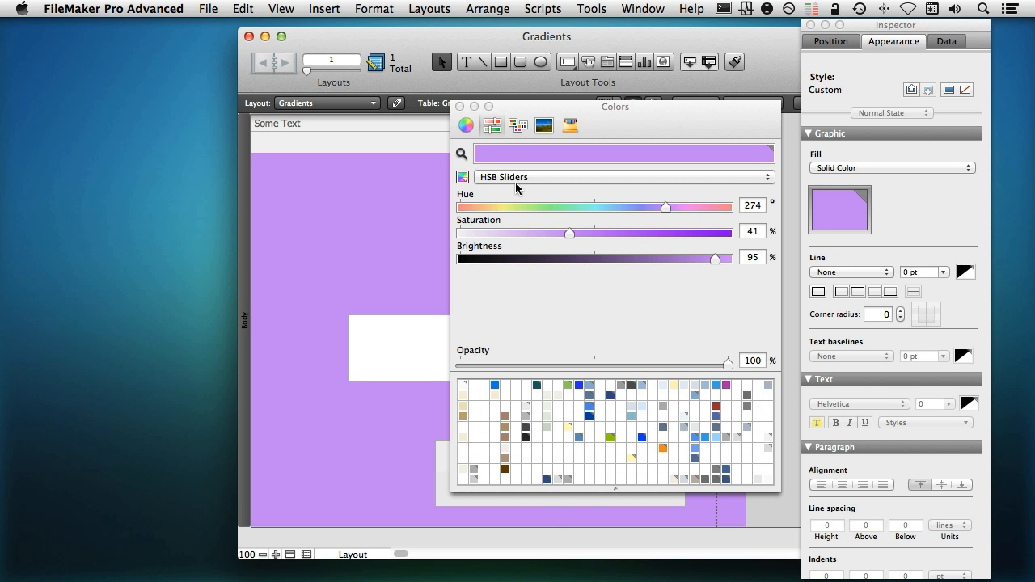
pyautogui.click(458, 107)
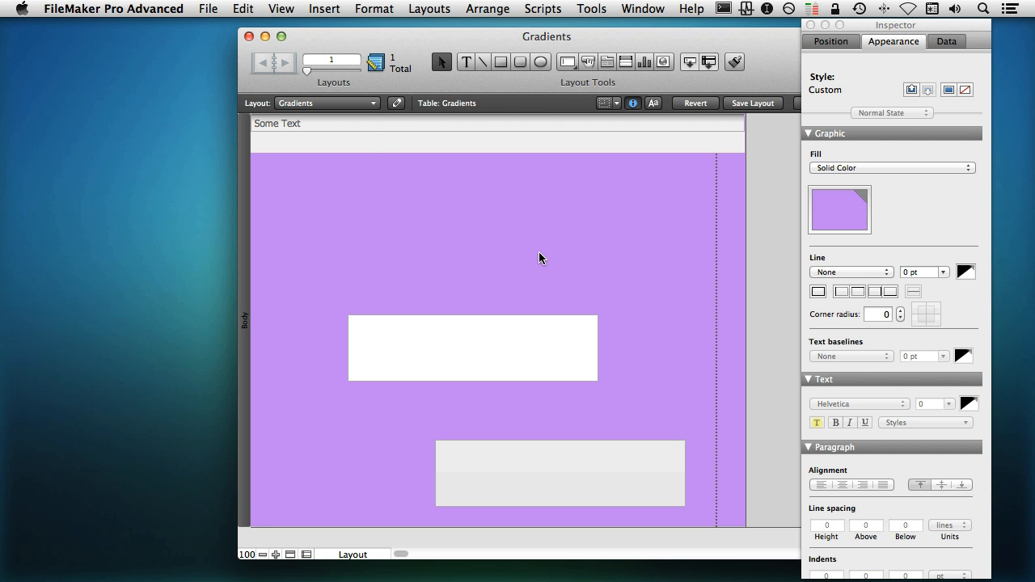
# Set the header gradient's starting stop to black at 0% brightness with 30% opacity.
pyautogui.click(539, 148)
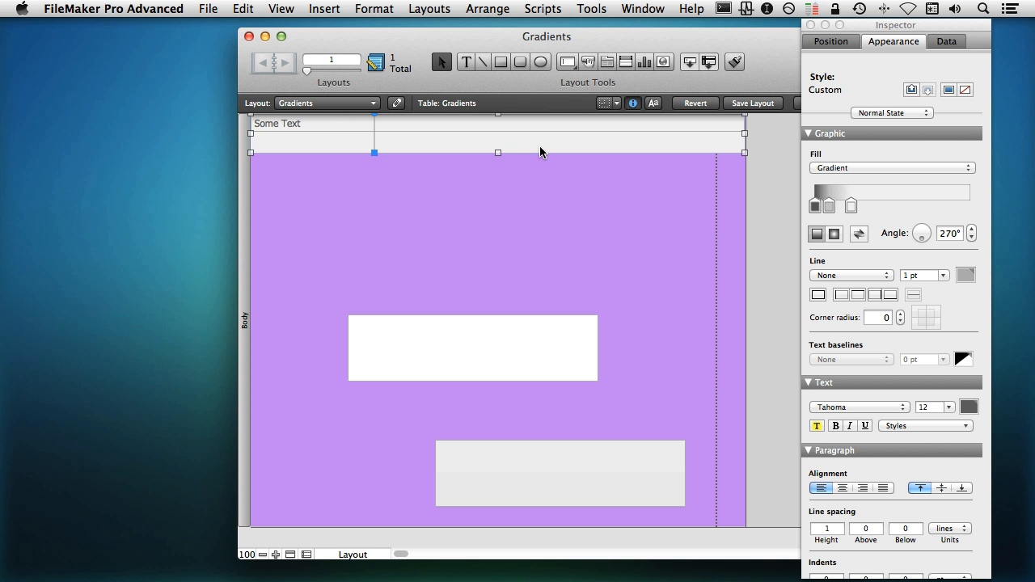
pyautogui.click(816, 207)
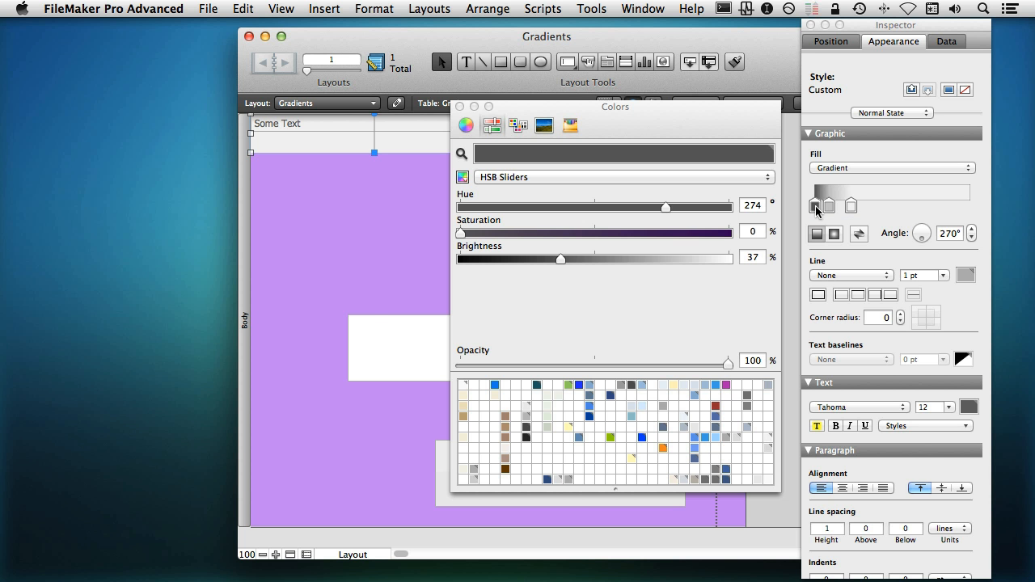
pyautogui.moveTo(528, 261); pyautogui.dragTo(443, 263)
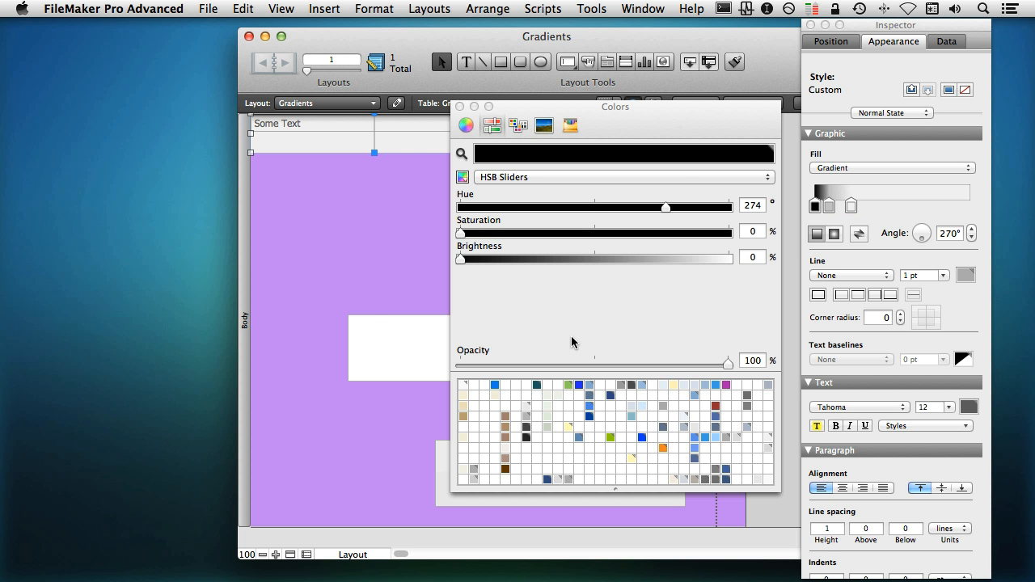
pyautogui.click(754, 364)
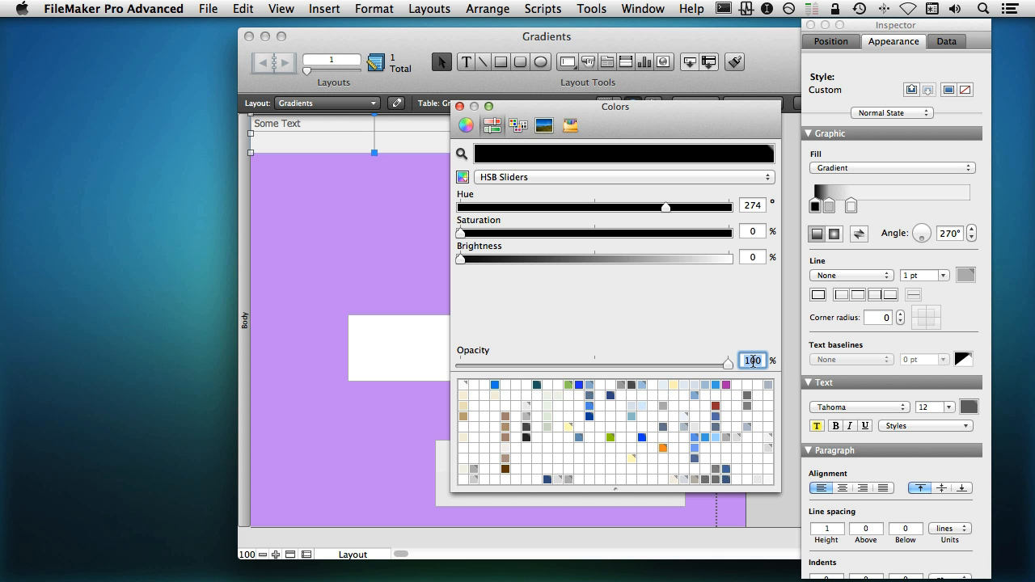
pyautogui.write('30')
pyautogui.press('Tab')
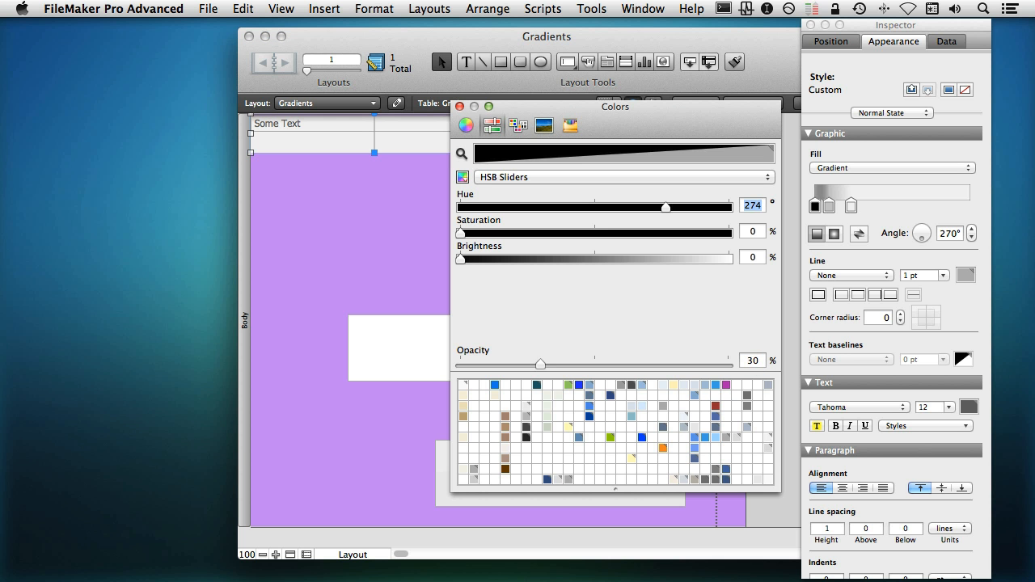
# Set the header gradient's middle stop to black at 0% brightness with 15% opacity.
pyautogui.click(830, 206)
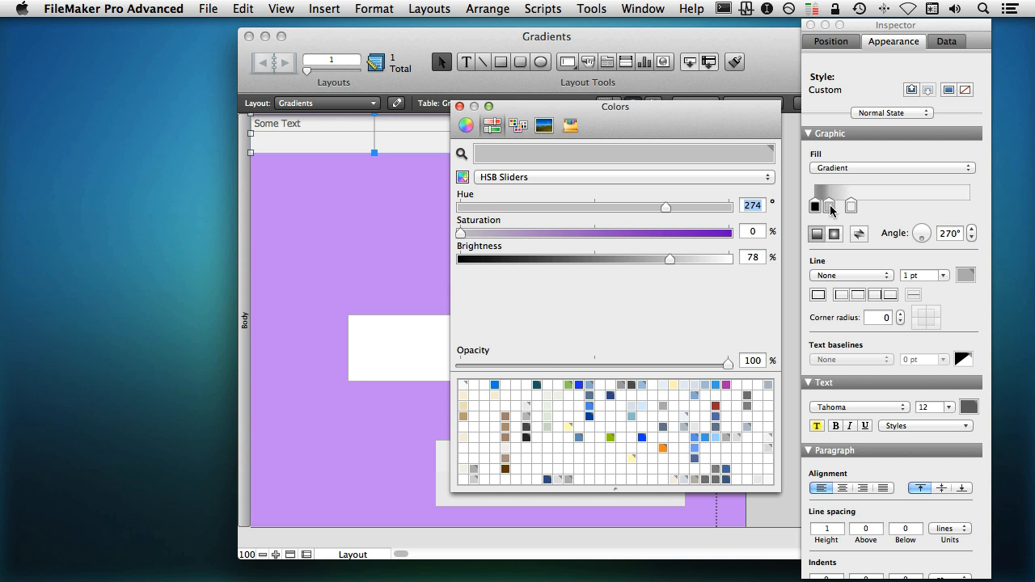
pyautogui.moveTo(679, 256); pyautogui.dragTo(444, 259)
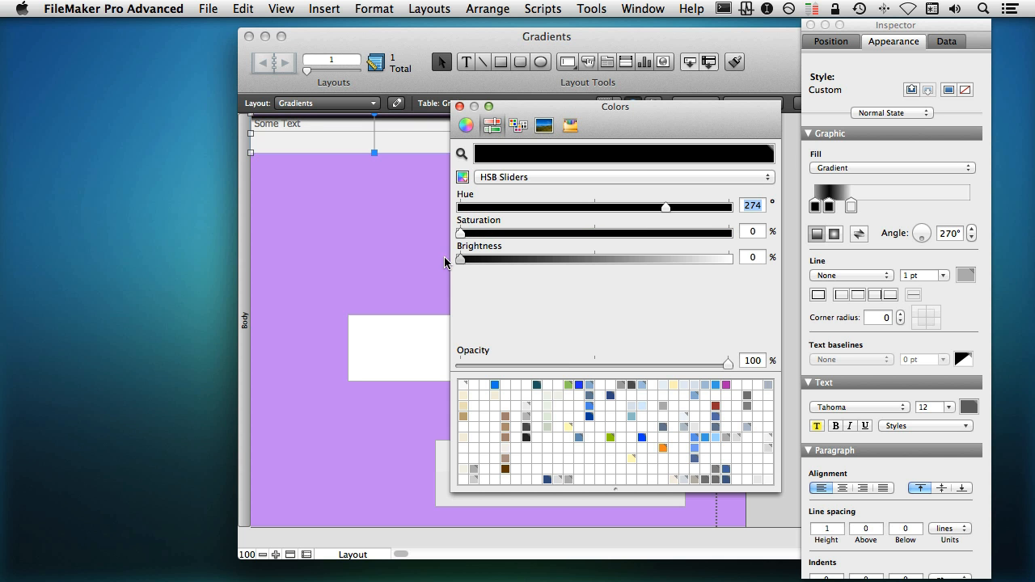
pyautogui.doubleClick(753, 361)
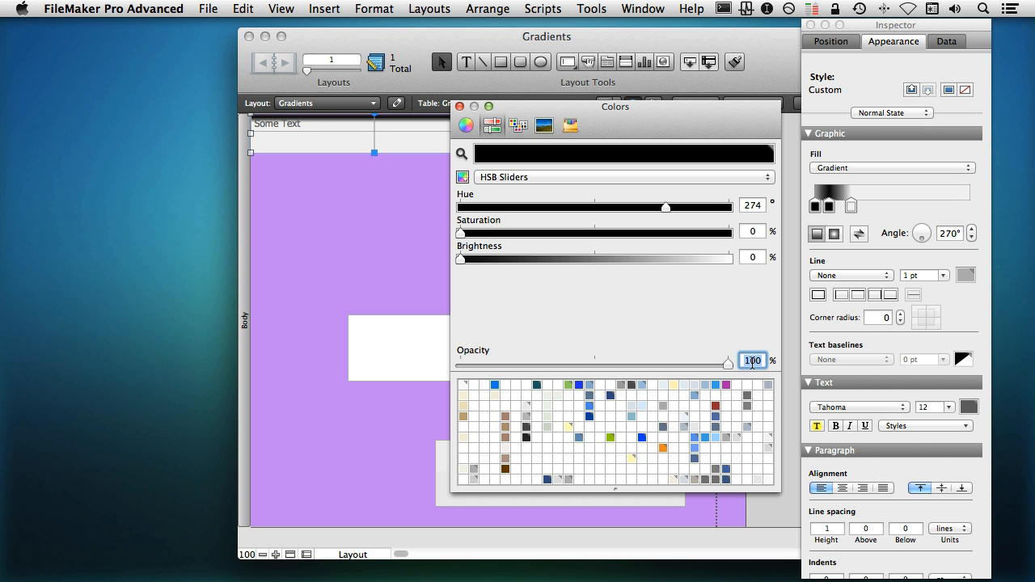
pyautogui.write('15')
pyautogui.press('Tab')
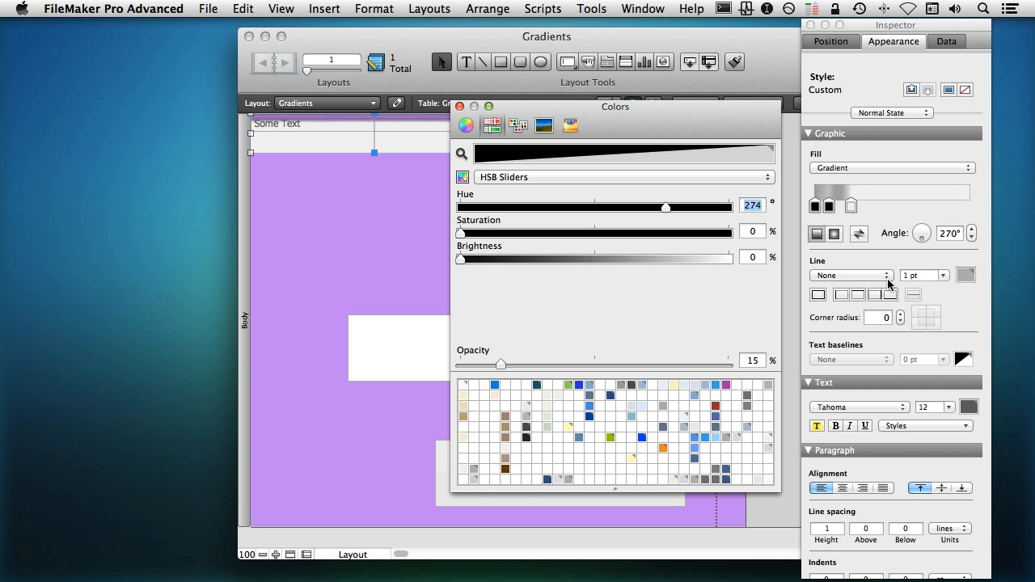
# Make the header gradient's end stop black at 0% brightness with 0% opacity, and close the color picker.
pyautogui.click(851, 209)
pyautogui.moveTo(714, 259); pyautogui.dragTo(432, 258)
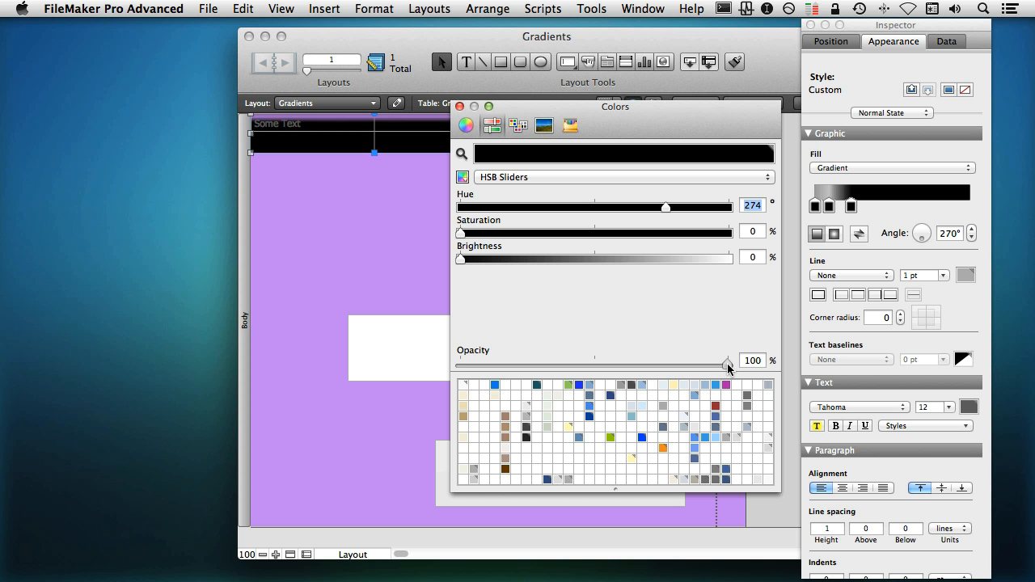
pyautogui.moveTo(729, 366); pyautogui.dragTo(443, 364)
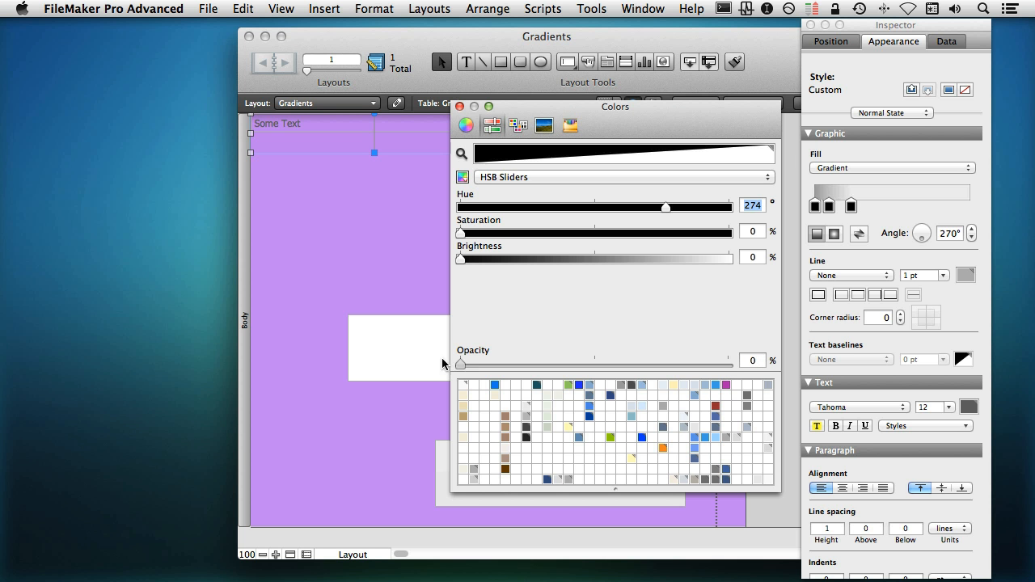
pyautogui.click(460, 106)
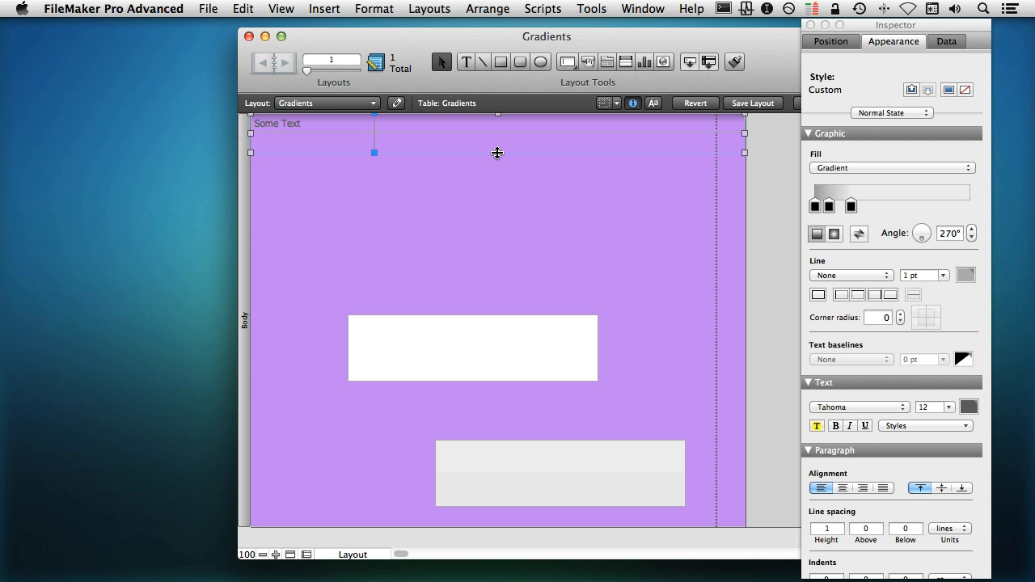
pyautogui.moveTo(496, 153)
pyautogui.mouseDown()
pyautogui.moveTo(492, 222)
pyautogui.moveTo(490, 144)
pyautogui.moveTo(491, 153)
pyautogui.mouseUp()
# Try blue and yellow hues for the layout body's solid fill, and settle on pink-purple with hue 288°.
pyautogui.click(239, 201)
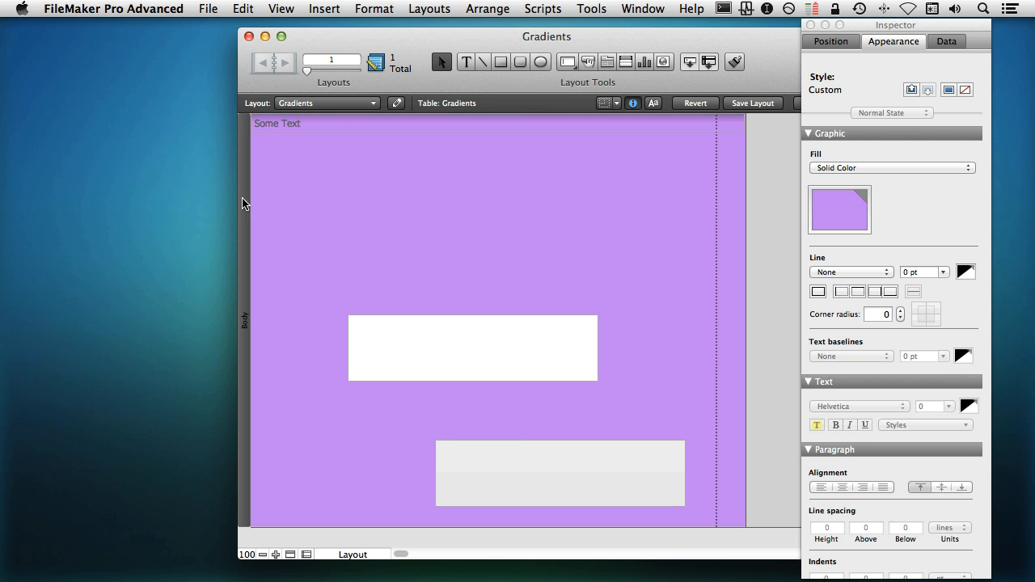
pyautogui.click(831, 203)
pyautogui.click(607, 207)
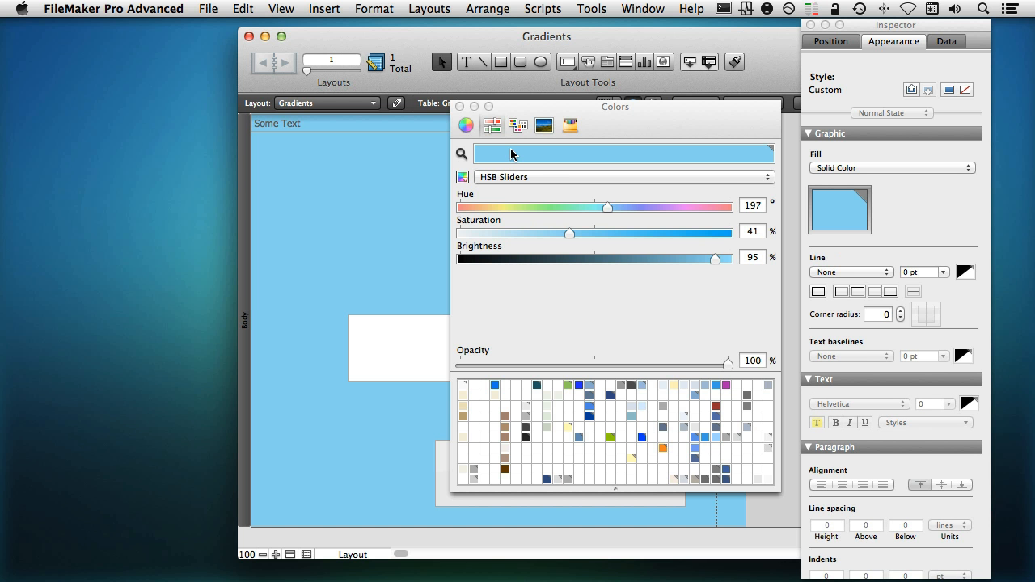
pyautogui.click(506, 207)
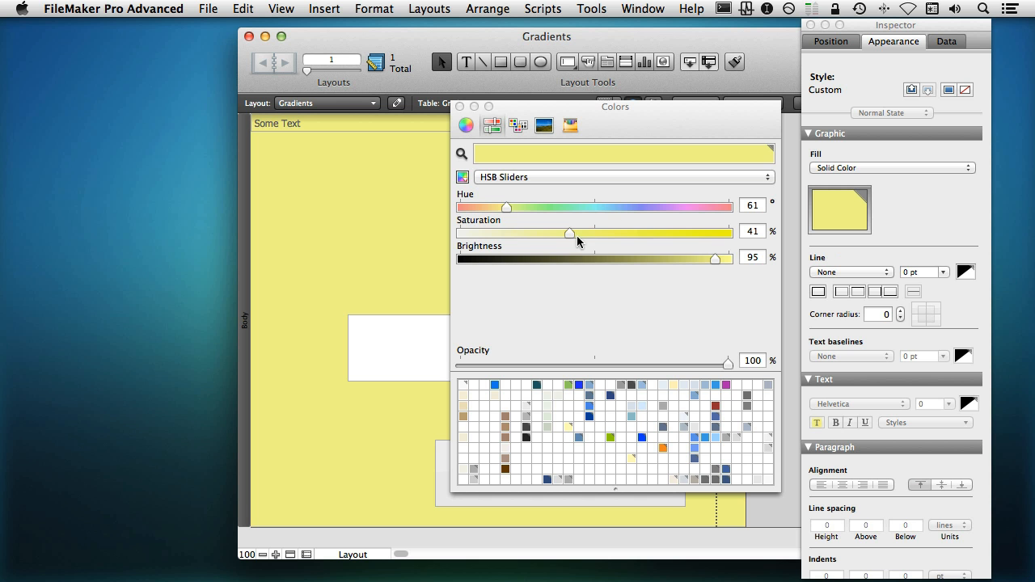
pyautogui.click(621, 207)
pyautogui.click(674, 207)
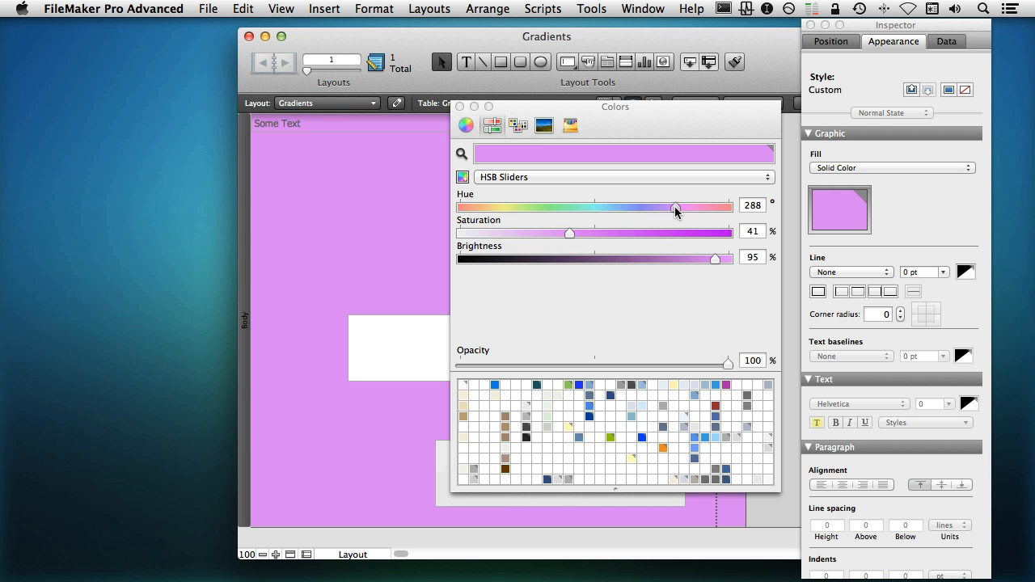
pyautogui.click(460, 106)
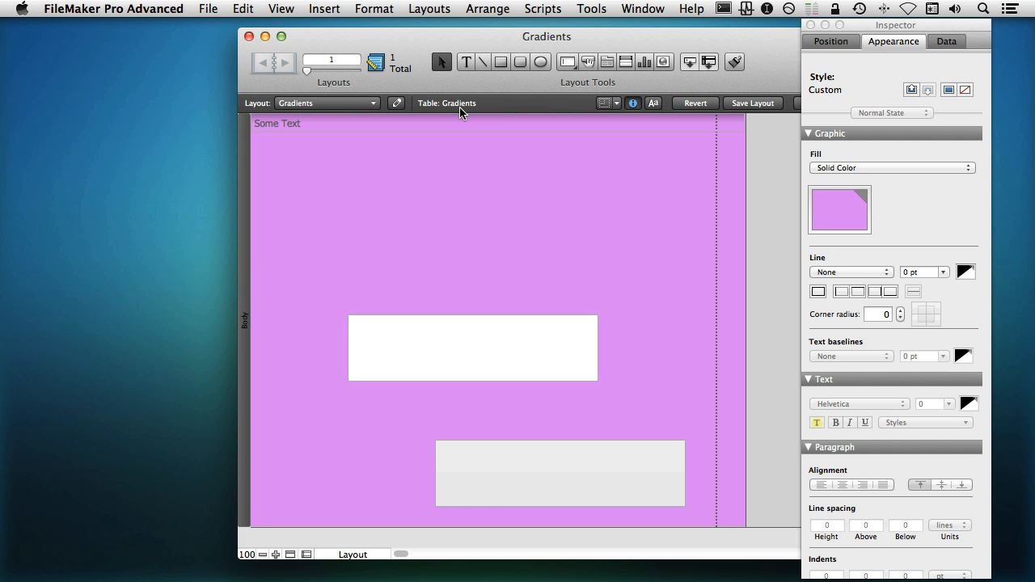
# Draw a button about 155 by 38 pt in the upper part of the body and label it "Button".
pyautogui.click(589, 62)
pyautogui.moveTo(455, 197)
pyautogui.mouseDown()
pyautogui.moveTo(555, 231)
pyautogui.moveTo(578, 226)
pyautogui.mouseUp()
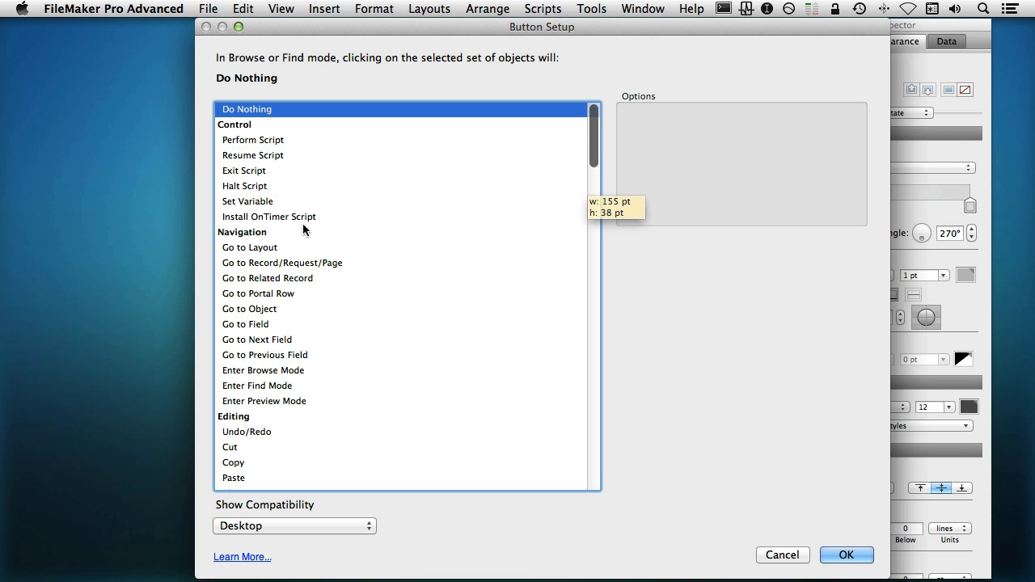
pyautogui.click(275, 203)
pyautogui.click(847, 554)
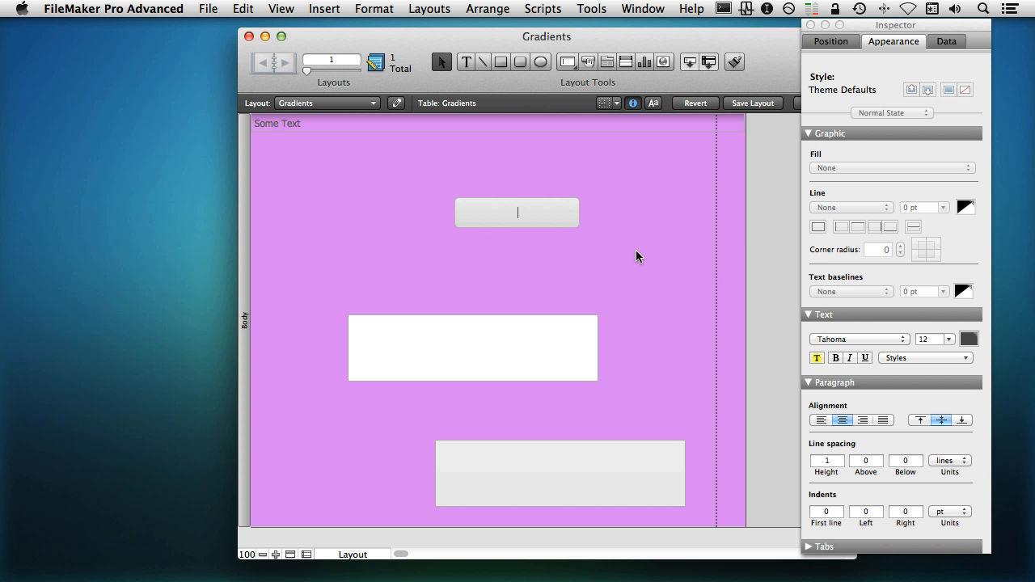
pyautogui.write('Button')
pyautogui.press('Escape')
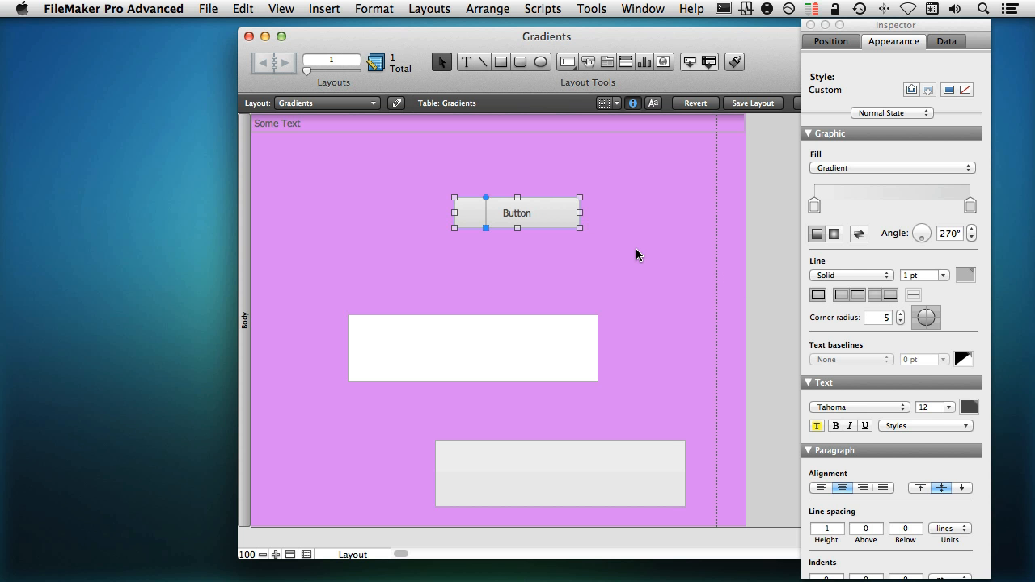
# Change the new button's fill from gradient to solid color, and set the fill's hue to 210°.
pyautogui.click(812, 204)
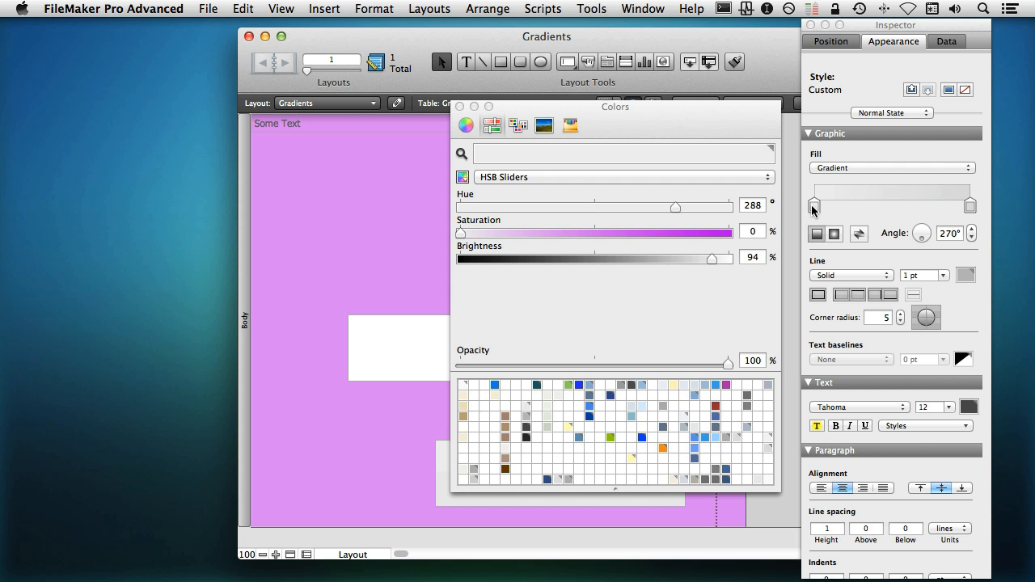
pyautogui.click(460, 107)
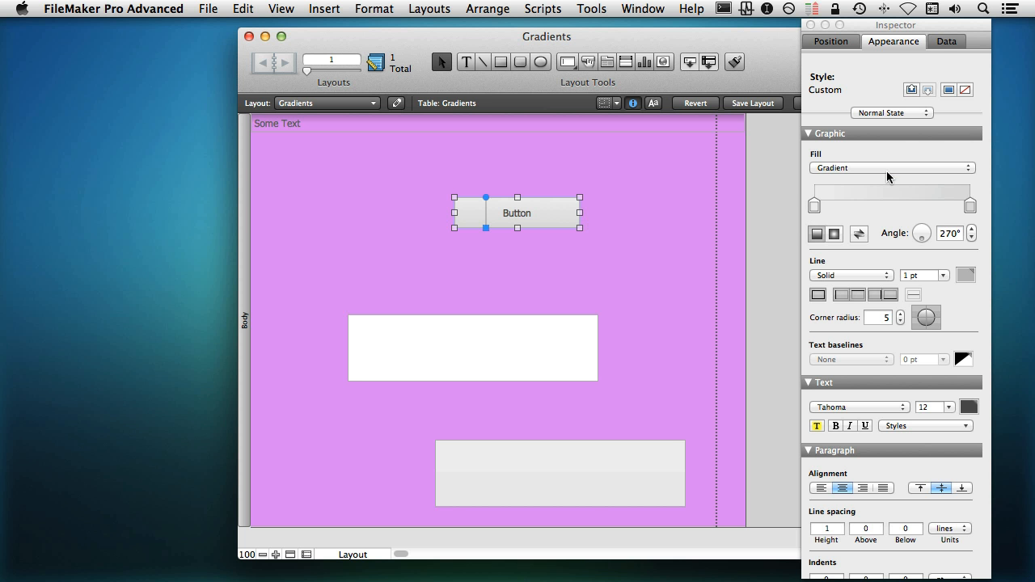
pyautogui.click(886, 168)
pyautogui.click(887, 158)
pyautogui.click(856, 224)
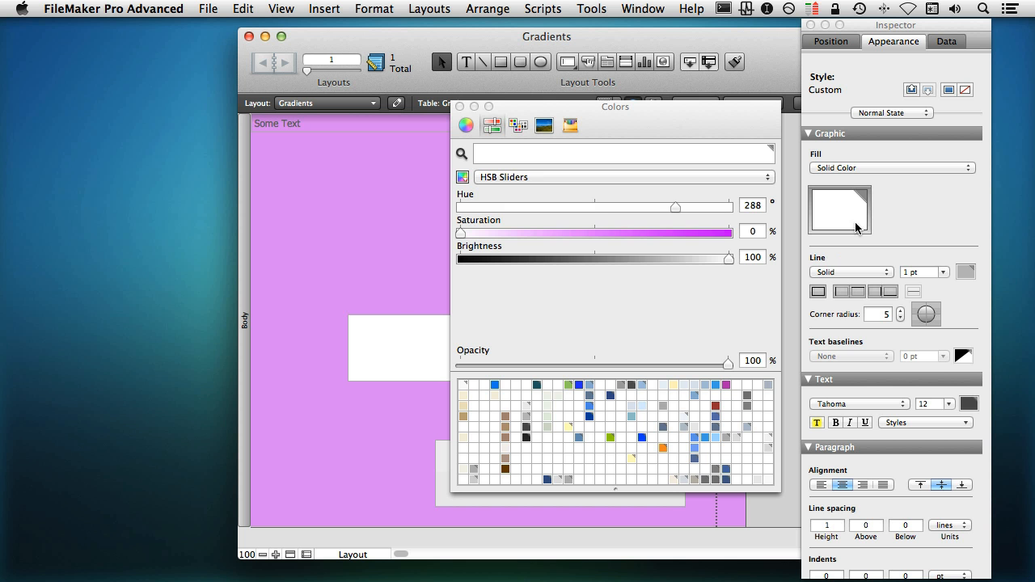
pyautogui.click(617, 207)
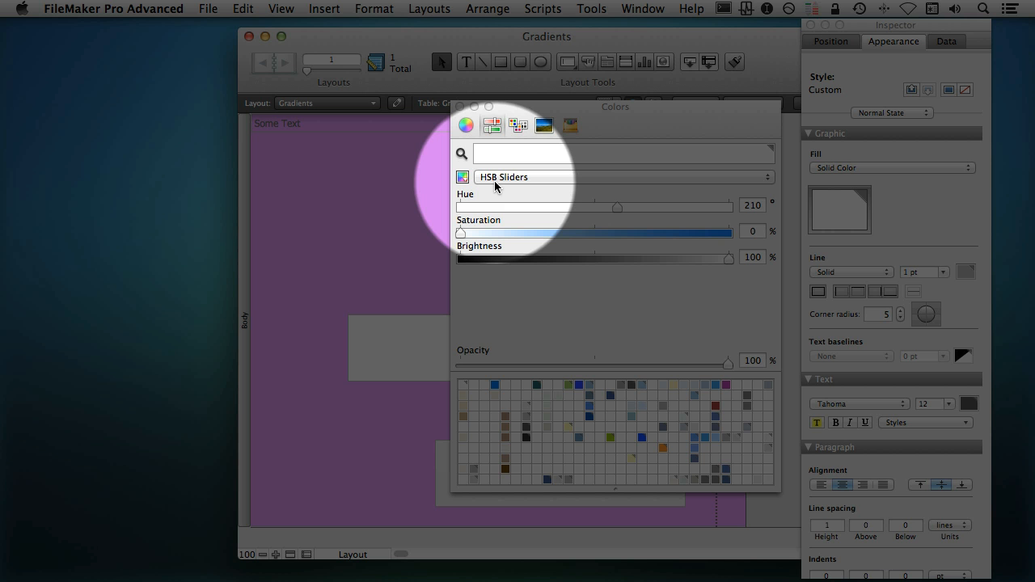
# Switch the color picker to RGB Sliders and mix an orange button fill with red 214, green 145 and blue 67.
pyautogui.click(495, 179)
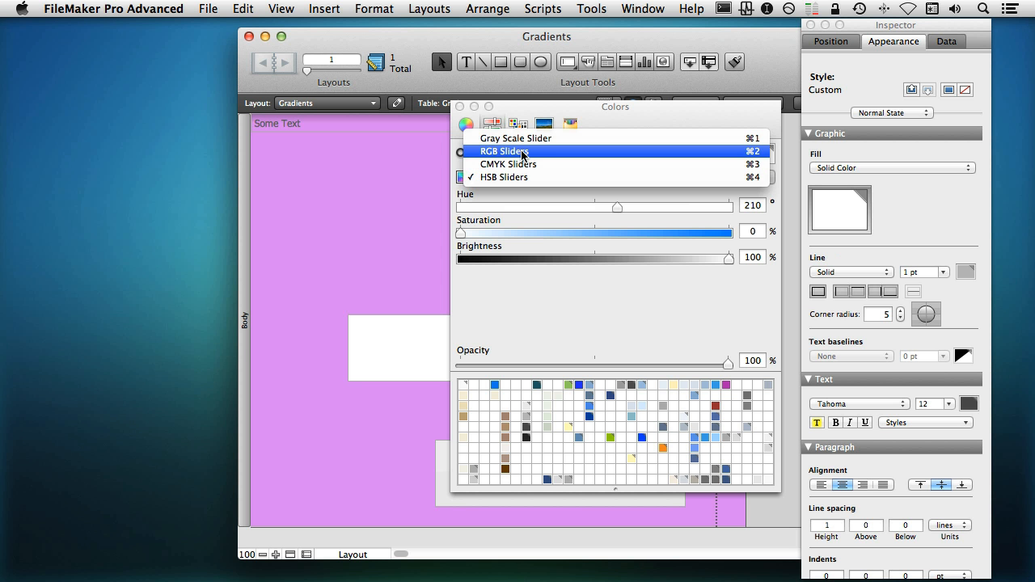
pyautogui.click(522, 152)
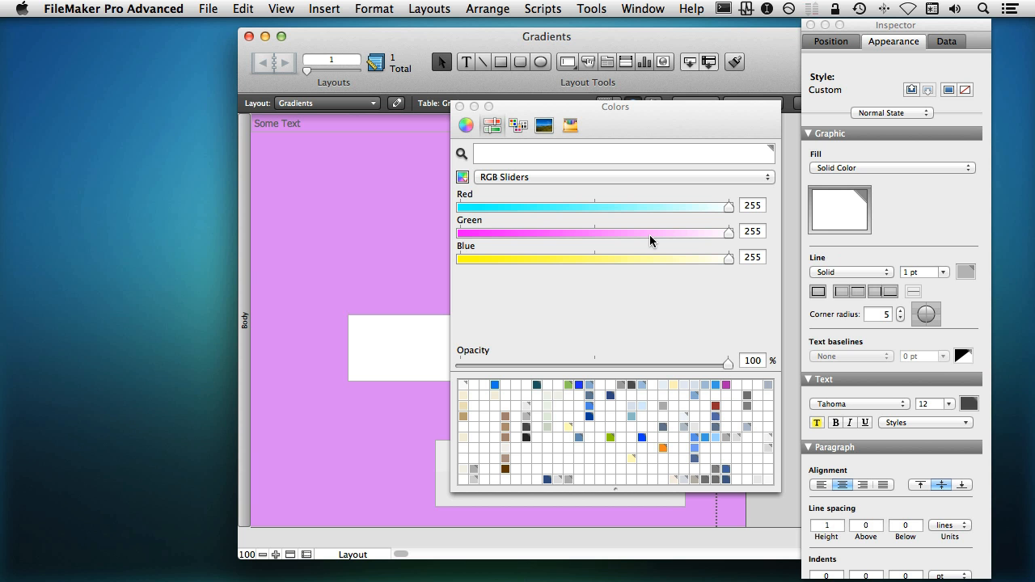
pyautogui.moveTo(722, 211); pyautogui.dragTo(531, 209)
pyautogui.moveTo(727, 236); pyautogui.dragTo(613, 235)
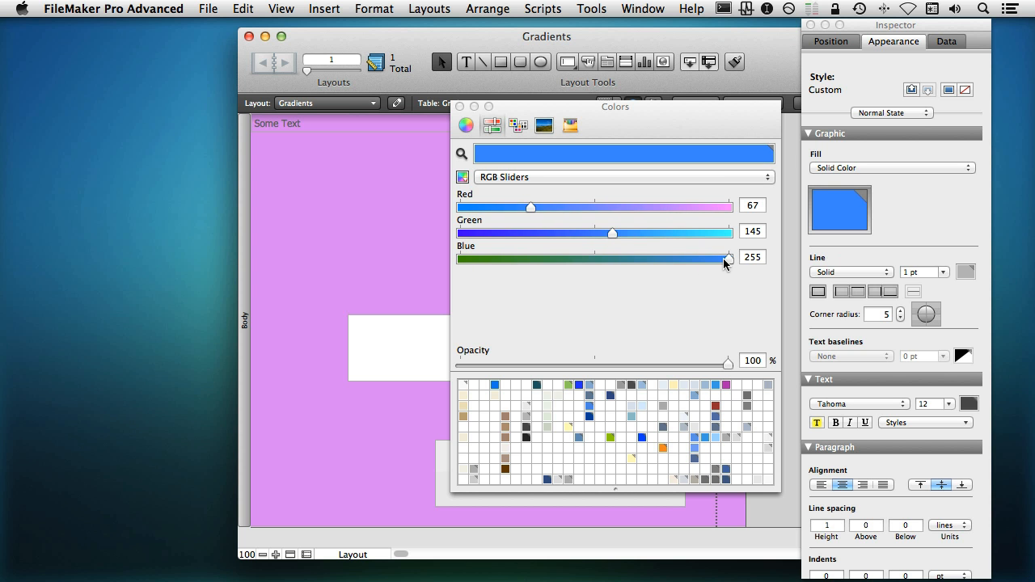
pyautogui.moveTo(725, 259); pyautogui.dragTo(529, 259)
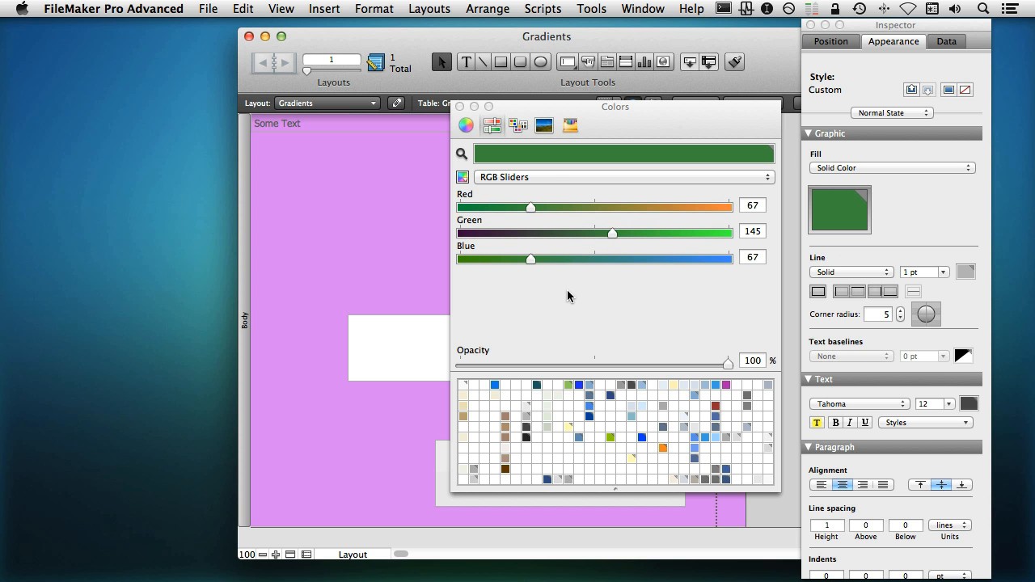
pyautogui.moveTo(533, 207); pyautogui.dragTo(689, 213)
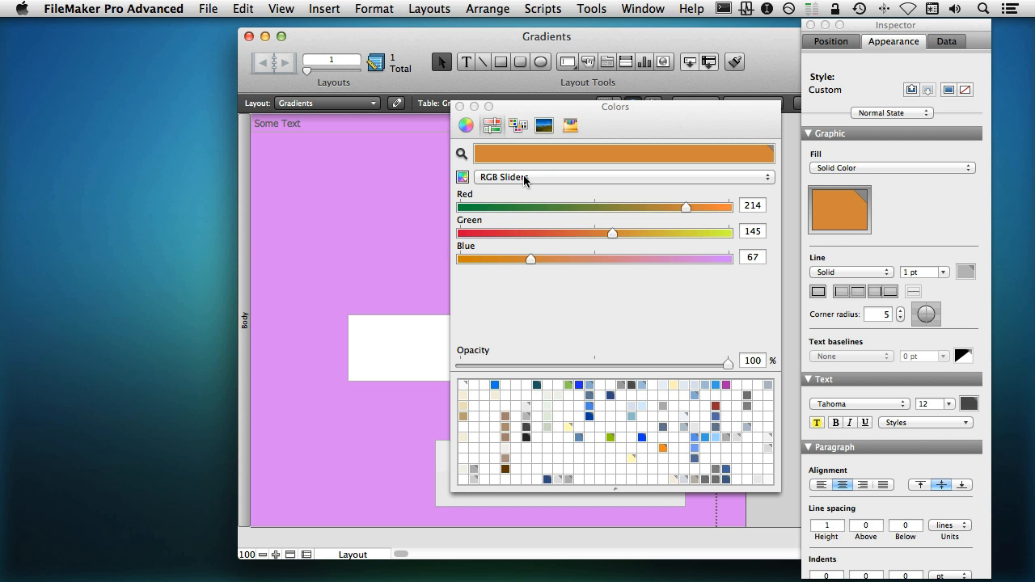
# Open DigitalColor Meter, place its window beside the layout's button, and look over its color space display options.
pyautogui.press('super+space')
pyautogui.write('dig')
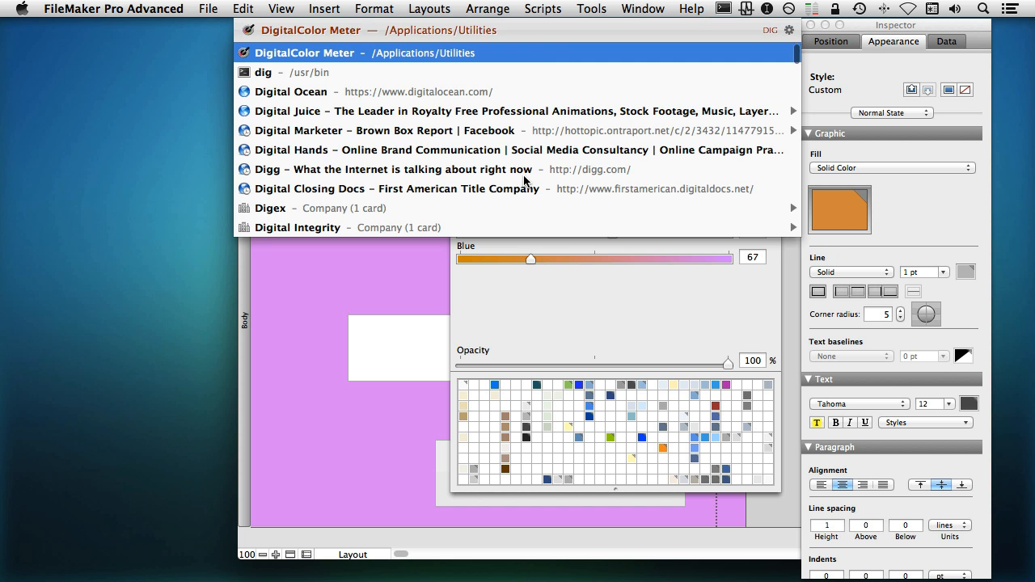
pyautogui.press('Return')
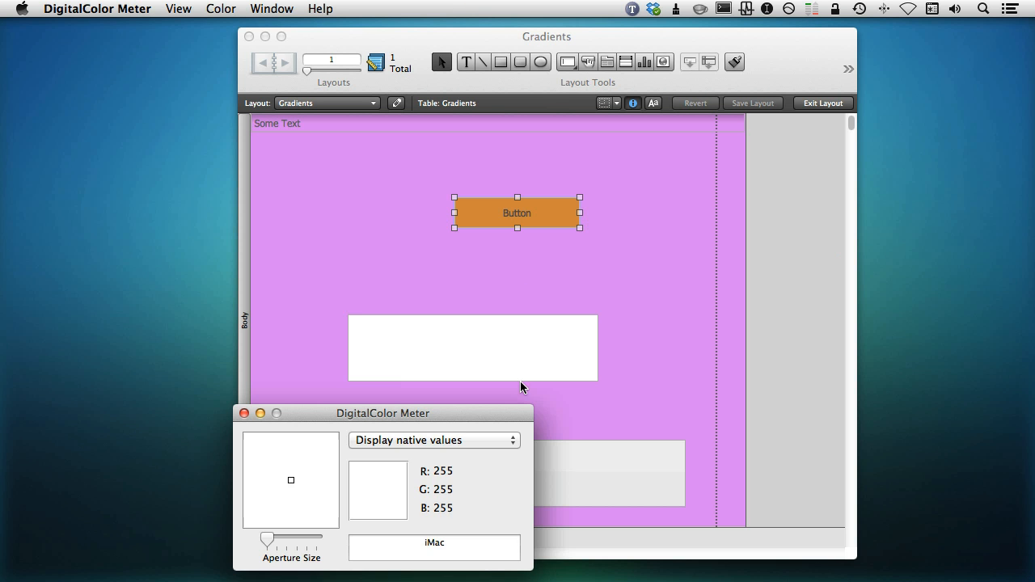
pyautogui.moveTo(461, 412); pyautogui.dragTo(265, 144)
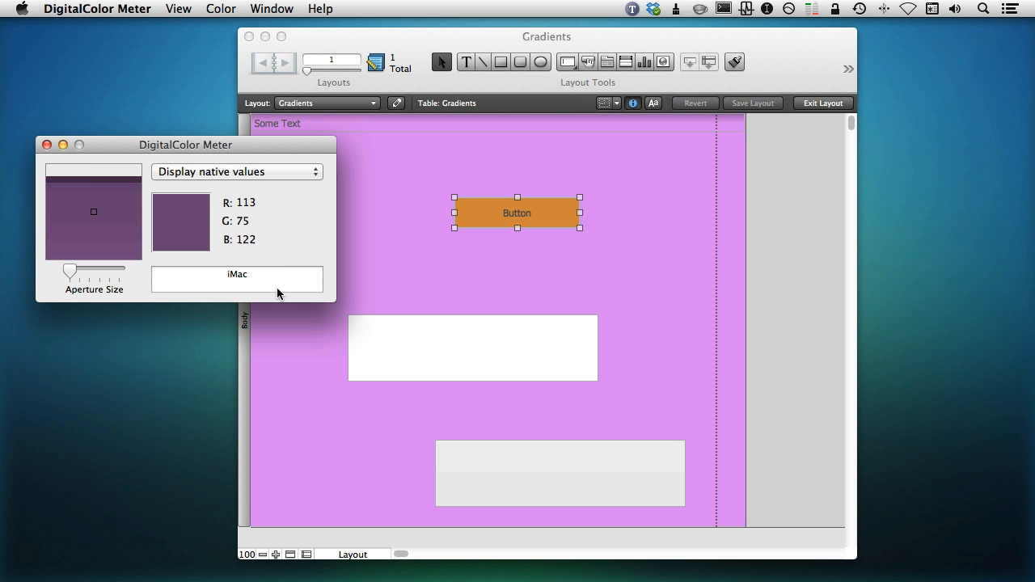
pyautogui.click(239, 171)
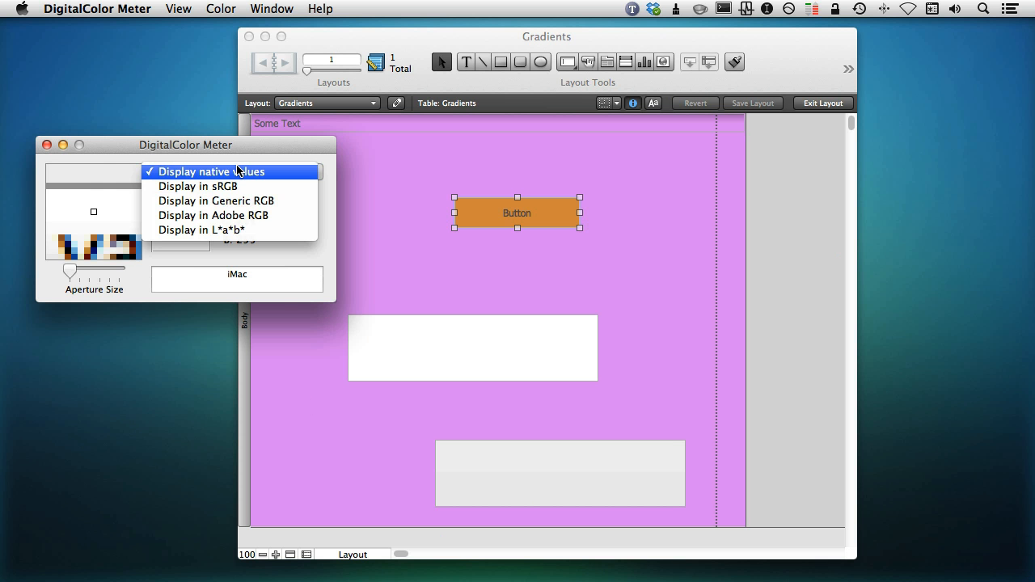
pyautogui.click(239, 170)
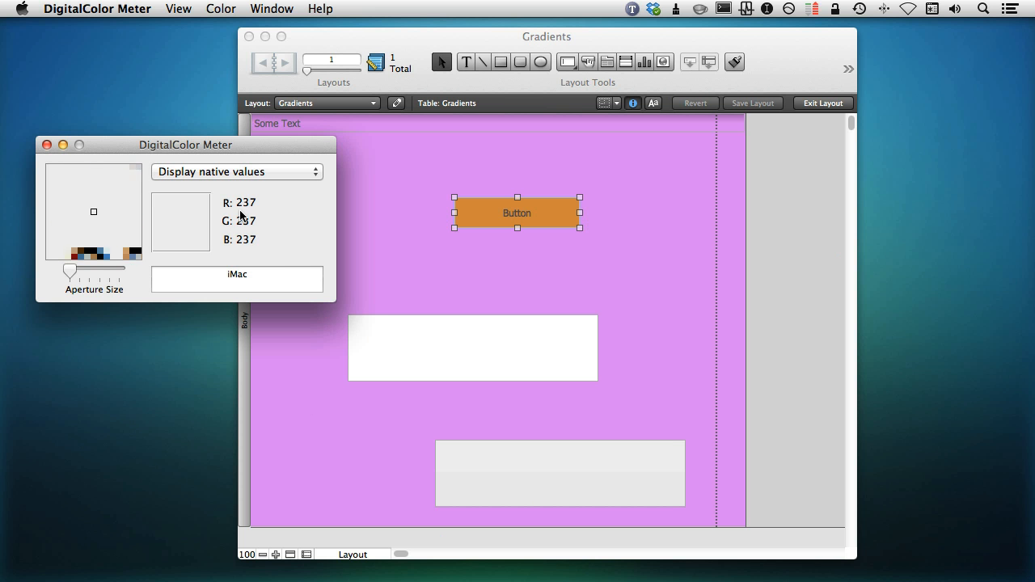
# Display DigitalColor Meter's color values as percentages, and close the meter to return to FileMaker.
pyautogui.click(186, 8)
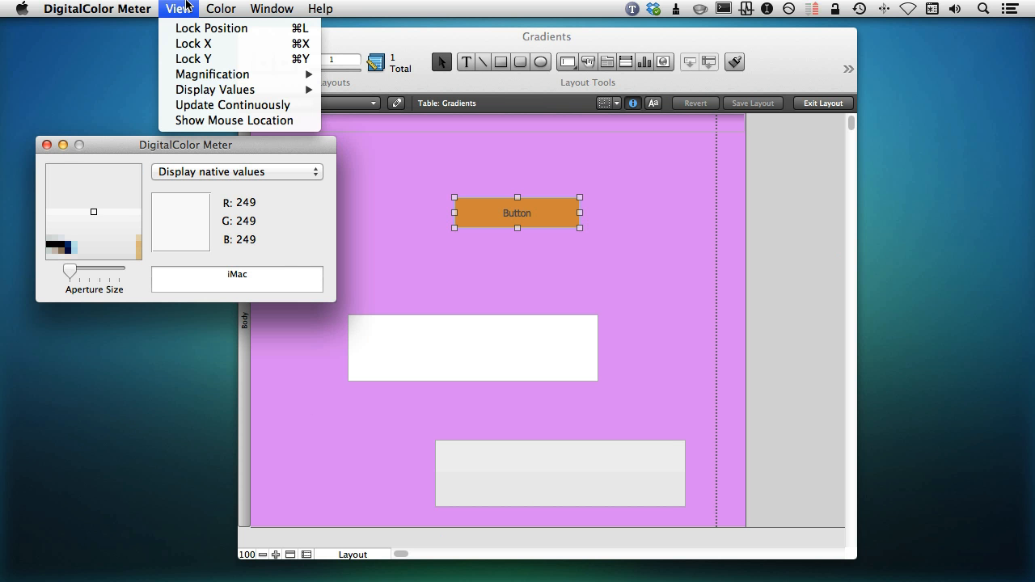
pyautogui.moveTo(208, 91)
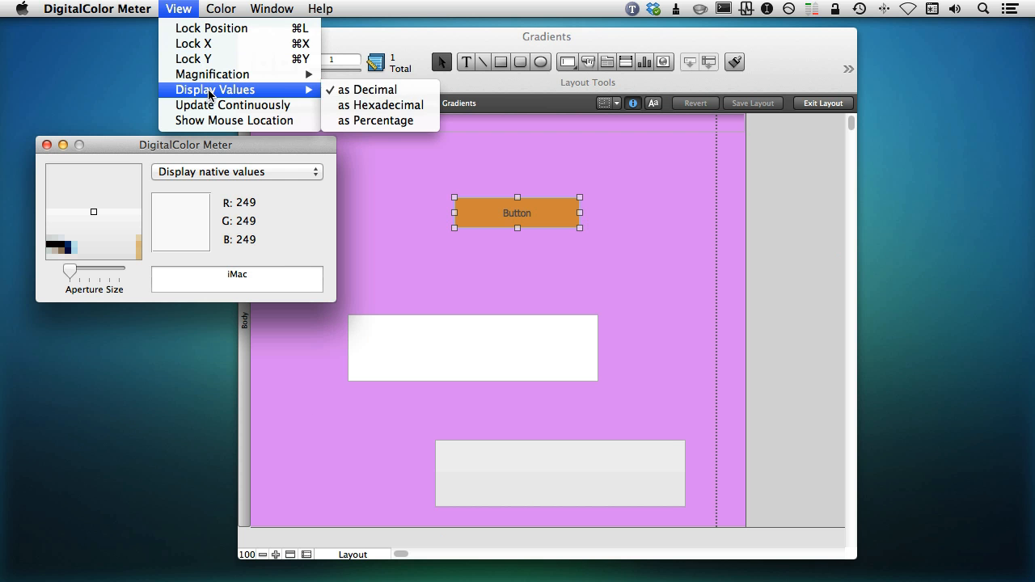
pyautogui.click(389, 121)
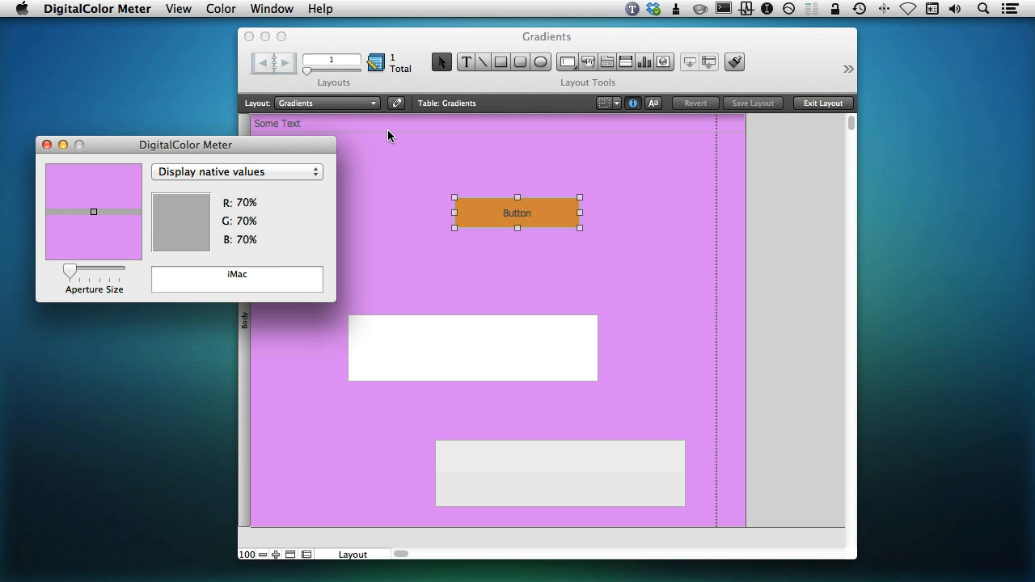
pyautogui.click(46, 145)
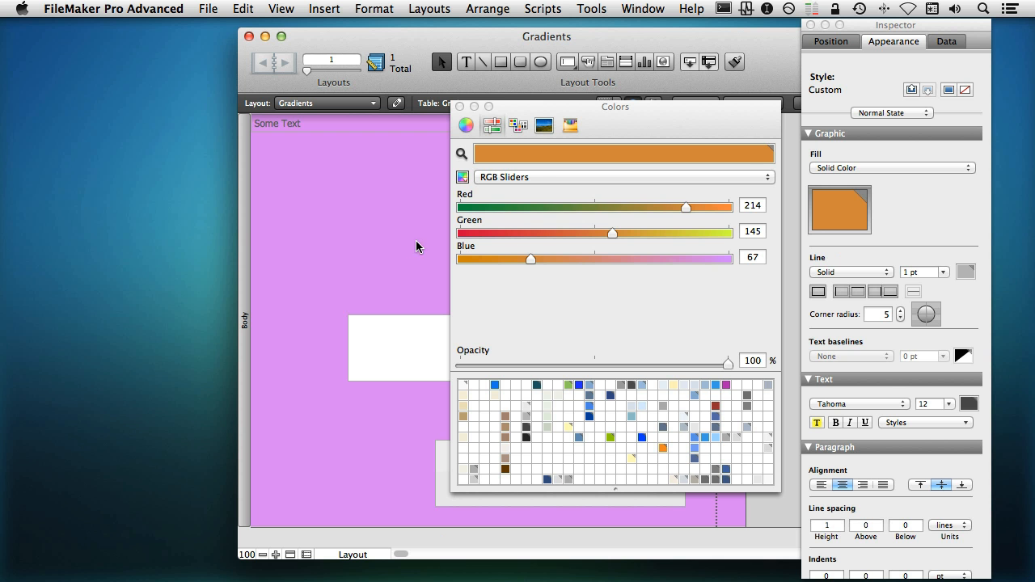
# Switch the button fill's color picker back to HSB Sliders.
pyautogui.click(541, 177)
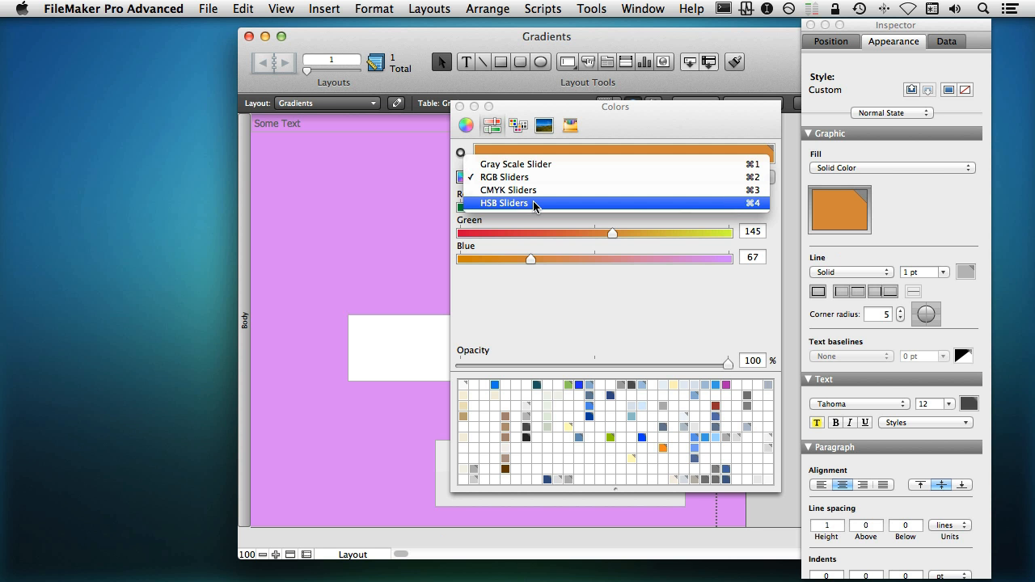
pyautogui.click(533, 203)
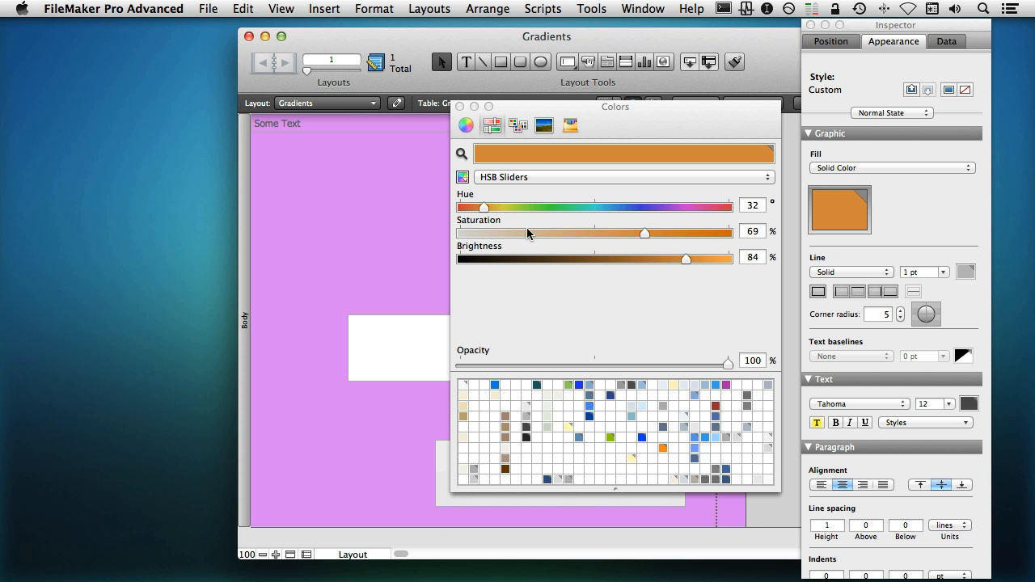
# Mix a green button fill with hue 129°, saturation 100% and brightness 73%, and close the color picker.
pyautogui.moveTo(645, 233); pyautogui.dragTo(786, 246)
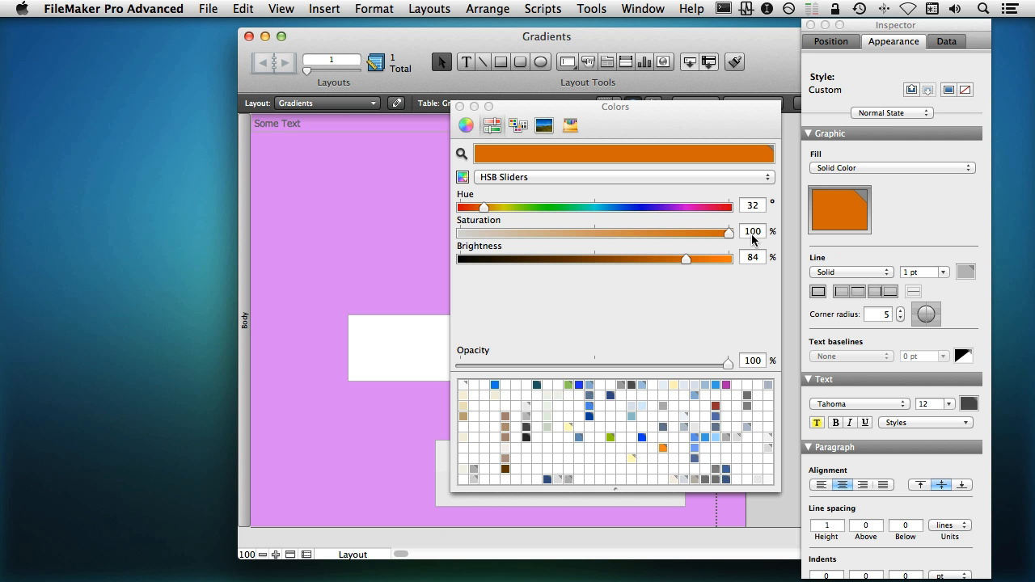
pyautogui.click(482, 208)
pyautogui.moveTo(482, 208); pyautogui.dragTo(541, 205)
pyautogui.moveTo(517, 199); pyautogui.dragTo(556, 209)
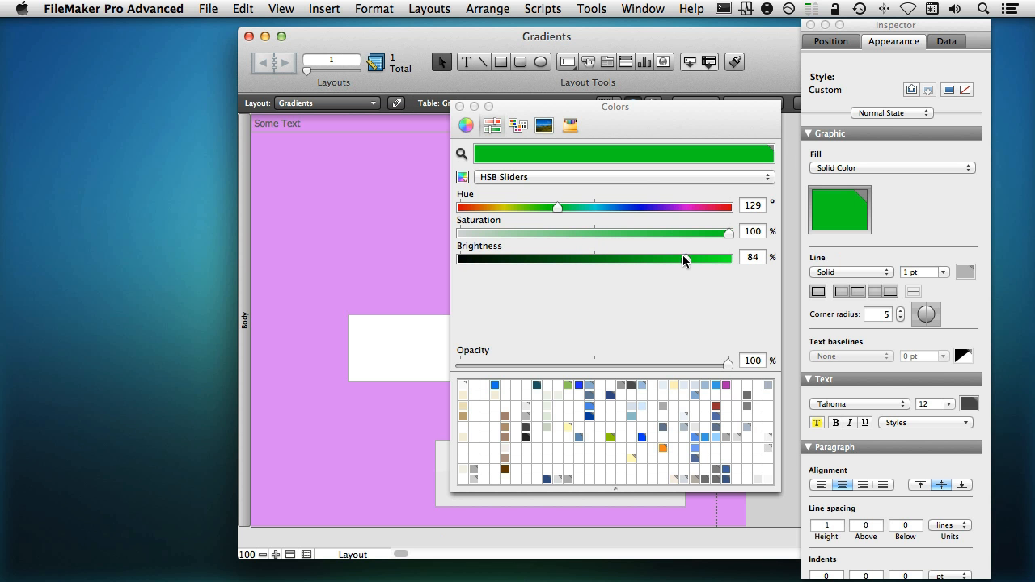
pyautogui.moveTo(686, 256); pyautogui.dragTo(658, 255)
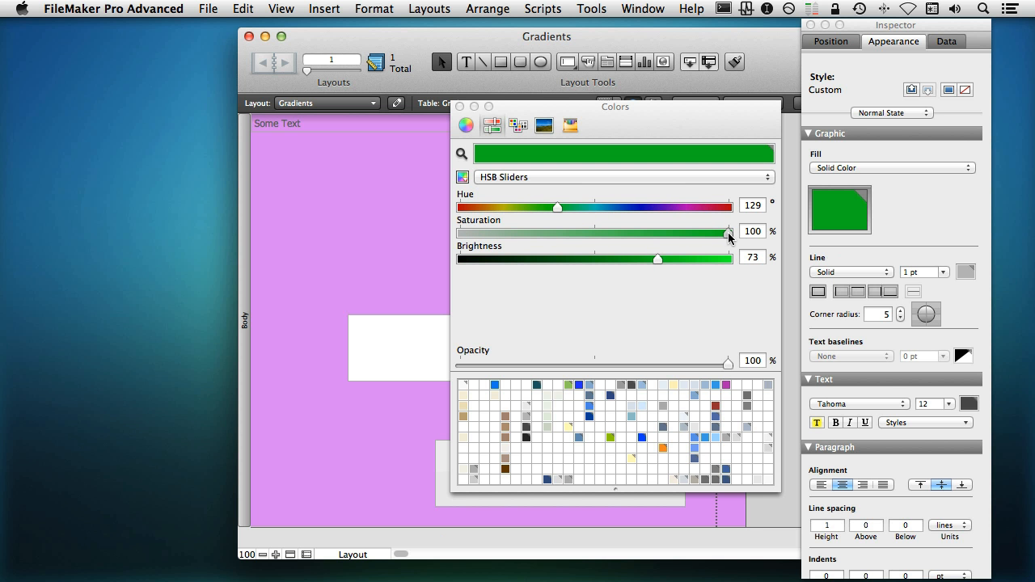
pyautogui.moveTo(729, 233); pyautogui.dragTo(596, 233)
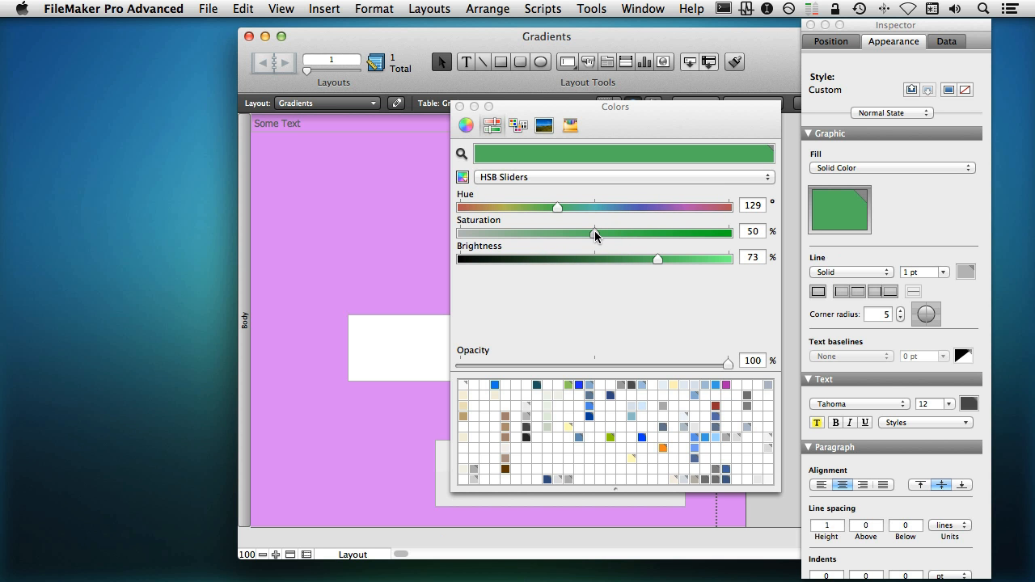
pyautogui.moveTo(595, 233); pyautogui.dragTo(732, 233)
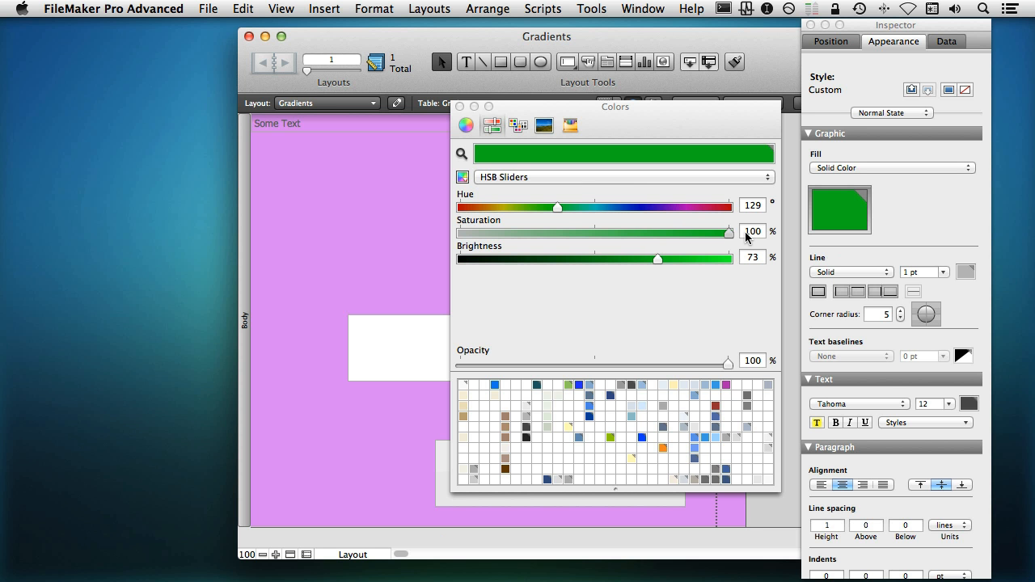
pyautogui.click(459, 106)
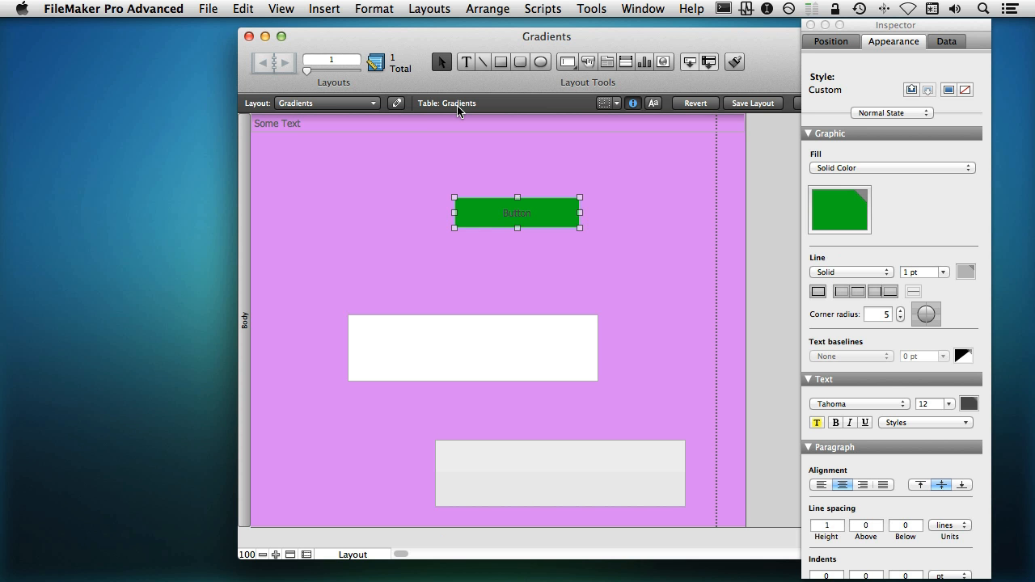
pyautogui.rightClick(550, 211)
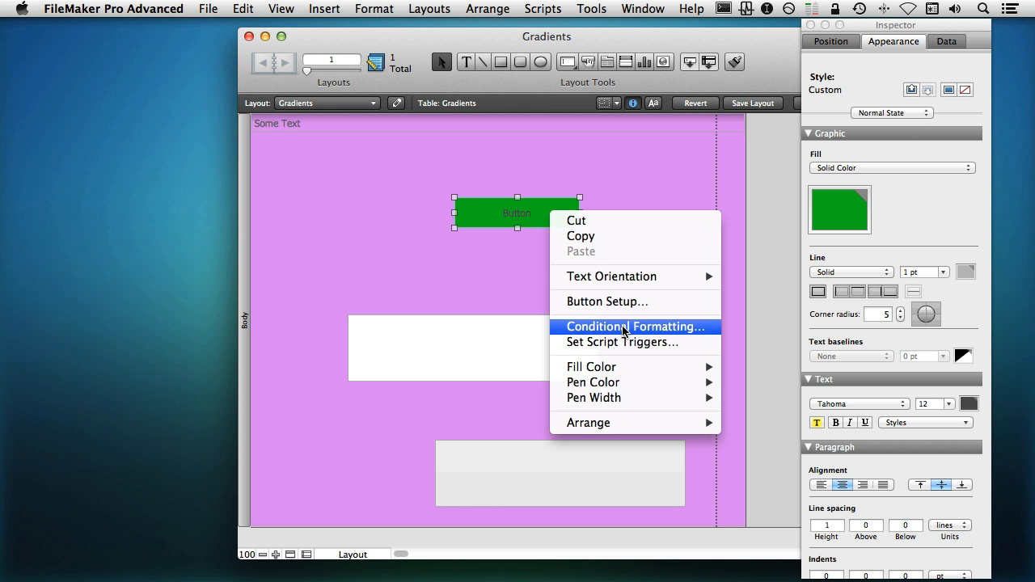
pyautogui.click(504, 267)
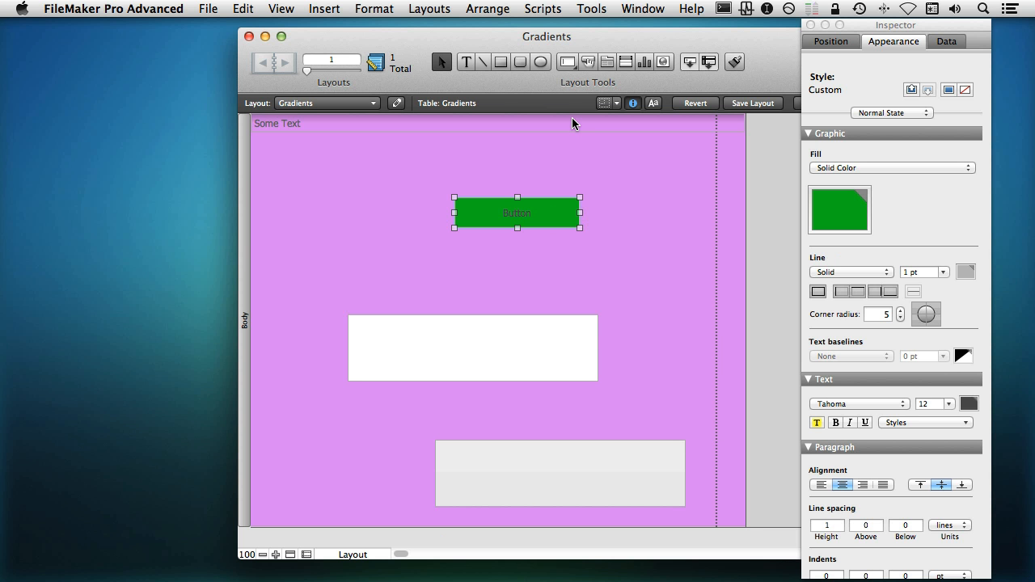
# Duplicate the gray gradient rectangle to just below the button and spread the copy's gradient stops to both ends.
pyautogui.click(548, 476)
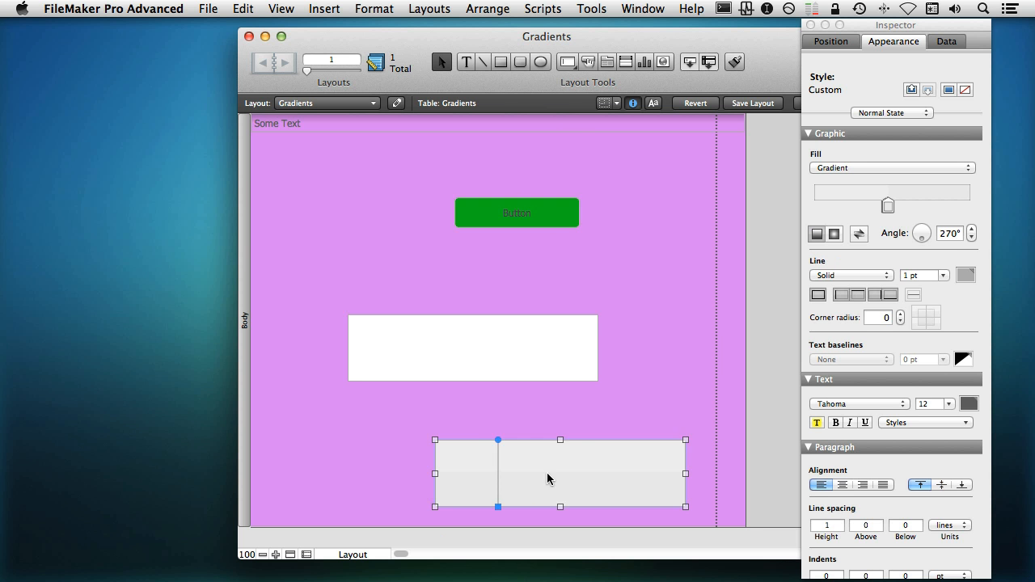
pyautogui.keyDown('alt'); pyautogui.moveTo(548, 477); pyautogui.dragTo(541, 277); pyautogui.keyUp('alt')
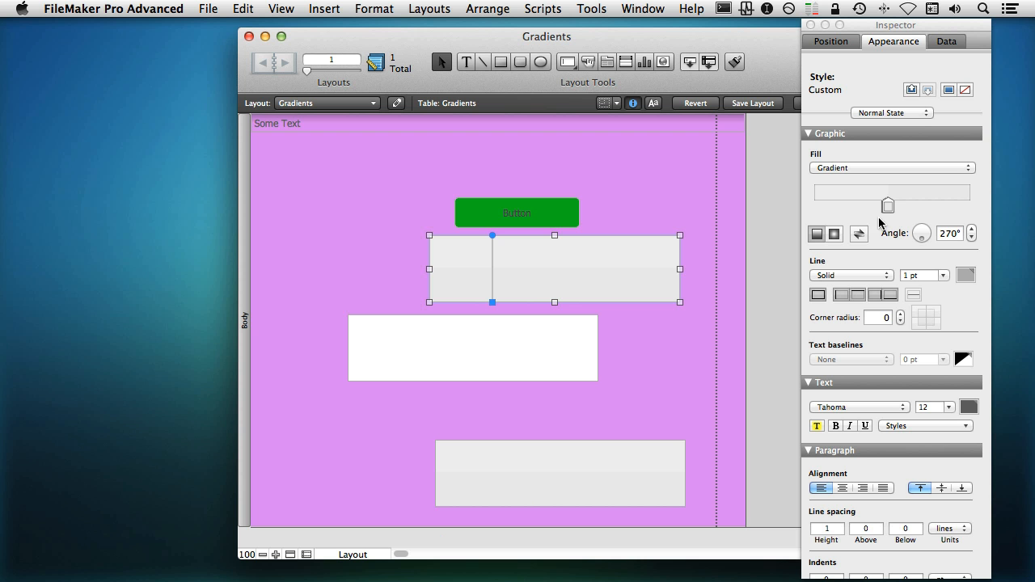
pyautogui.moveTo(898, 207); pyautogui.dragTo(974, 208)
pyautogui.moveTo(887, 206); pyautogui.dragTo(812, 207)
# Set the first gradient stop of the rectangle below the button to 100% brightness and 62% opacity.
pyautogui.click(815, 206)
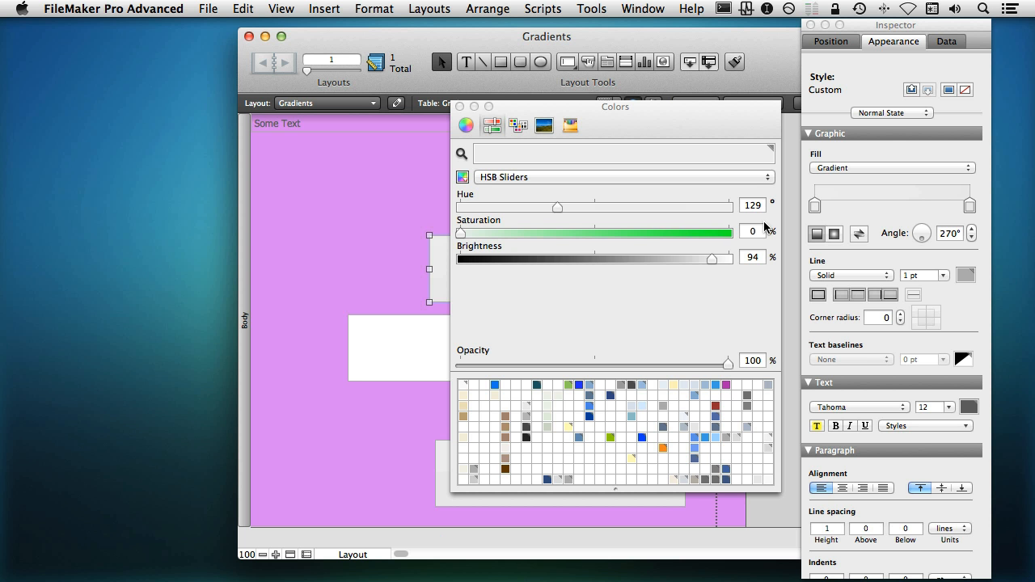
pyautogui.moveTo(709, 256); pyautogui.dragTo(729, 257)
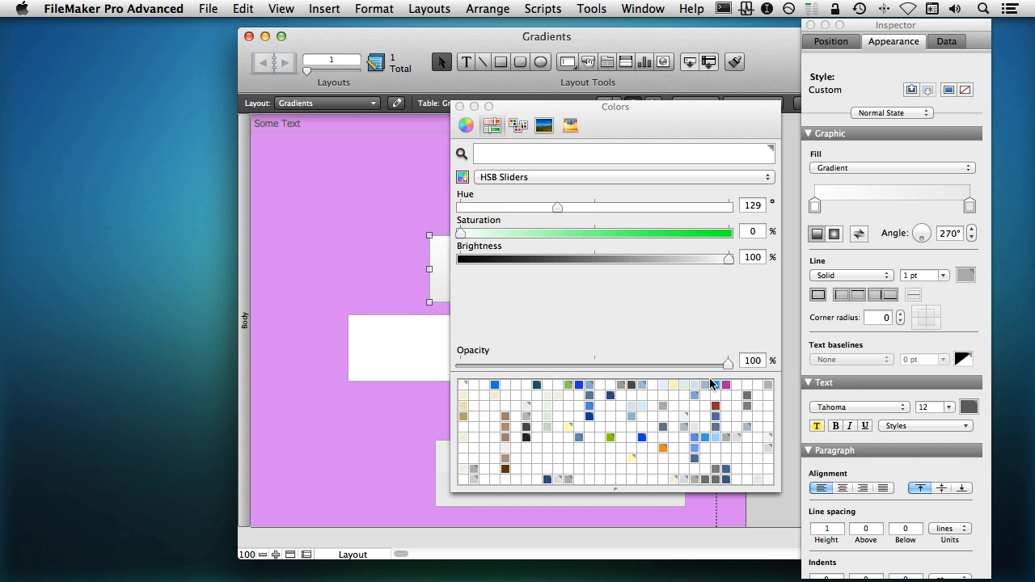
pyautogui.moveTo(730, 363); pyautogui.dragTo(637, 364)
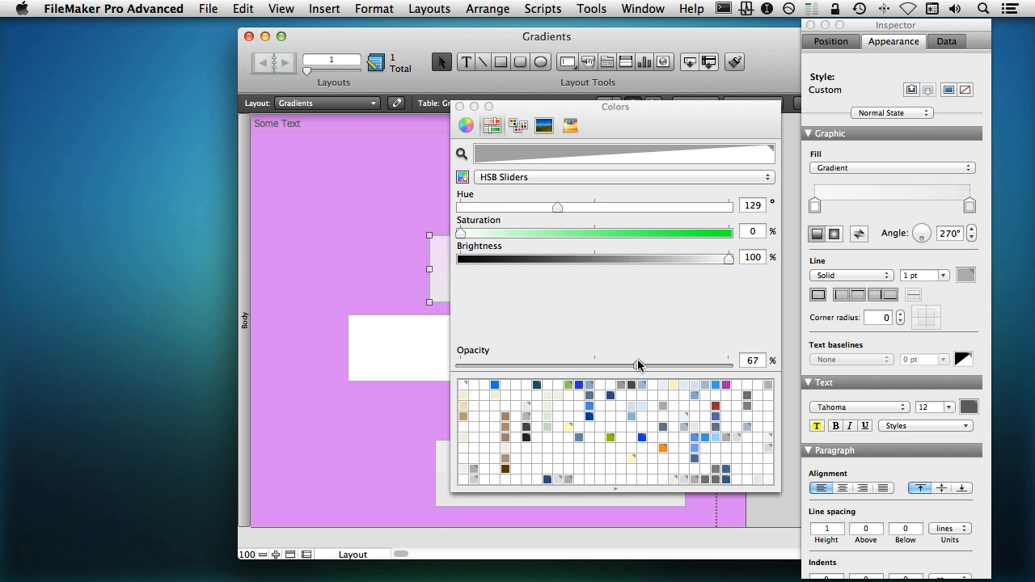
pyautogui.moveTo(638, 364)
pyautogui.mouseDown()
pyautogui.moveTo(655, 364)
pyautogui.moveTo(626, 366)
pyautogui.mouseUp()
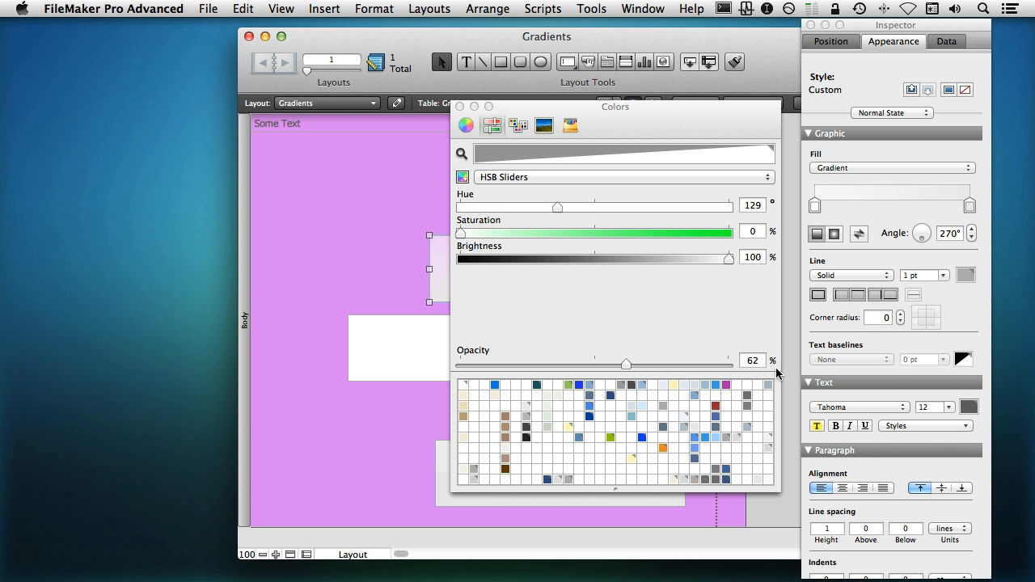
pyautogui.click(459, 106)
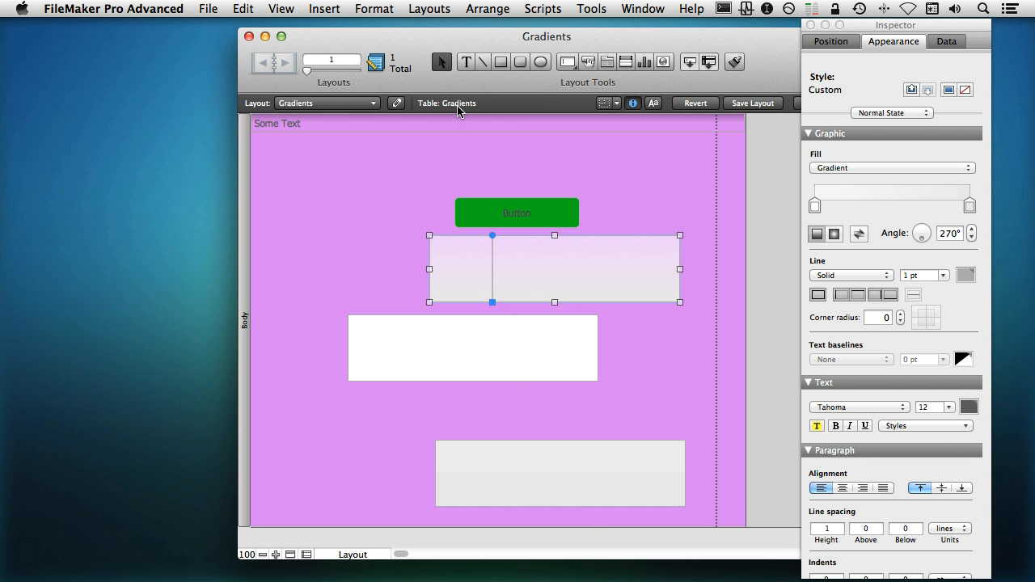
# Set the gradient's end stop to 100% brightness and 0% opacity, and close the color picker.
pyautogui.click(969, 207)
pyautogui.moveTo(708, 258); pyautogui.dragTo(743, 264)
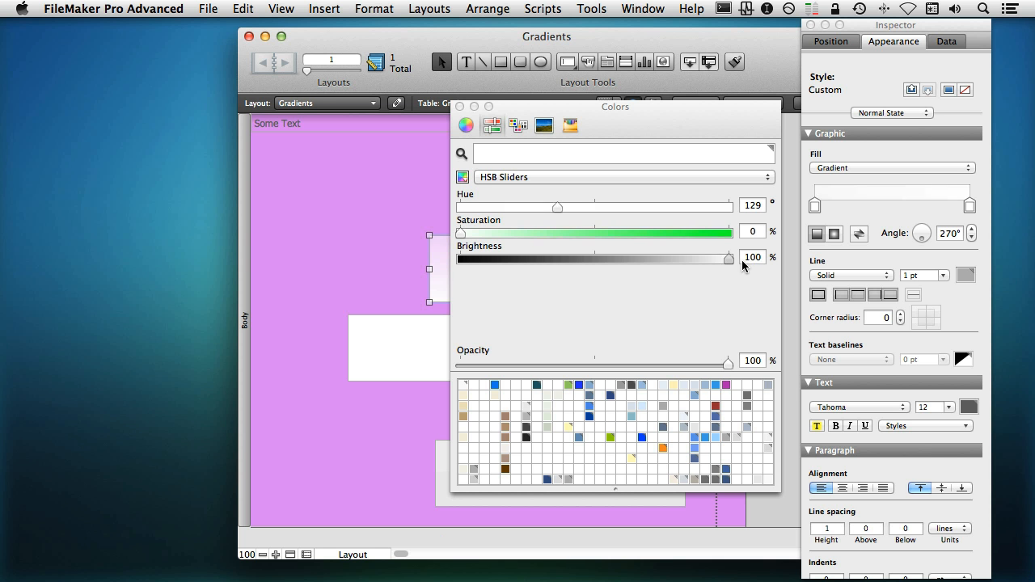
pyautogui.moveTo(728, 364); pyautogui.dragTo(418, 366)
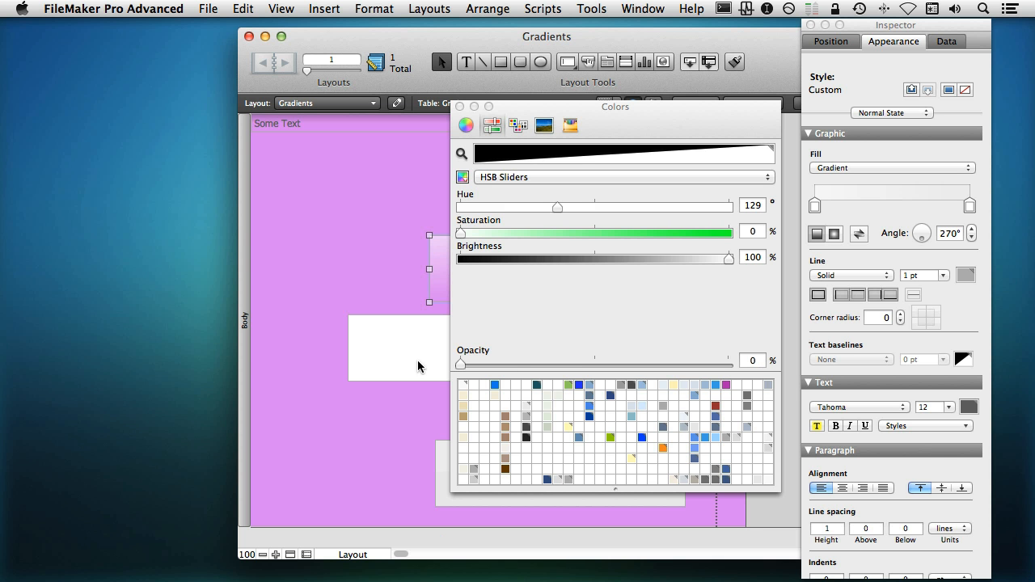
pyautogui.click(460, 106)
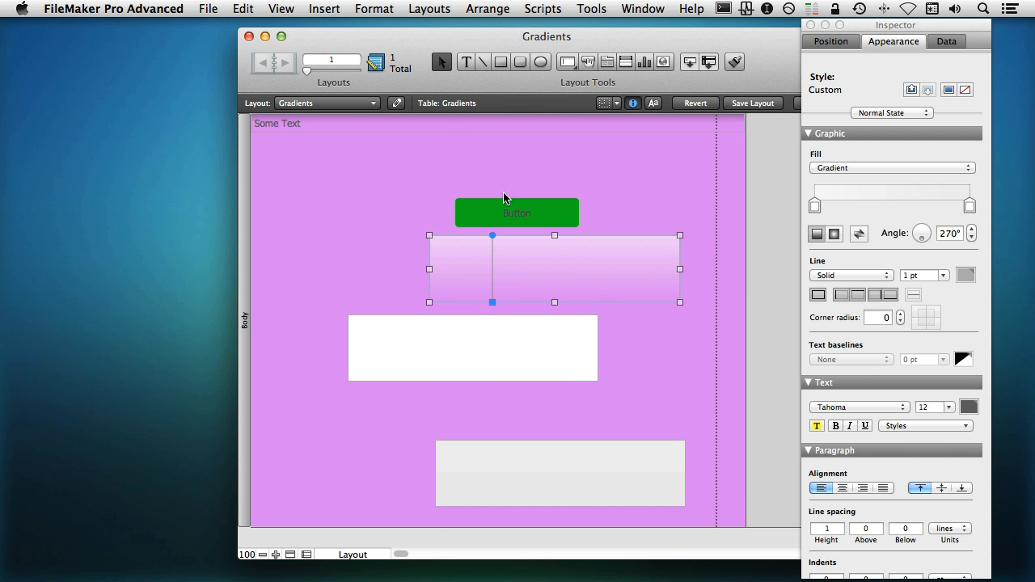
# Overlay the transparent gradient rectangle on the green button, resizing it to the button's width and height and aligning their top and left edges.
pyautogui.moveTo(564, 273); pyautogui.dragTo(602, 257)
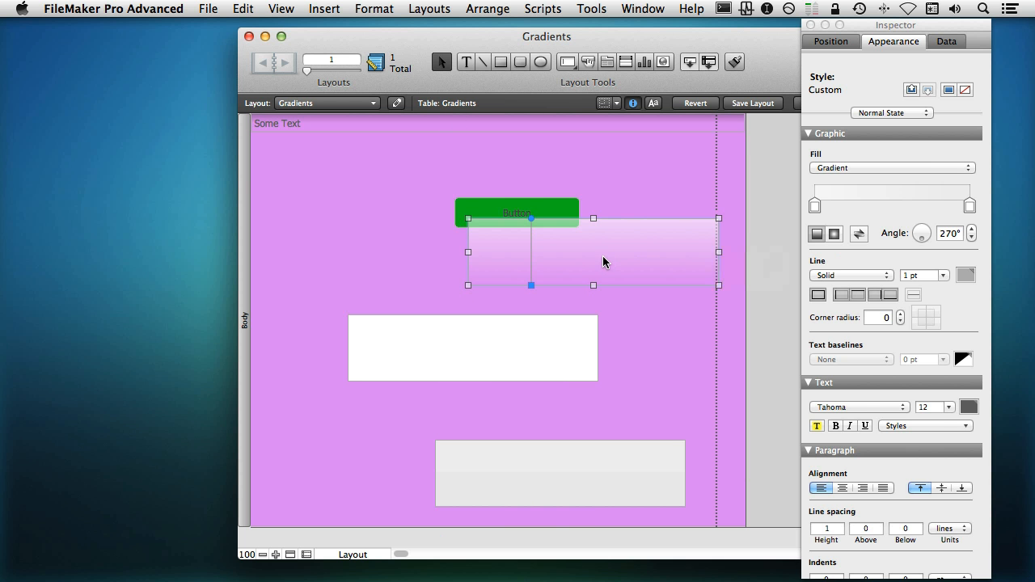
pyautogui.keyDown('shift'); pyautogui.click(557, 206); pyautogui.keyUp('shift')
pyautogui.press('super+alt+Up')
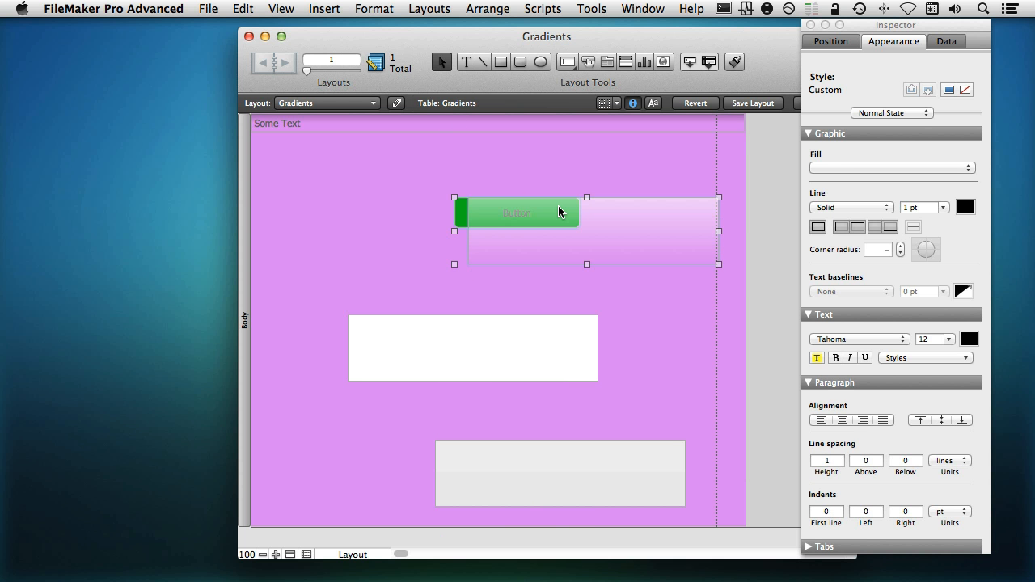
pyautogui.press('alt+shift+super+Left')
pyautogui.press('alt+shift+super+Up')
pyautogui.press('alt+super+Left')
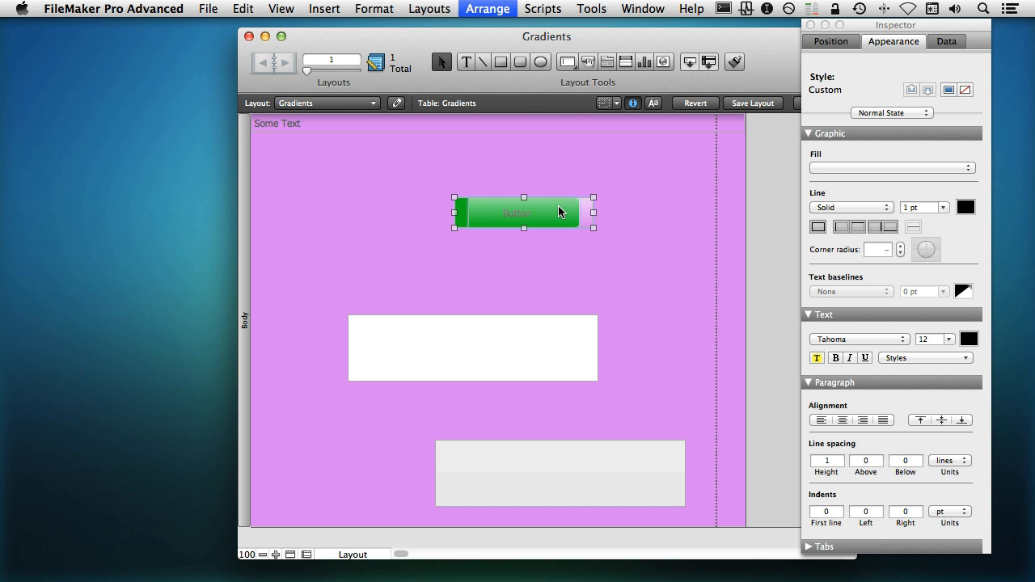
pyautogui.click(605, 220)
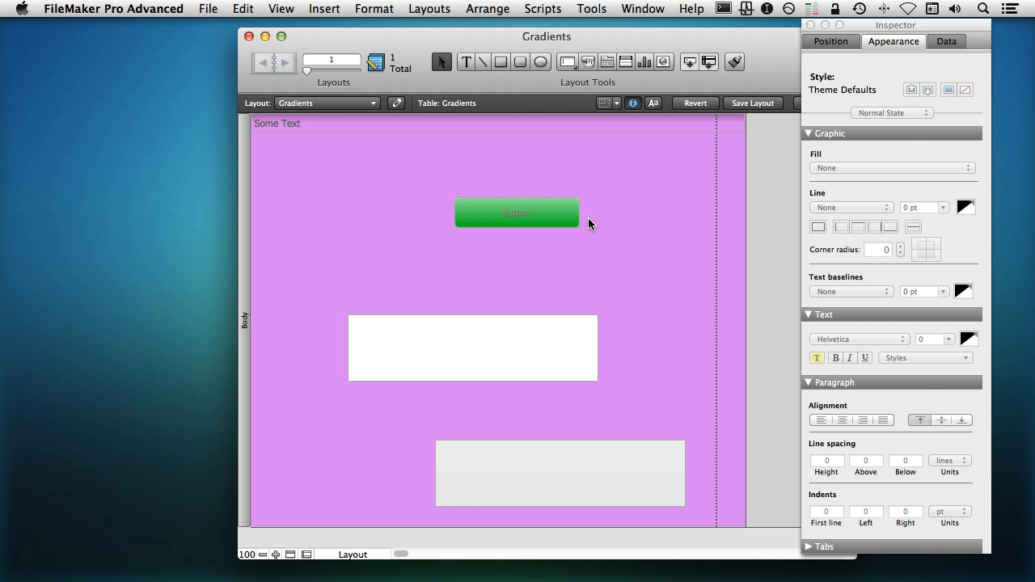
pyautogui.click(543, 213)
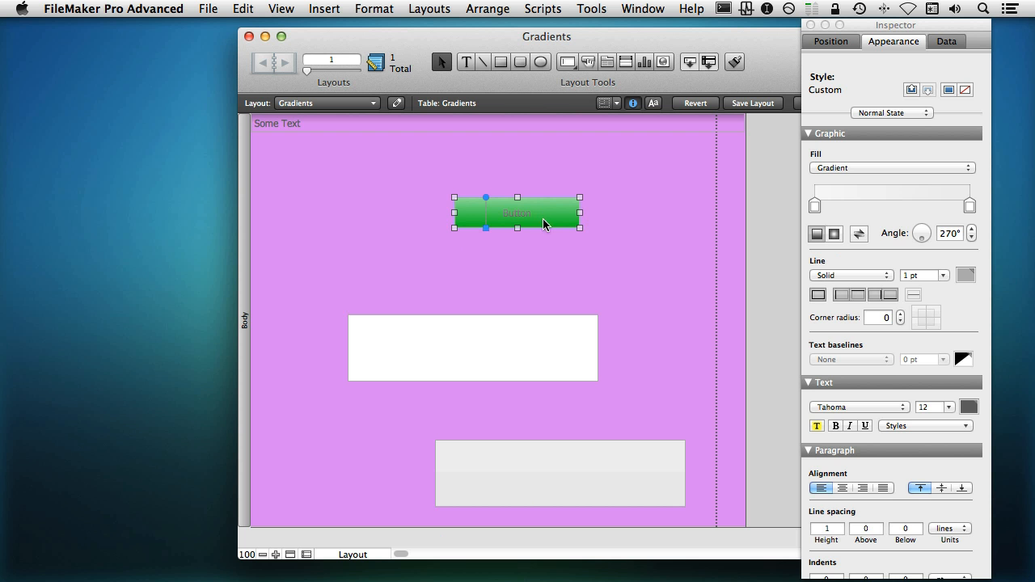
pyautogui.click(554, 240)
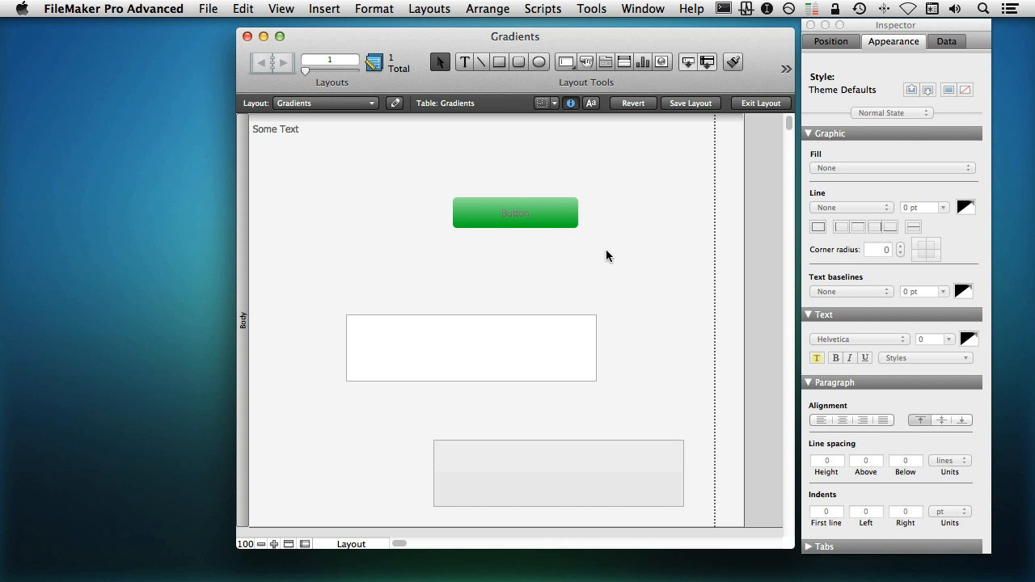
# Move the gradient overlay off the button and reset its fill by switching it to Solid Color and back to Gradient.
pyautogui.moveTo(546, 217); pyautogui.dragTo(640, 253)
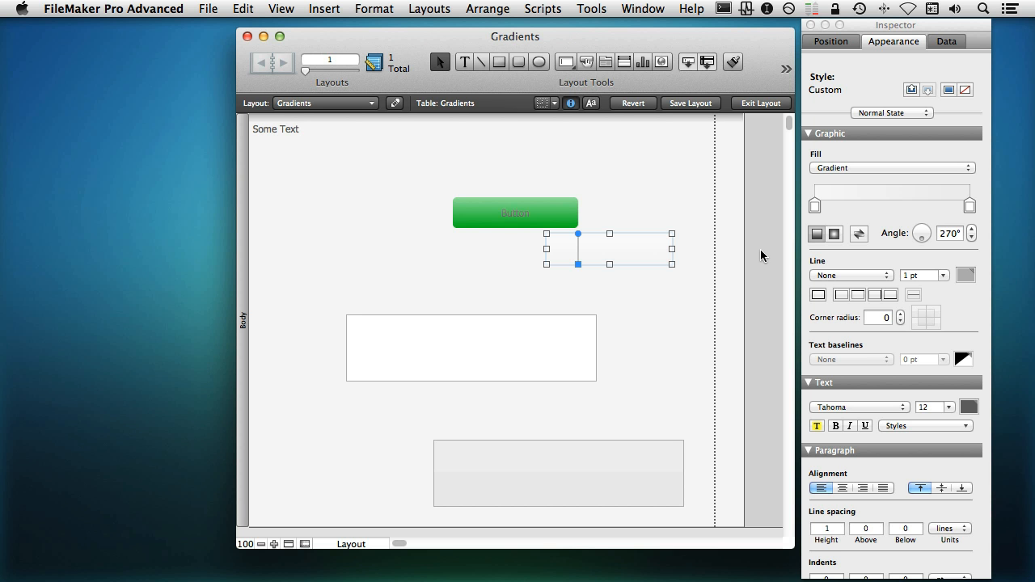
pyautogui.moveTo(625, 252); pyautogui.dragTo(659, 190)
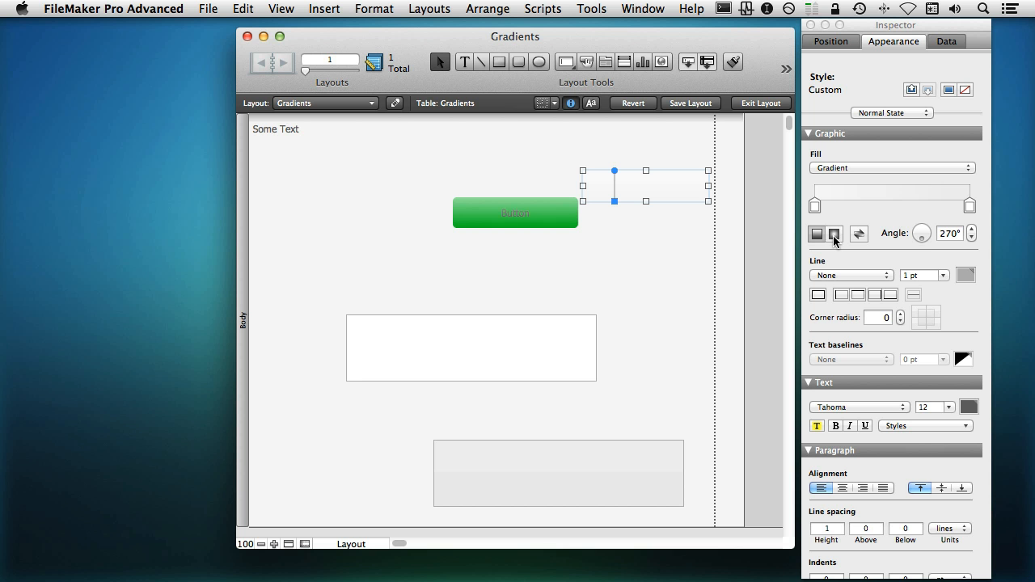
pyautogui.click(847, 166)
pyautogui.click(849, 159)
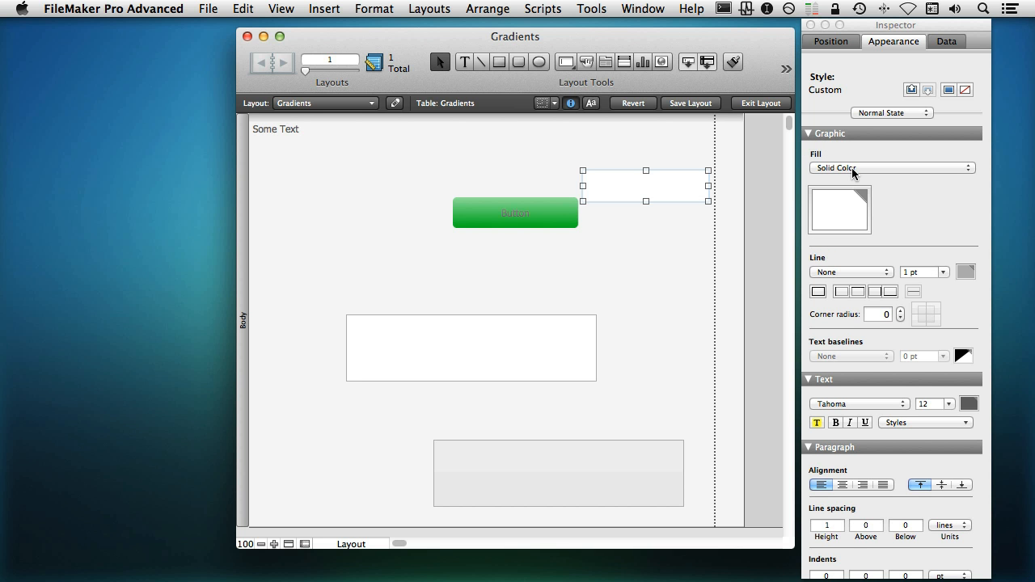
pyautogui.click(852, 166)
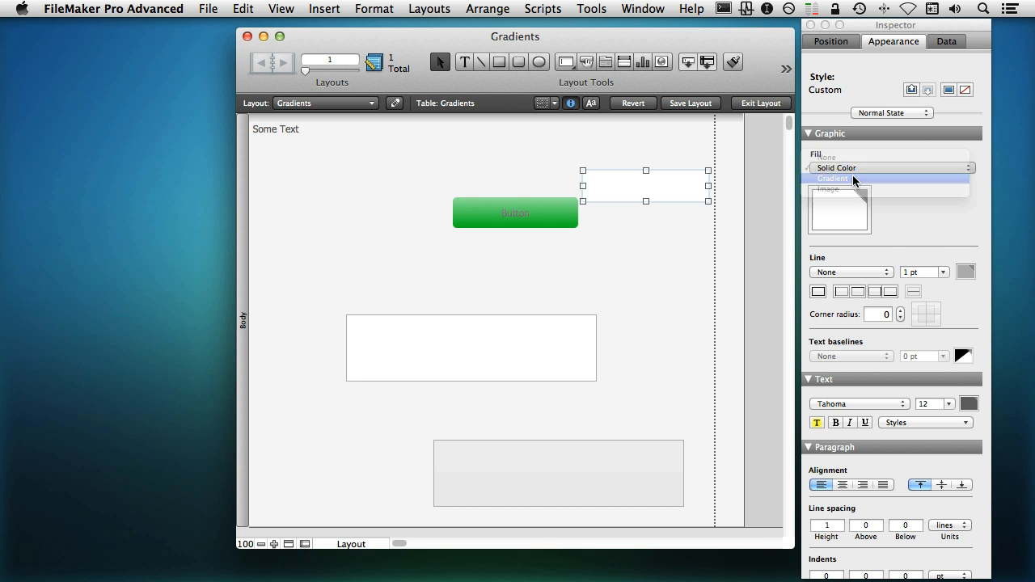
pyautogui.click(853, 178)
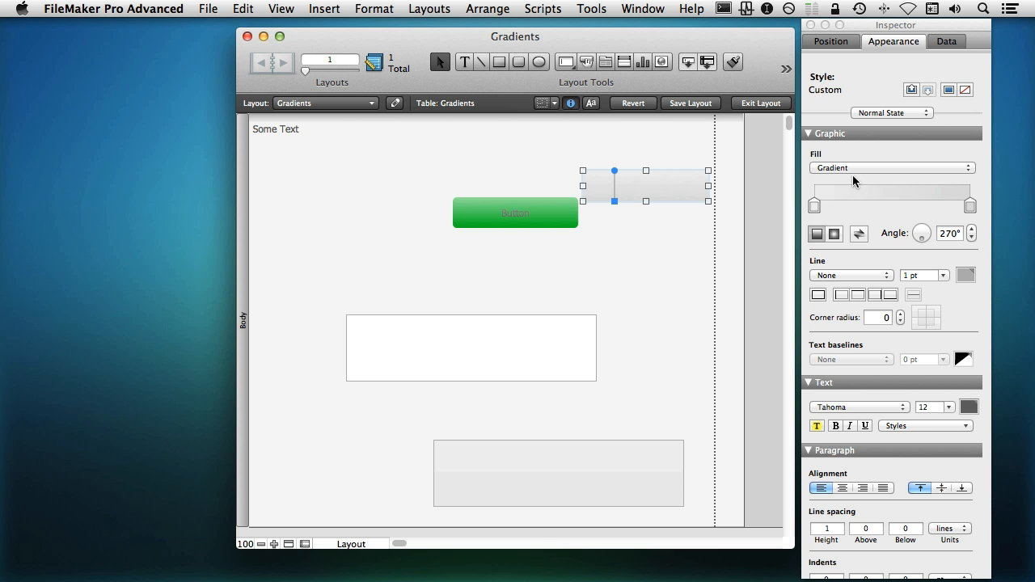
pyautogui.doubleClick(646, 190)
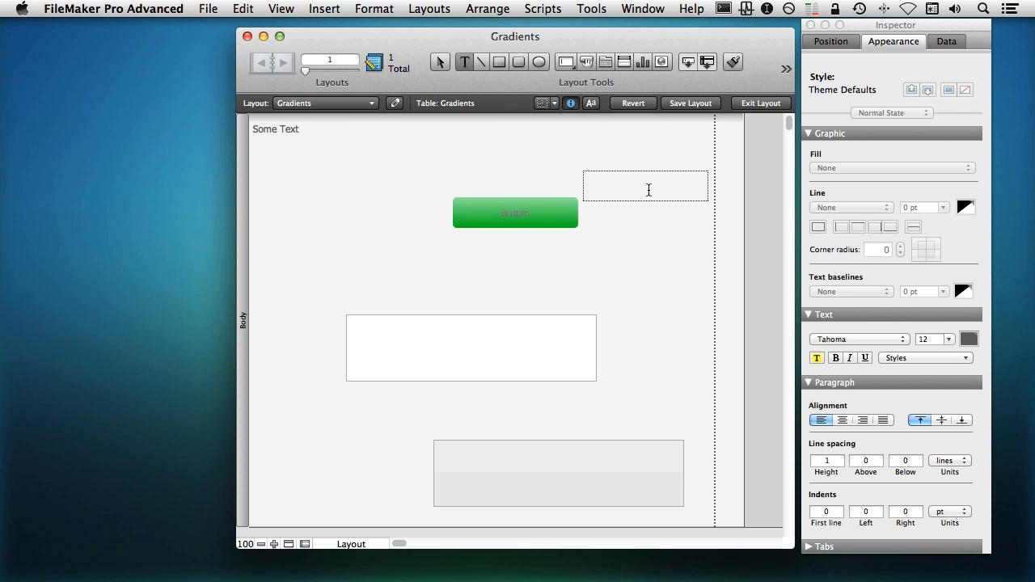
pyautogui.click(656, 244)
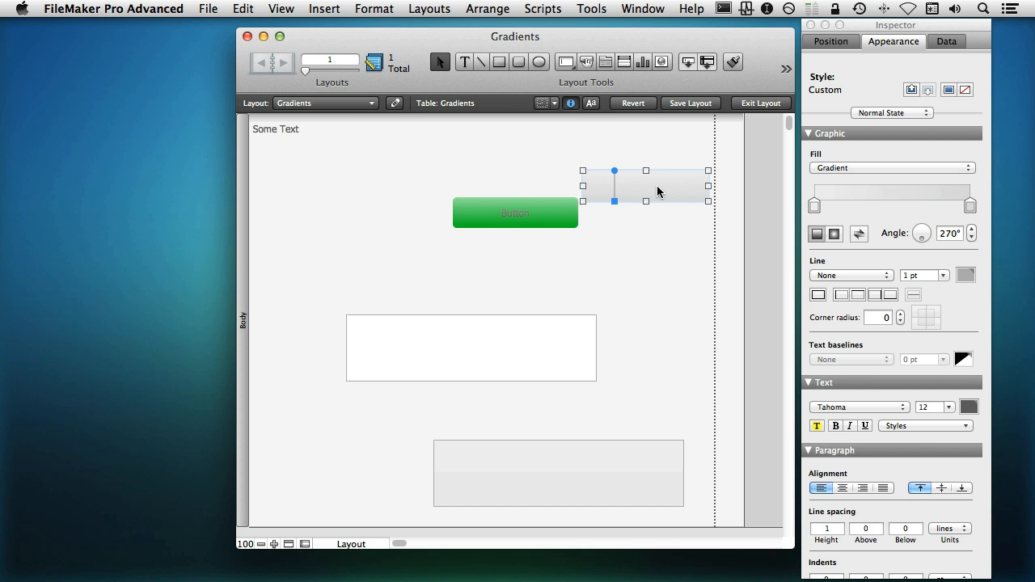
# Move the green button with its overlay to the left and place the gray gradient rectangle in the open space beside it.
pyautogui.moveTo(657, 186); pyautogui.dragTo(659, 212)
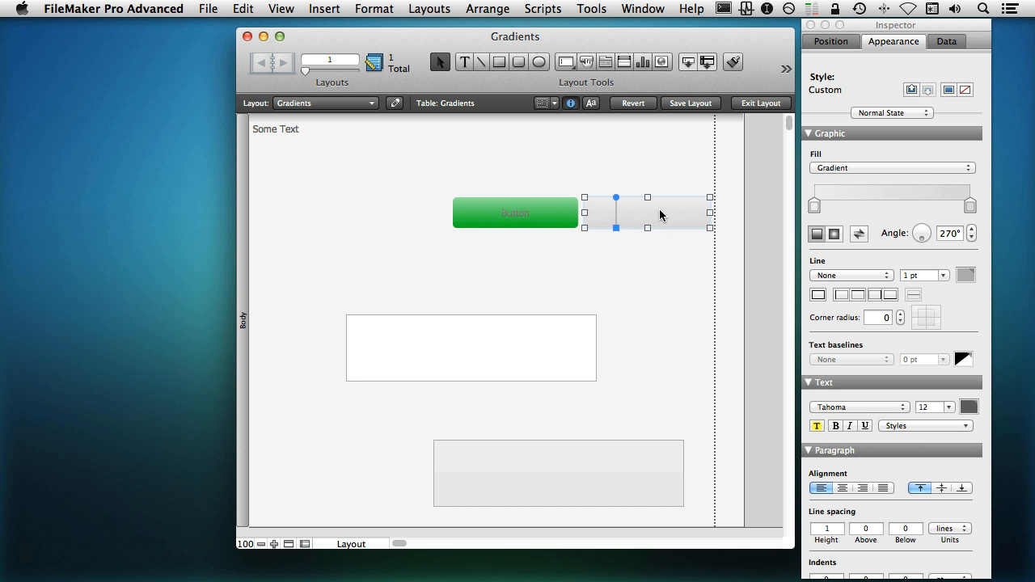
pyautogui.moveTo(589, 260); pyautogui.dragTo(416, 174)
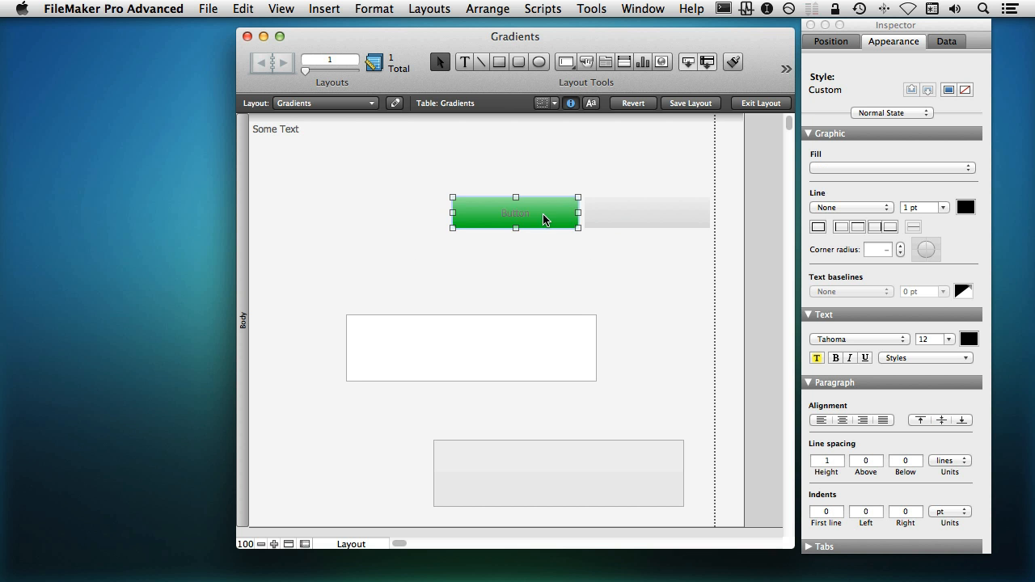
pyautogui.moveTo(544, 220); pyautogui.dragTo(369, 215)
pyautogui.moveTo(663, 220); pyautogui.dragTo(564, 206)
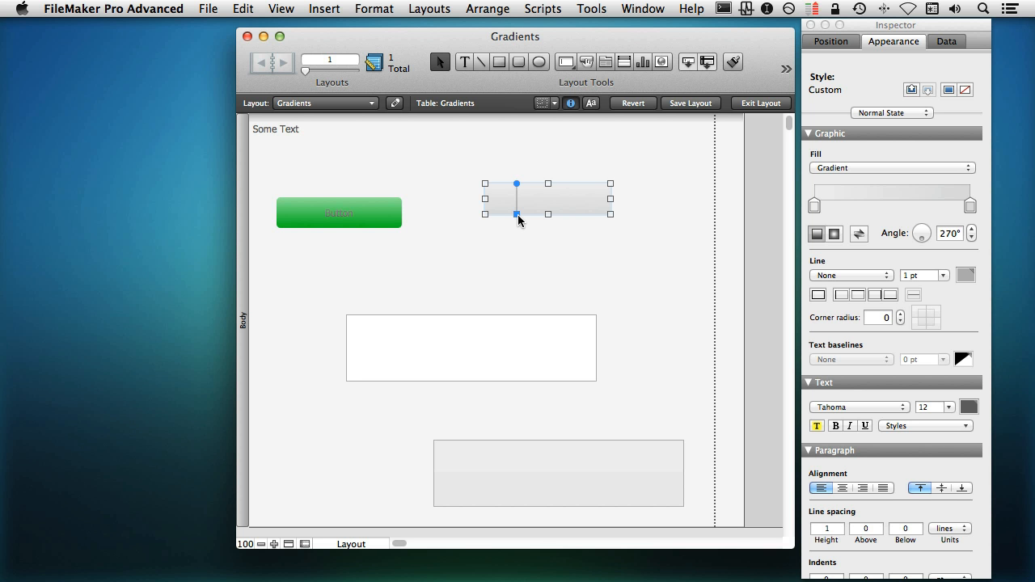
# Change the gray rectangle's gradient from linear to radial.
pyautogui.click(834, 235)
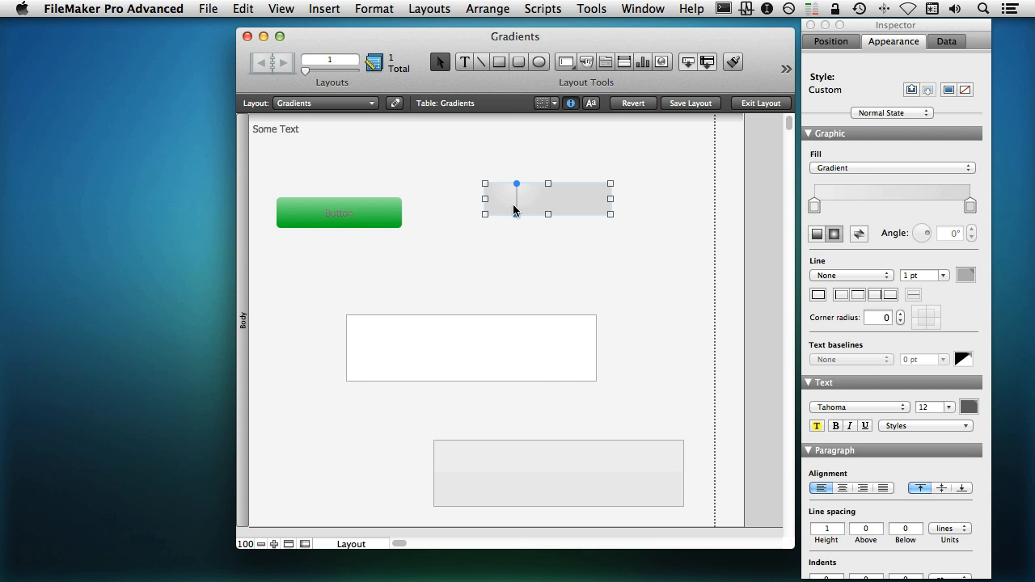
# Darken the radial gradient's end color stop to a gray with 37% brightness.
pyautogui.click(971, 204)
pyautogui.moveTo(690, 258); pyautogui.dragTo(559, 259)
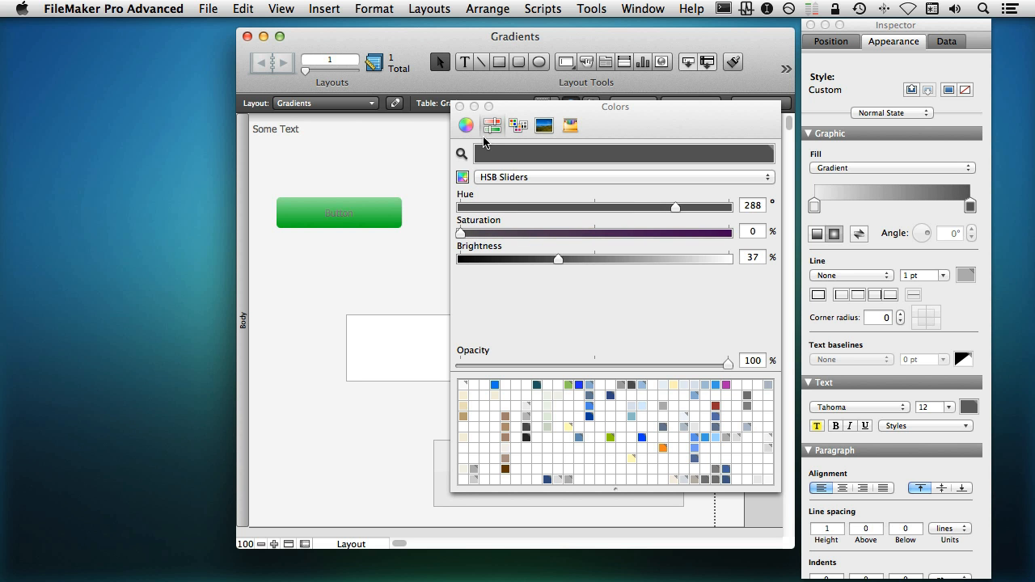
pyautogui.click(459, 106)
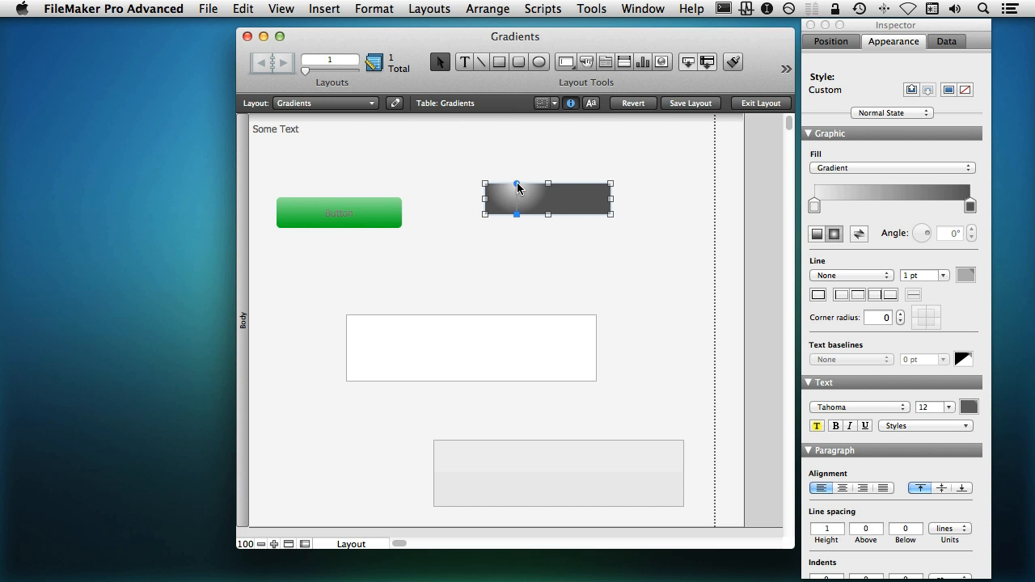
# Move the radial gradient's center to the middle of the rectangle's bottom edge and stretch its outer handle beyond the upper-left corner.
pyautogui.moveTo(517, 183)
pyautogui.mouseDown()
pyautogui.moveTo(545, 201)
pyautogui.moveTo(581, 199)
pyautogui.moveTo(516, 194)
pyautogui.mouseUp()
pyautogui.moveTo(543, 202); pyautogui.dragTo(563, 213)
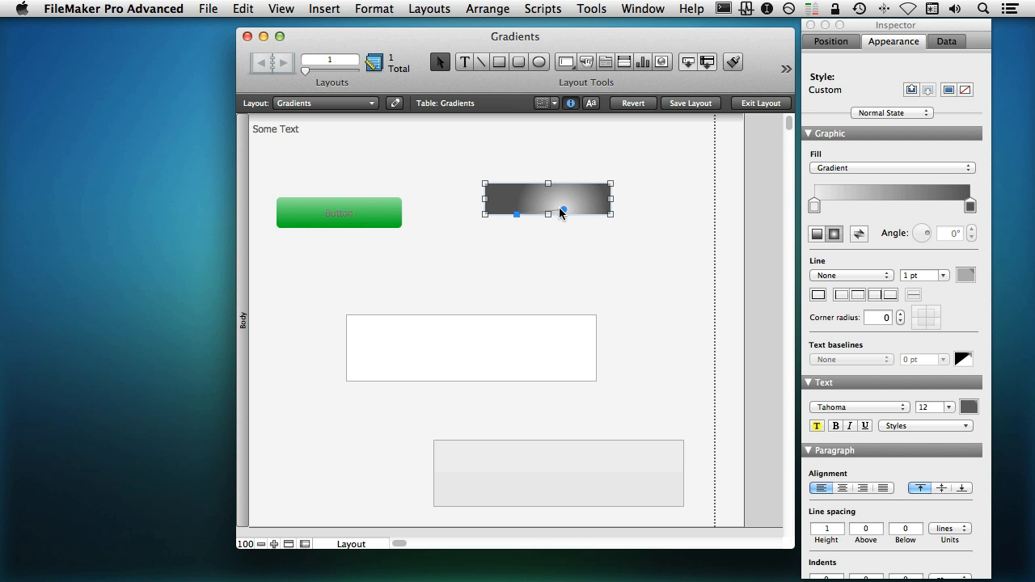
pyautogui.moveTo(563, 207); pyautogui.dragTo(547, 178)
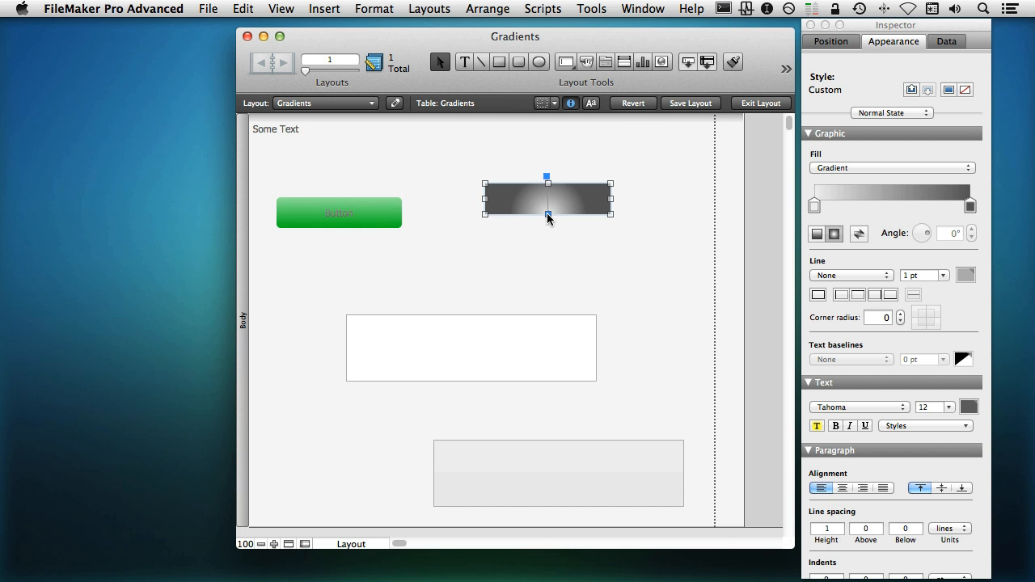
pyautogui.moveTo(547, 176)
pyautogui.mouseDown()
pyautogui.moveTo(494, 182)
pyautogui.moveTo(486, 194)
pyautogui.moveTo(424, 151)
pyautogui.moveTo(453, 159)
pyautogui.mouseUp()
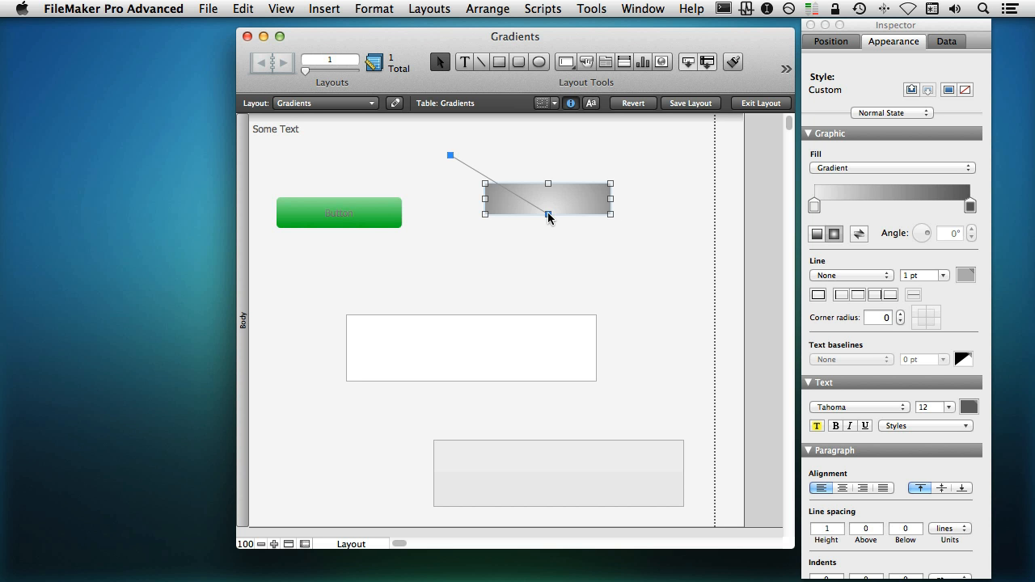
pyautogui.moveTo(547, 217)
pyautogui.mouseDown()
pyautogui.moveTo(548, 280)
pyautogui.moveTo(548, 215)
pyautogui.mouseUp()
# Darken the radial gradient's start color stop to a light gray with about 79% brightness.
pyautogui.click(815, 205)
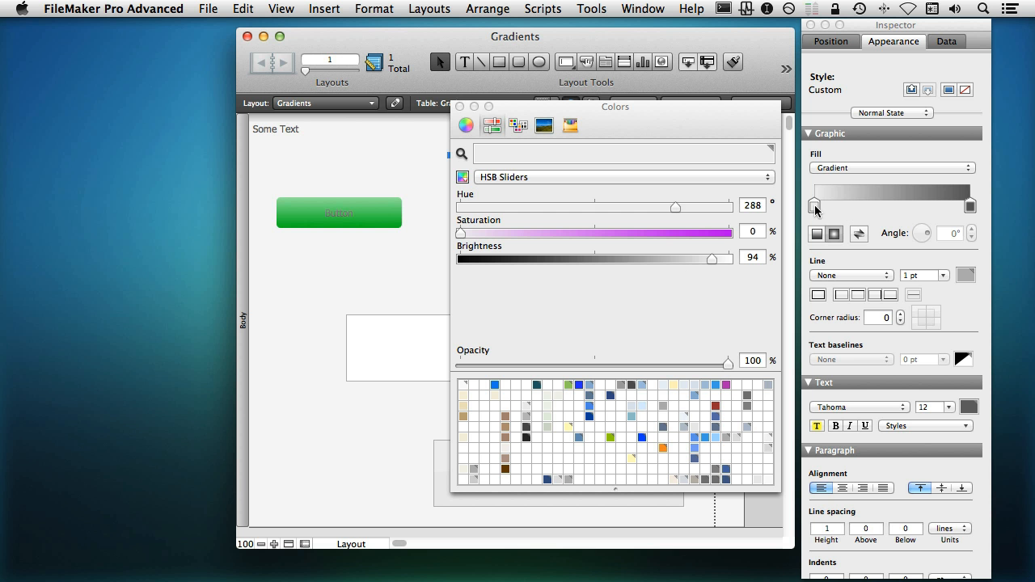
pyautogui.moveTo(704, 259); pyautogui.dragTo(668, 258)
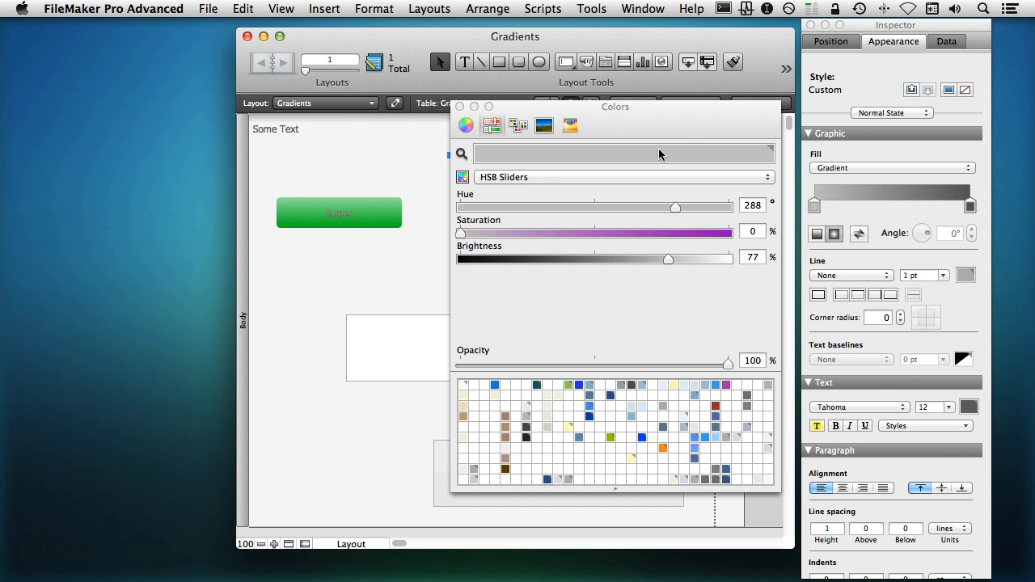
pyautogui.moveTo(668, 121); pyautogui.dragTo(292, 126)
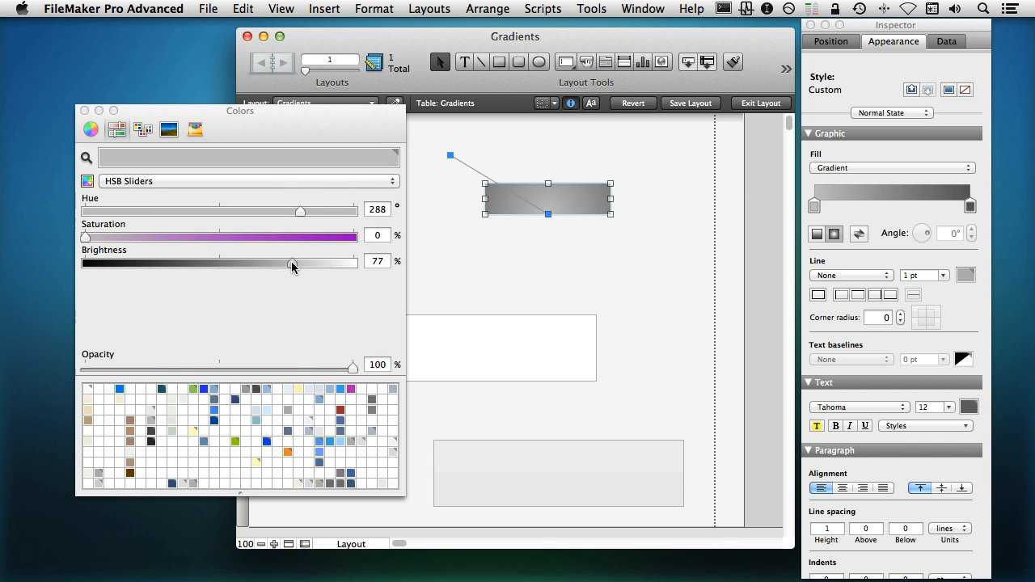
pyautogui.moveTo(291, 261)
pyautogui.mouseDown()
pyautogui.moveTo(268, 262)
pyautogui.moveTo(294, 263)
pyautogui.mouseUp()
pyautogui.click(84, 110)
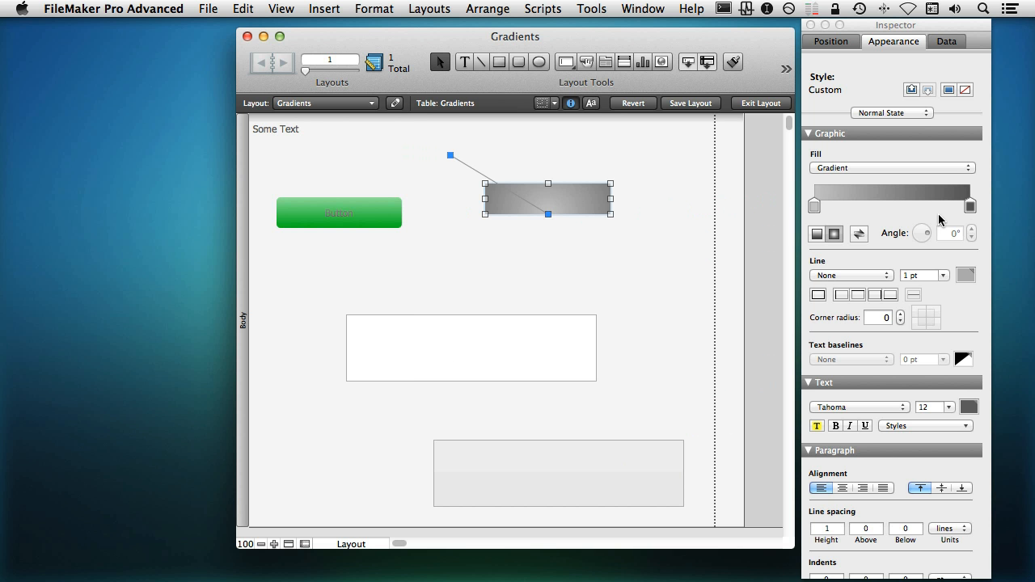
# Add a color stop midway along the gradient and match its color to the dark gray end stop.
pyautogui.click(889, 204)
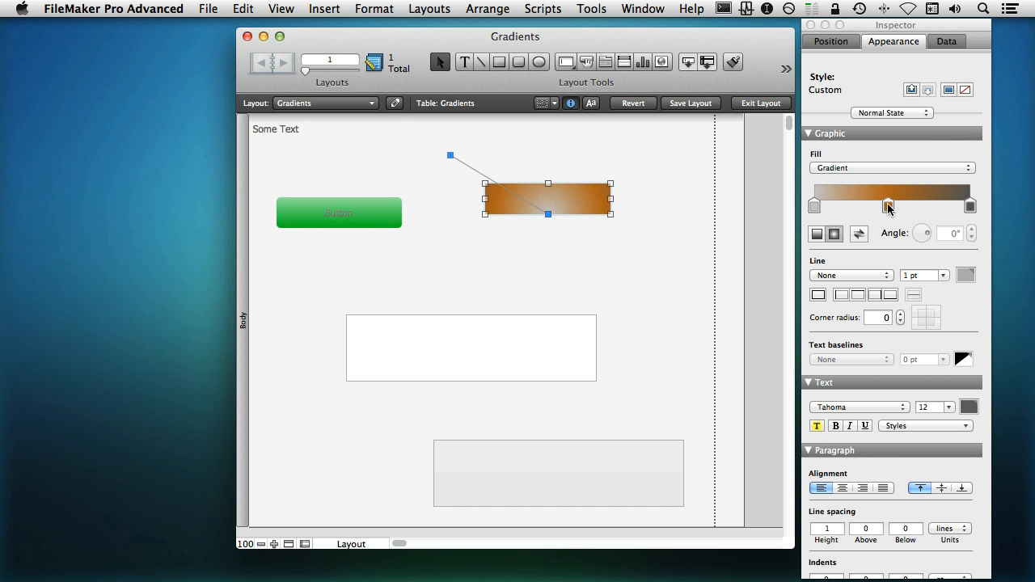
pyautogui.click(889, 209)
pyautogui.click(87, 157)
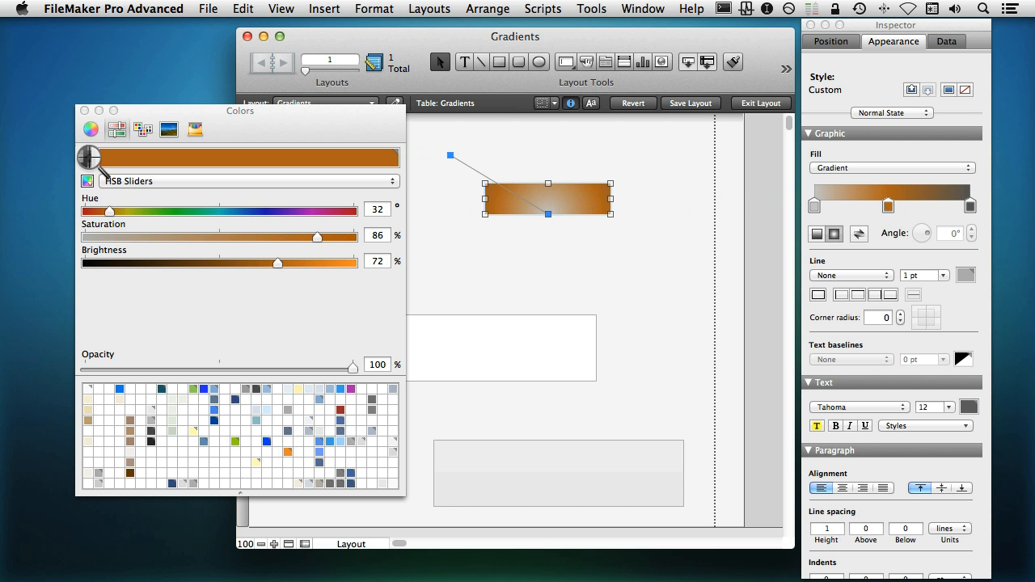
pyautogui.click(970, 206)
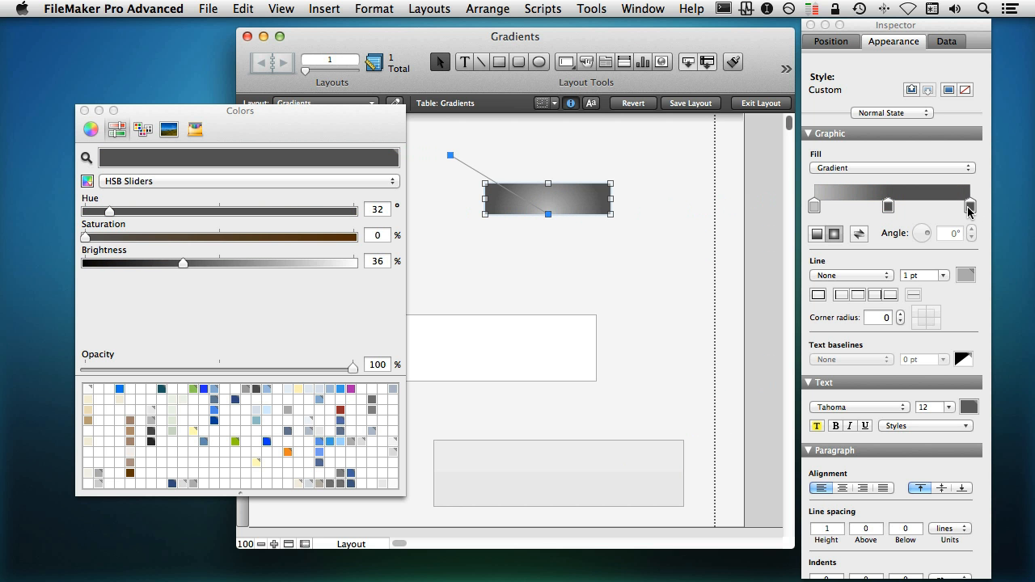
# Add another color stop just before the middle one and match its color to the light gray start stop.
pyautogui.click(870, 205)
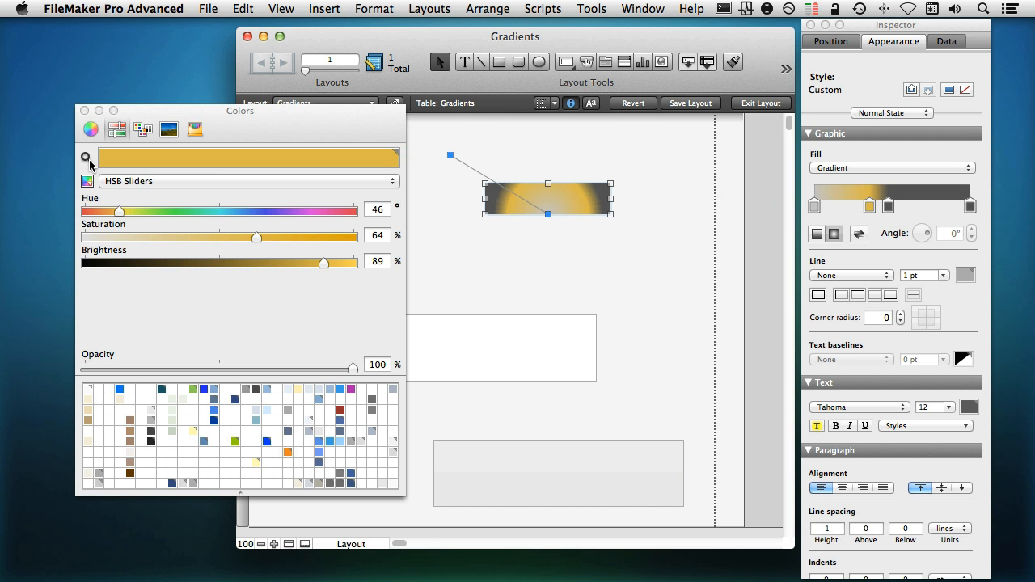
pyautogui.click(86, 158)
pyautogui.click(815, 205)
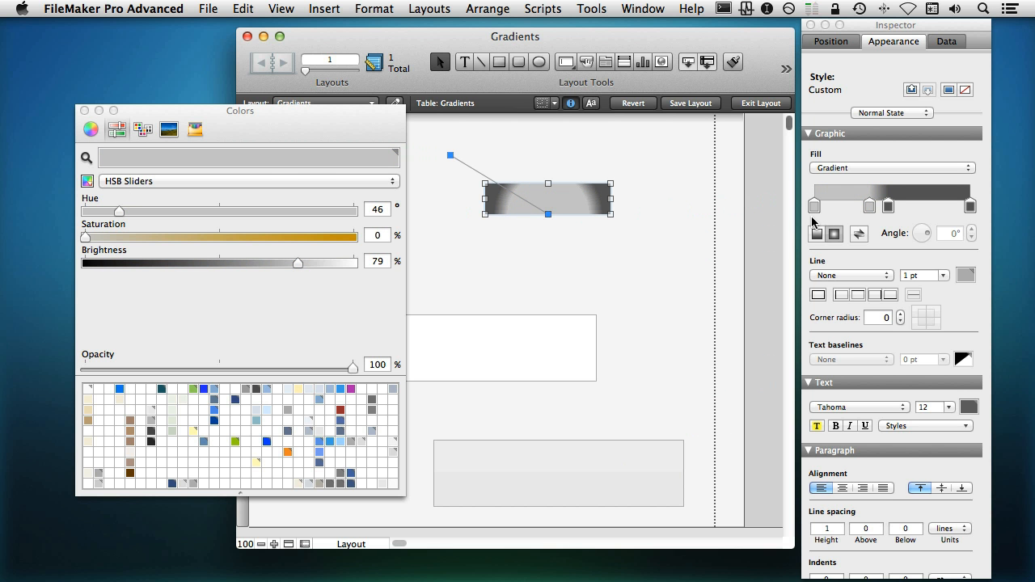
pyautogui.click(84, 110)
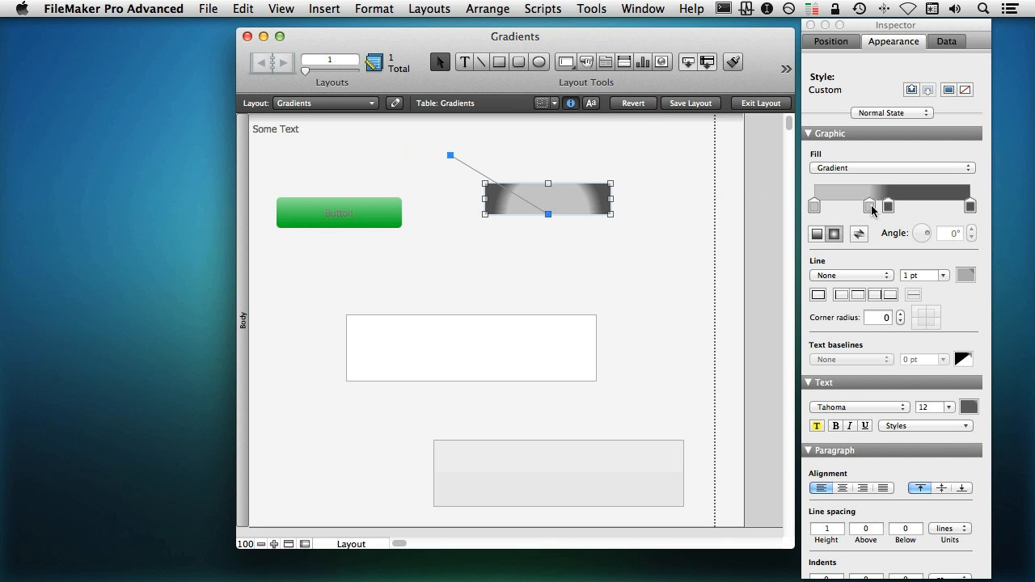
# Shrink the radial gradient into a small half circle inside the rectangle and set the inner light stop just before the dark one for a crisp edge.
pyautogui.moveTo(872, 209); pyautogui.dragTo(888, 212)
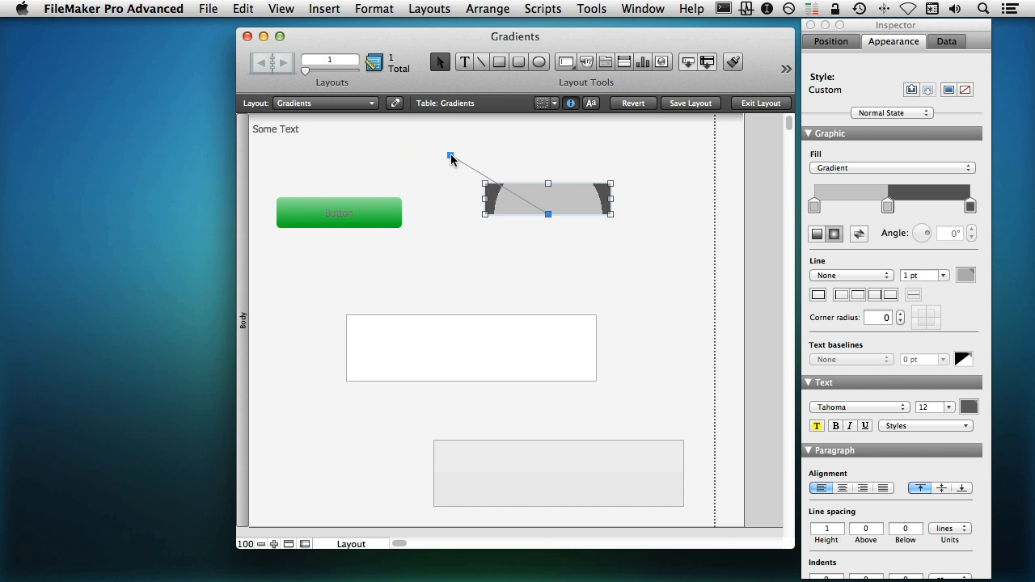
pyautogui.moveTo(451, 156); pyautogui.dragTo(508, 189)
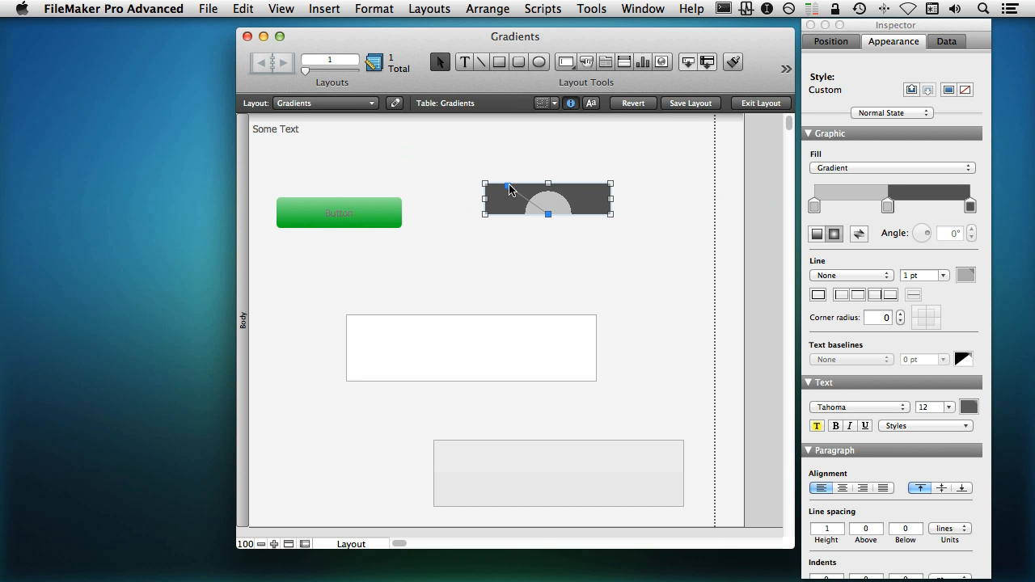
pyautogui.moveTo(887, 207); pyautogui.dragTo(879, 208)
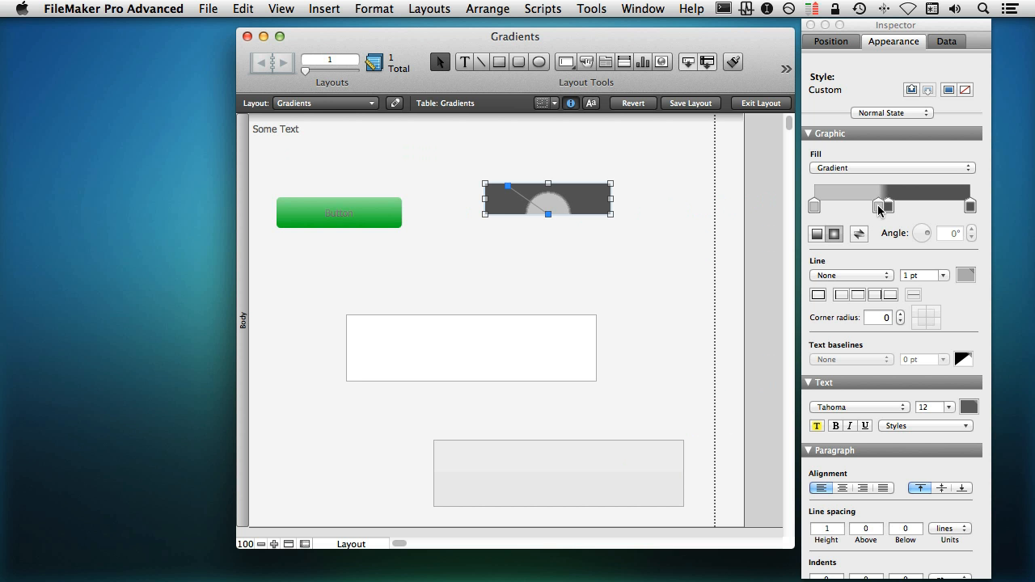
pyautogui.click(581, 233)
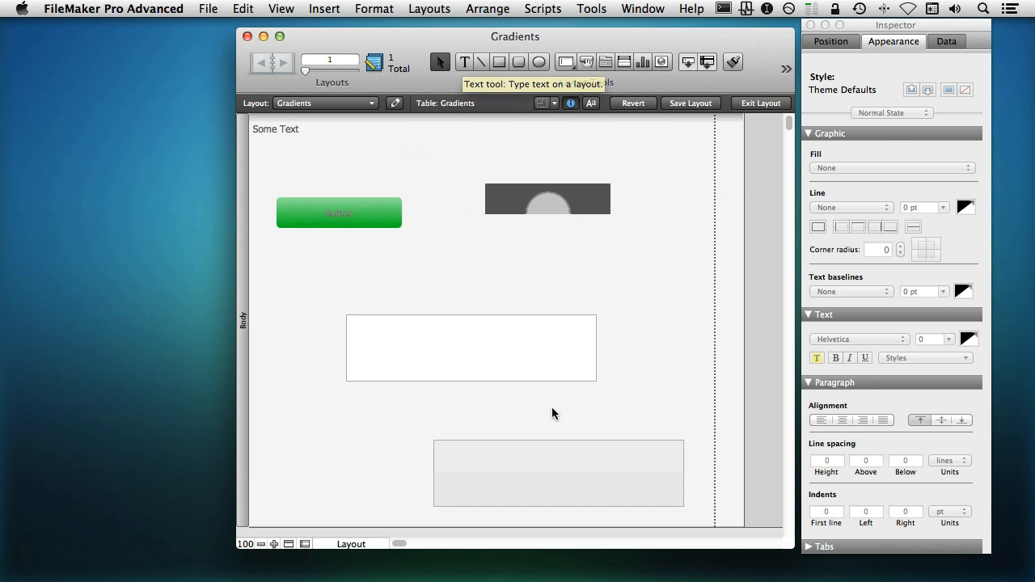
pyautogui.click(495, 344)
pyautogui.doubleClick(497, 353)
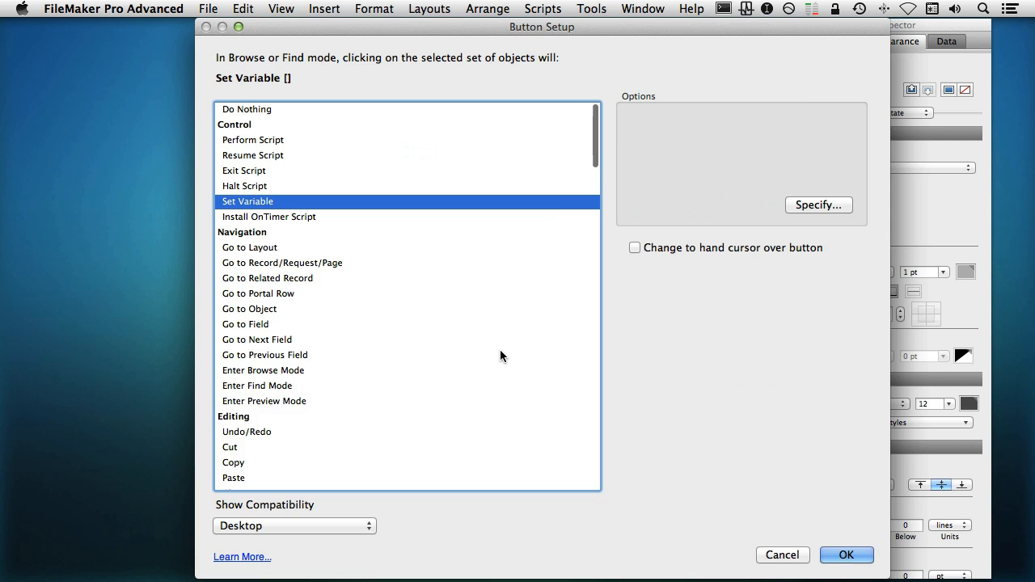
pyautogui.press('Escape')
# Duplicate the white rectangle into the space below the radial gradient and shrink the copy to about 155 by 67 pt.
pyautogui.moveTo(495, 354); pyautogui.dragTo(576, 279)
pyautogui.moveTo(664, 288); pyautogui.dragTo(543, 273)
pyautogui.moveTo(497, 249); pyautogui.dragTo(612, 272)
# Set the copied white rectangle's width and height to 20 pt.
pyautogui.click(830, 41)
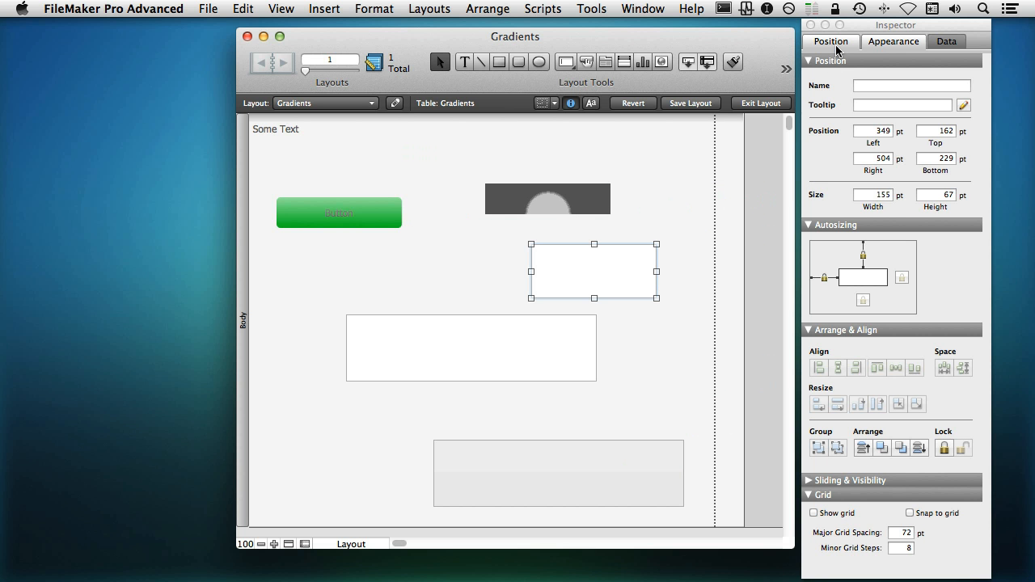
pyautogui.click(876, 195)
pyautogui.doubleClick(877, 194)
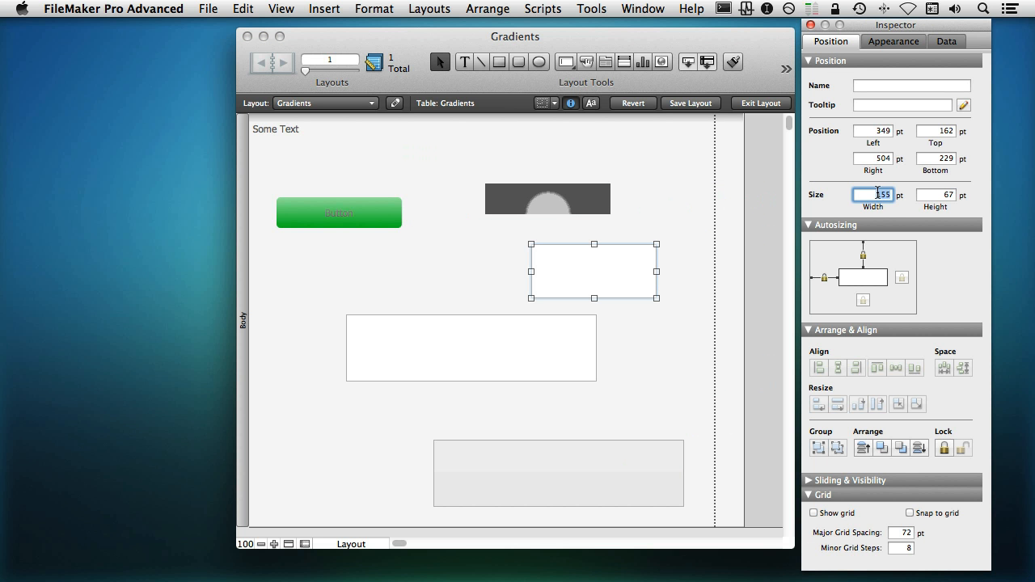
pyautogui.write('20')
pyautogui.press('Tab')
pyautogui.write('20')
pyautogui.press('Tab')
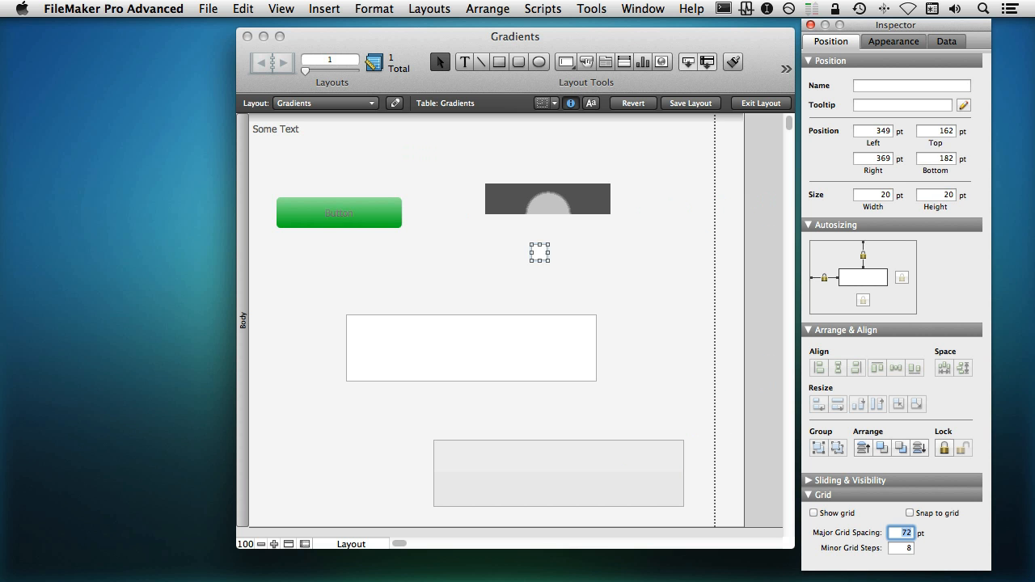
pyautogui.click(559, 264)
# Round the small white square into a circle with a corner radius of 10.
pyautogui.click(542, 259)
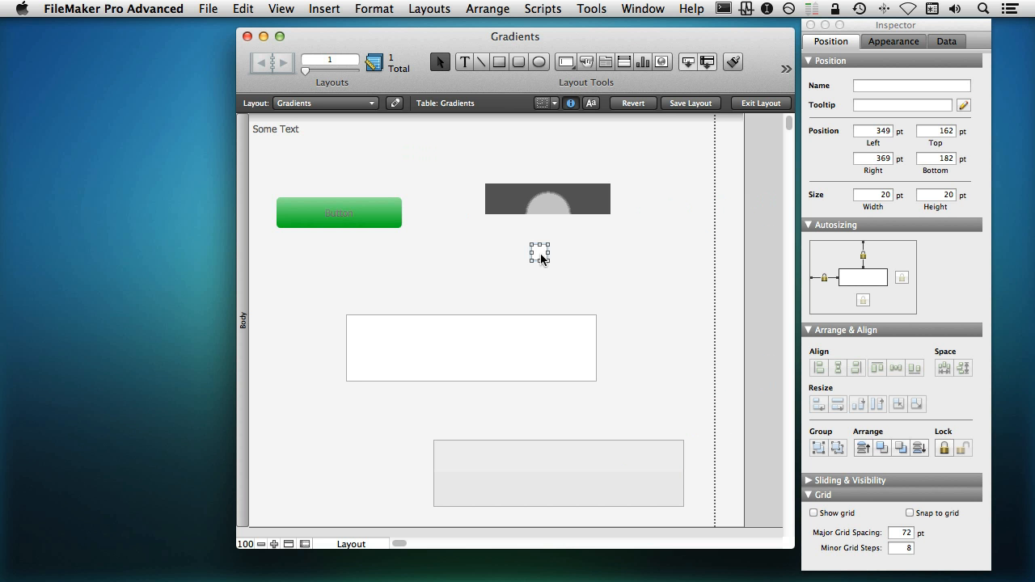
pyautogui.click(892, 42)
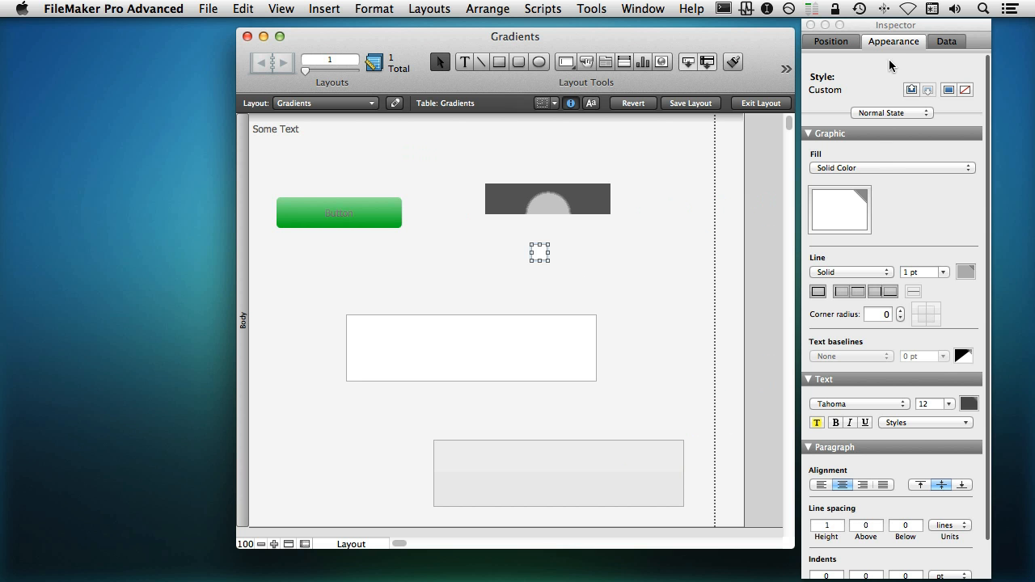
pyautogui.click(890, 315)
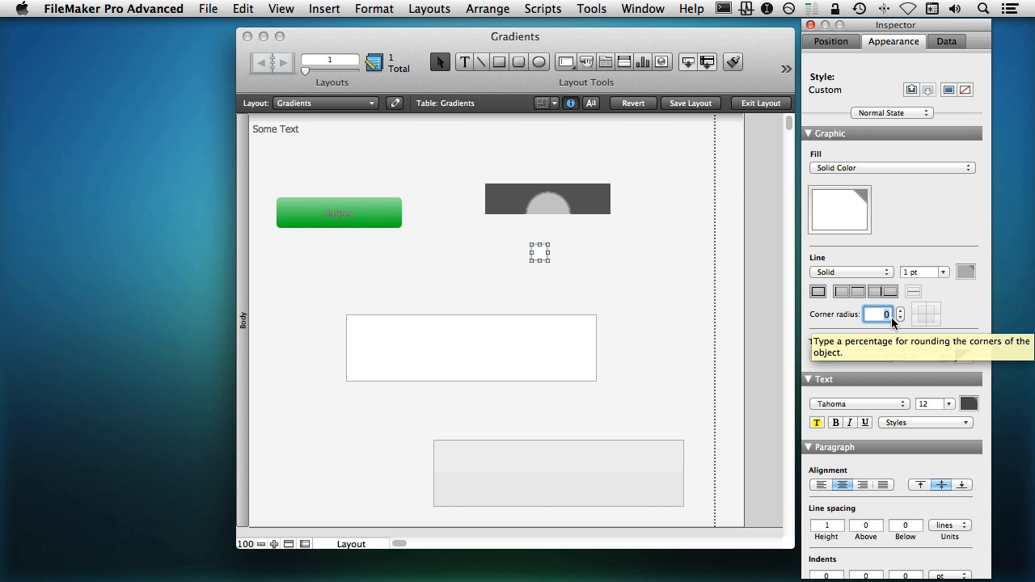
pyautogui.write('10')
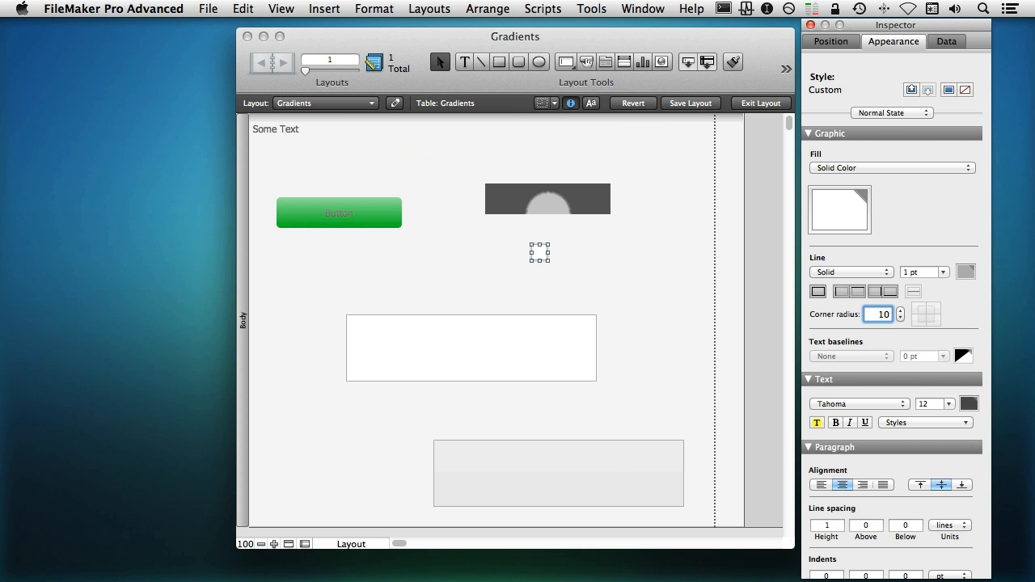
pyautogui.press('Tab')
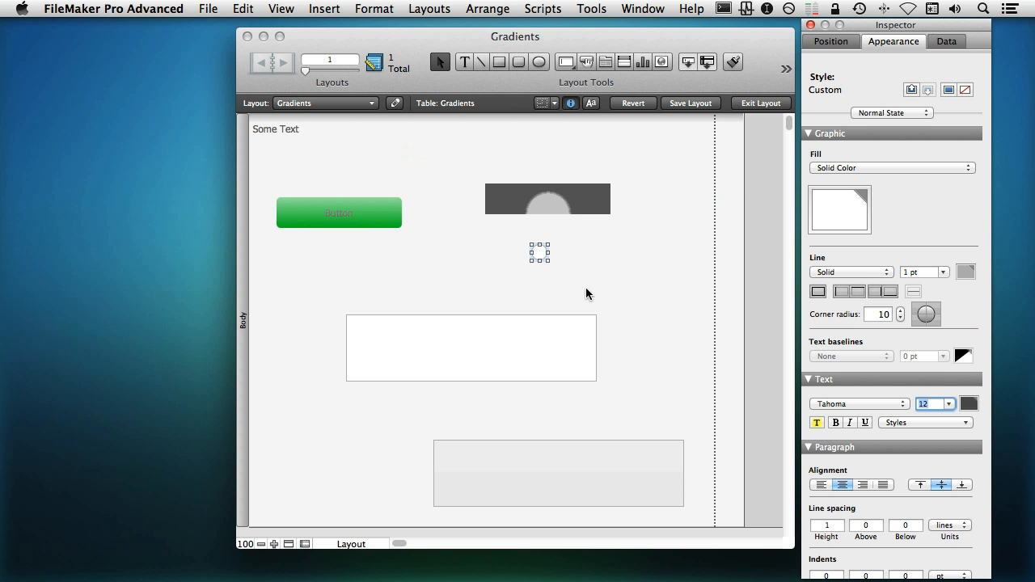
pyautogui.click(548, 264)
# Enter a "+" sign as the label inside the small white circle.
pyautogui.click(540, 255)
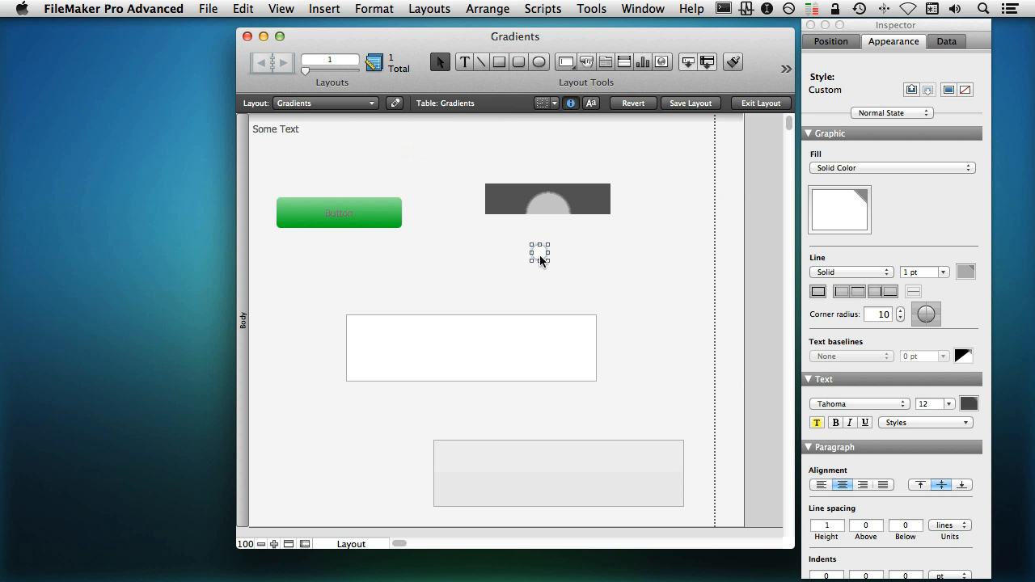
pyautogui.press('t')
pyautogui.click(539, 254)
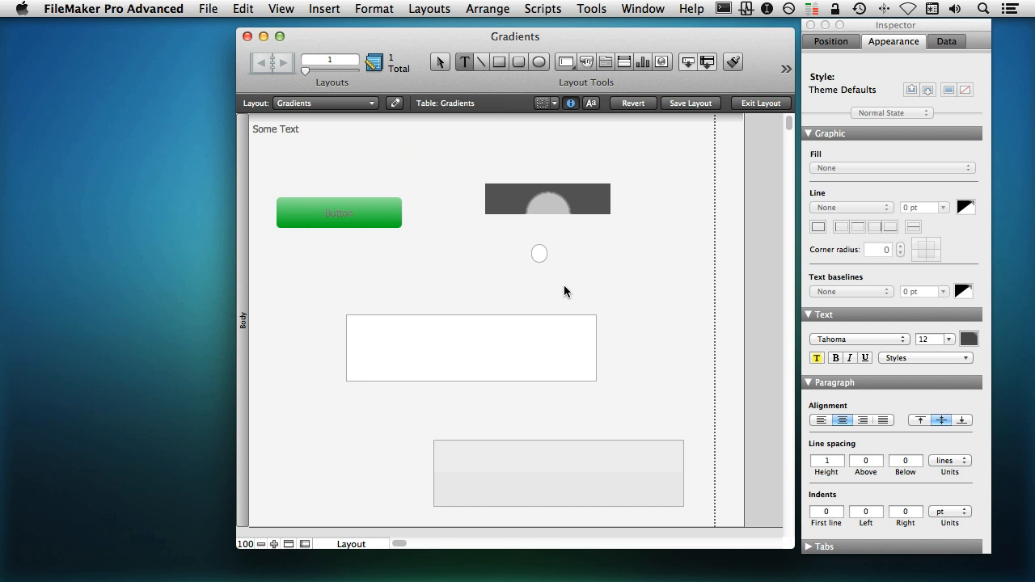
pyautogui.press('Escape')
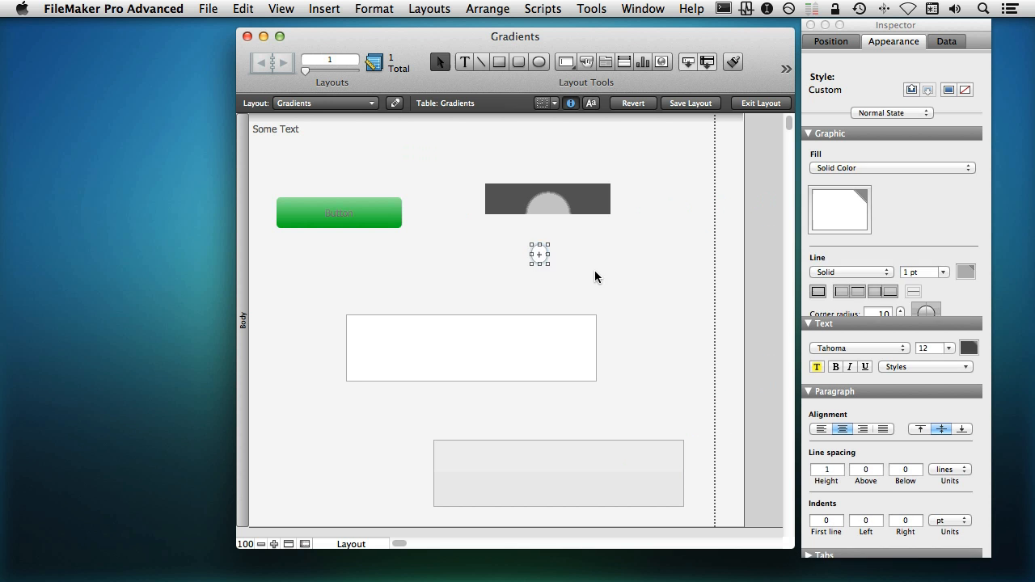
# Set the labeled circle's height back to 20 pt and keep the circle selected.
pyautogui.click(829, 42)
pyautogui.click(947, 194)
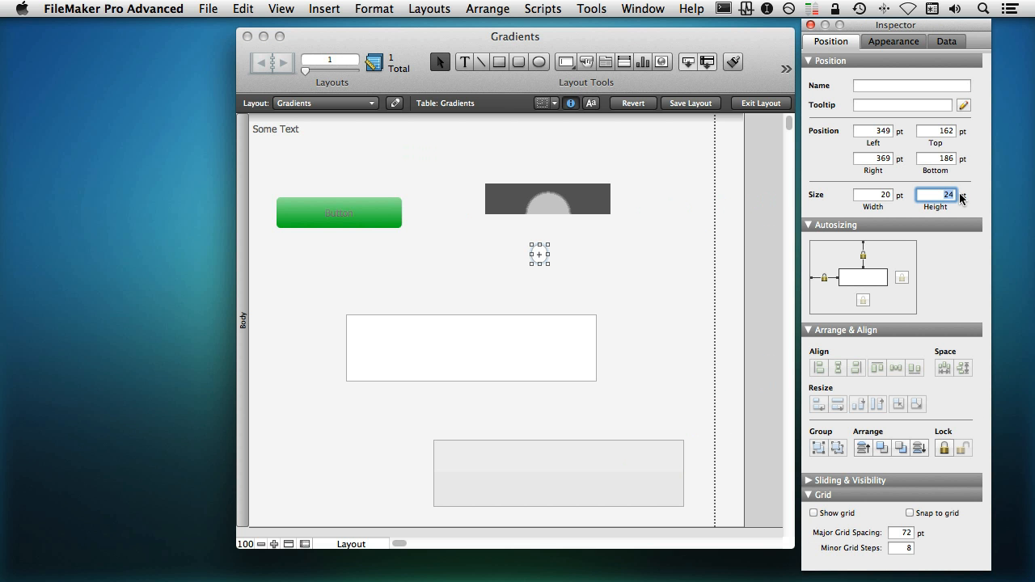
pyautogui.write('20')
pyautogui.press('Tab')
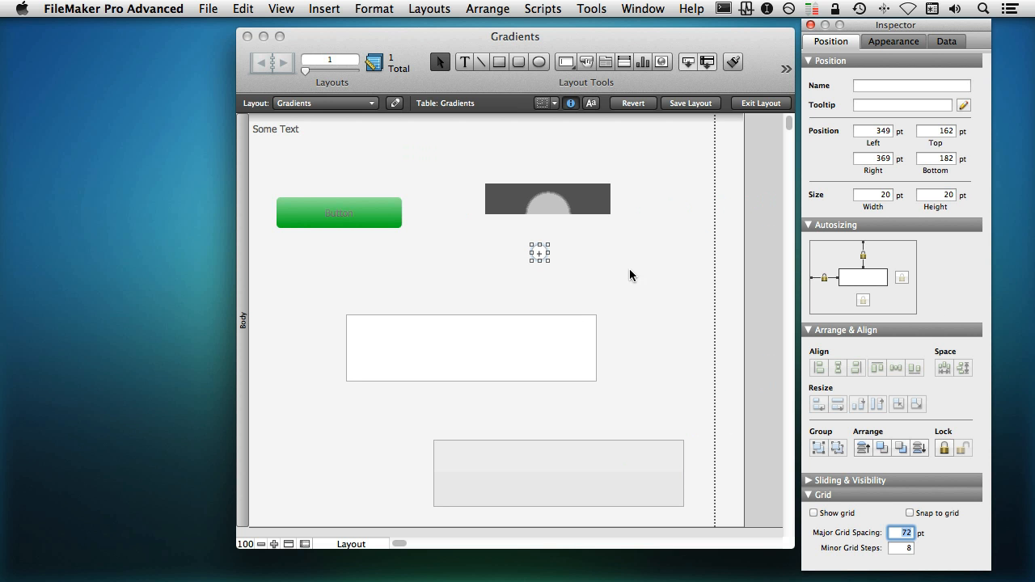
pyautogui.click(562, 284)
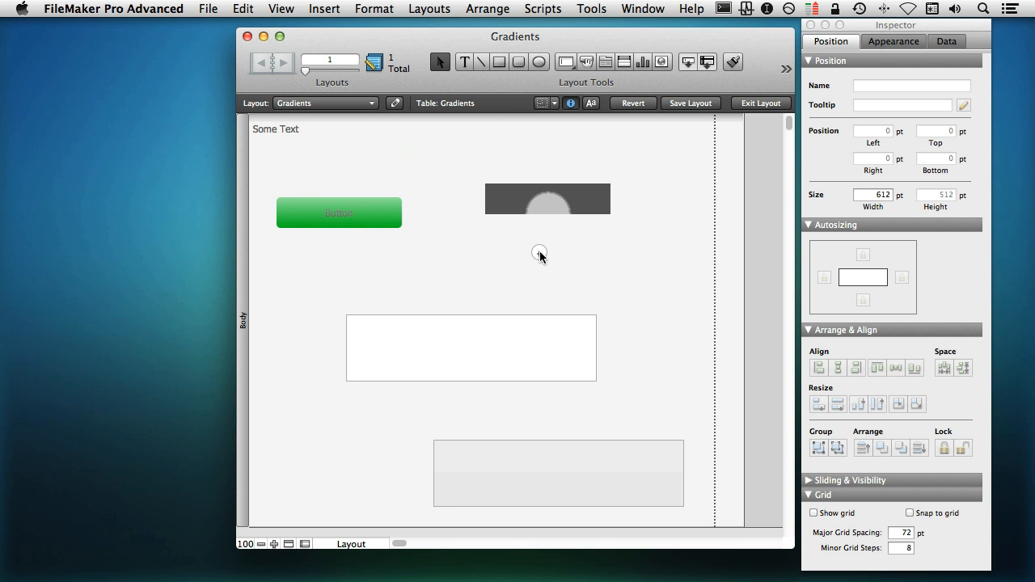
pyautogui.click(540, 253)
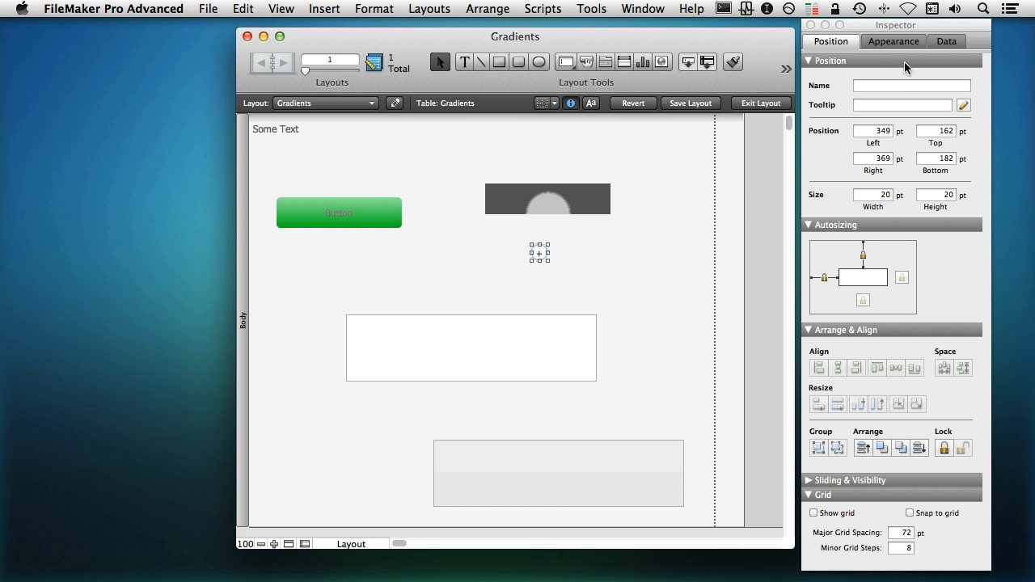
# Change the plus circle's fill to a radial gradient with only a starting and an ending stop.
pyautogui.click(892, 44)
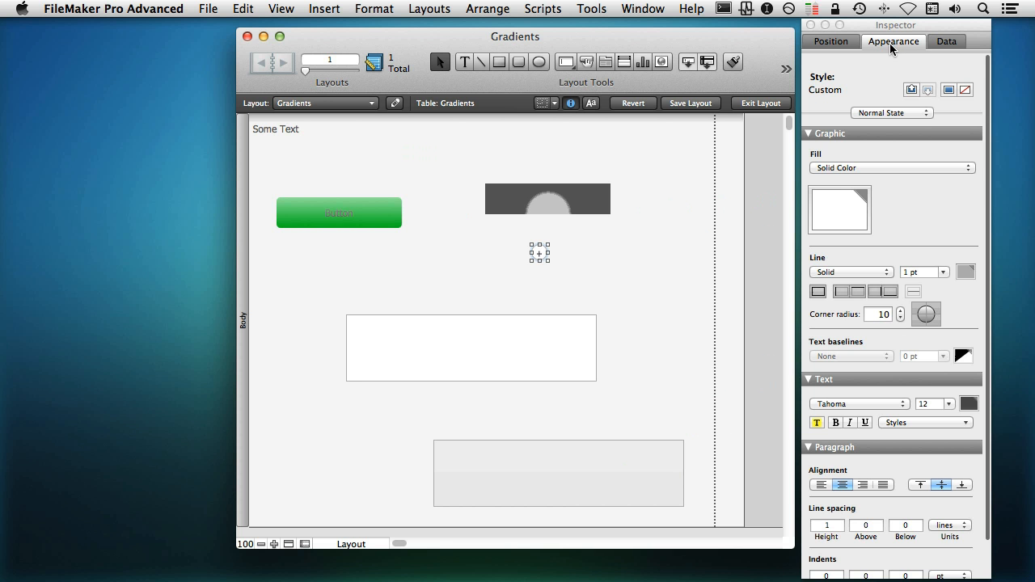
pyautogui.click(856, 166)
pyautogui.click(857, 177)
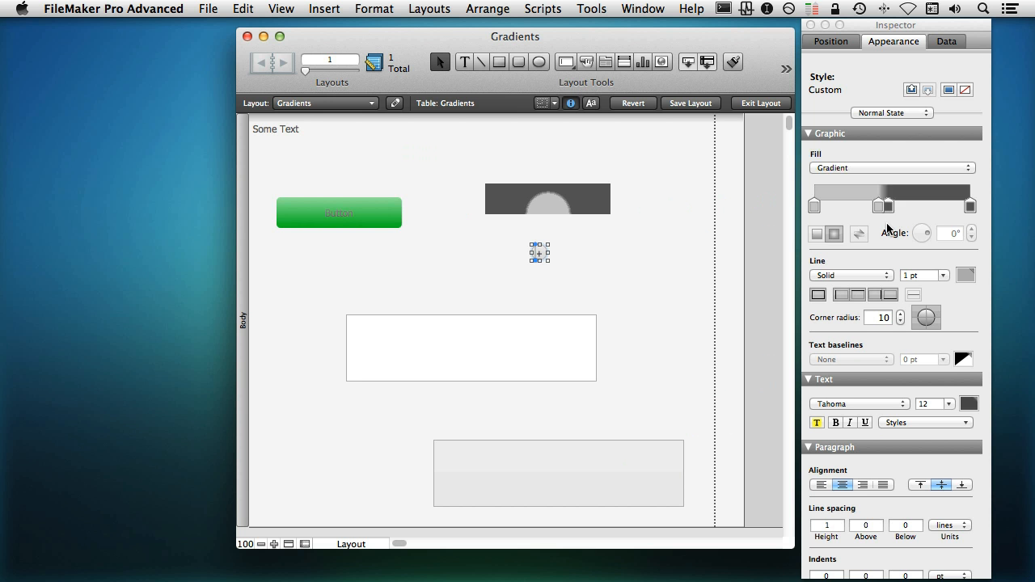
pyautogui.click(836, 234)
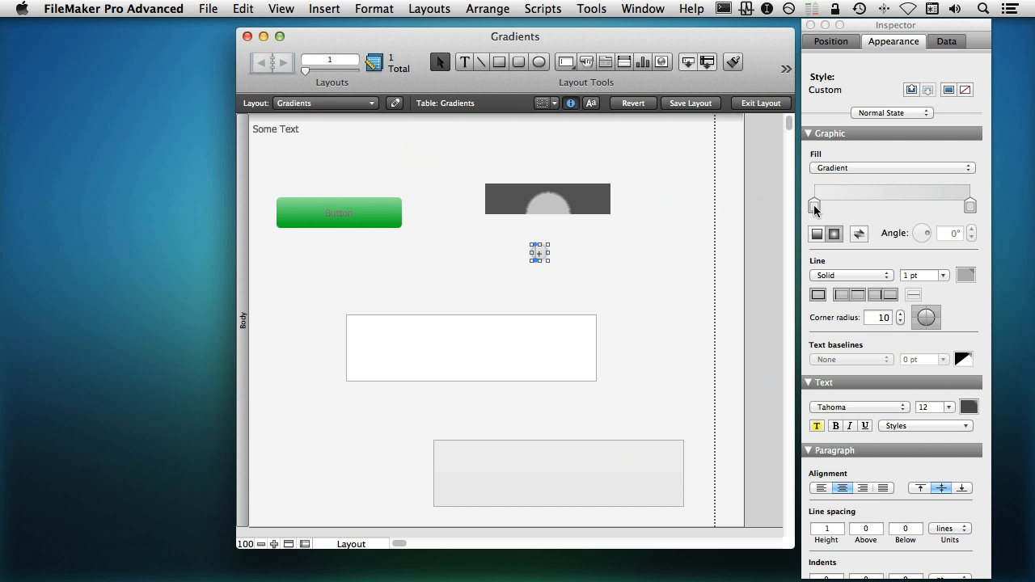
# Recolor the gradient's starting stop red, with a hue of about 0°, saturation about 93% and brightness about 87%.
pyautogui.click(814, 205)
pyautogui.moveTo(363, 133); pyautogui.dragTo(690, 136)
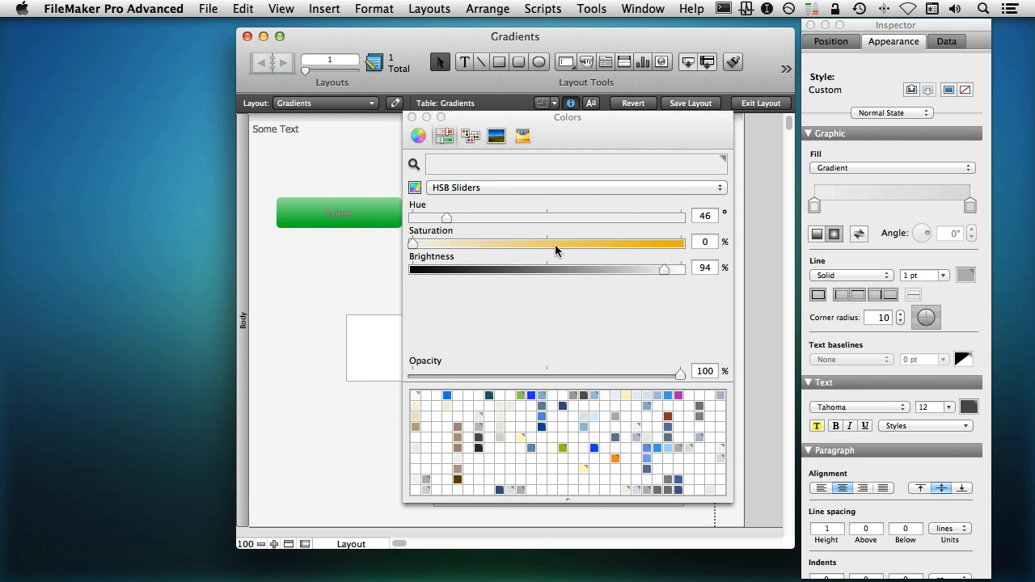
pyautogui.moveTo(555, 244); pyautogui.dragTo(720, 242)
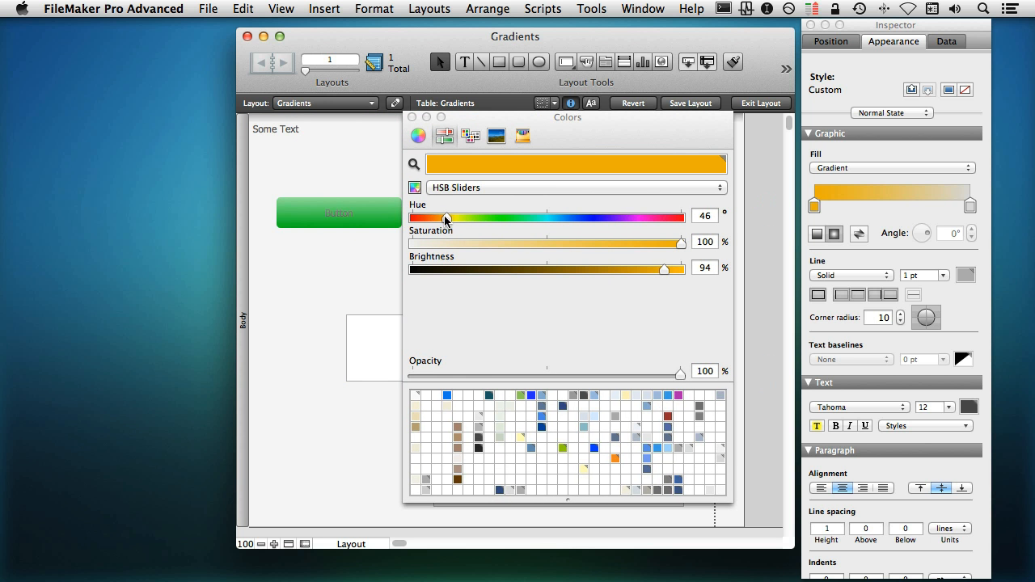
pyautogui.moveTo(446, 219); pyautogui.dragTo(413, 218)
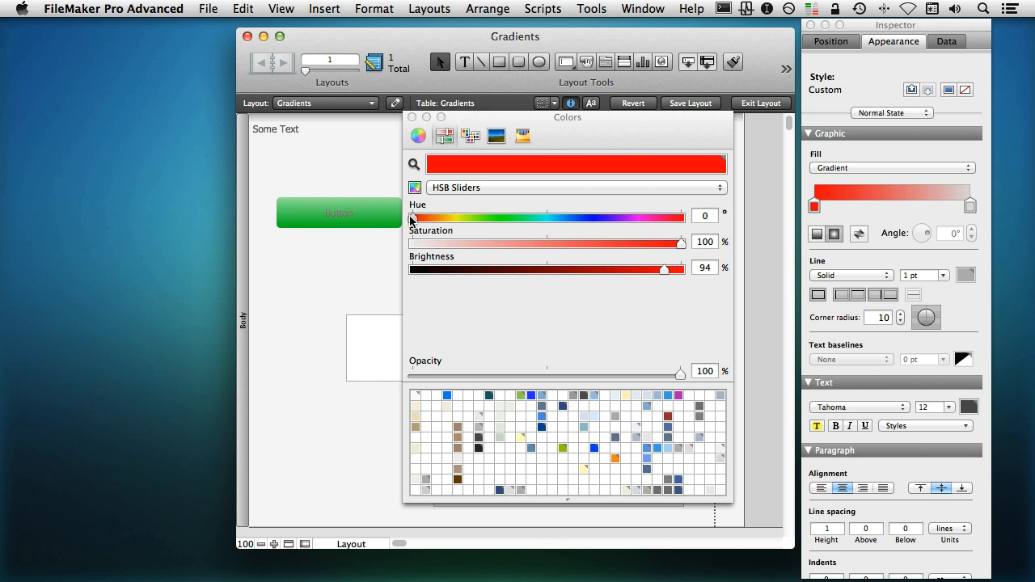
pyautogui.moveTo(665, 270); pyautogui.dragTo(662, 243)
pyautogui.click(411, 118)
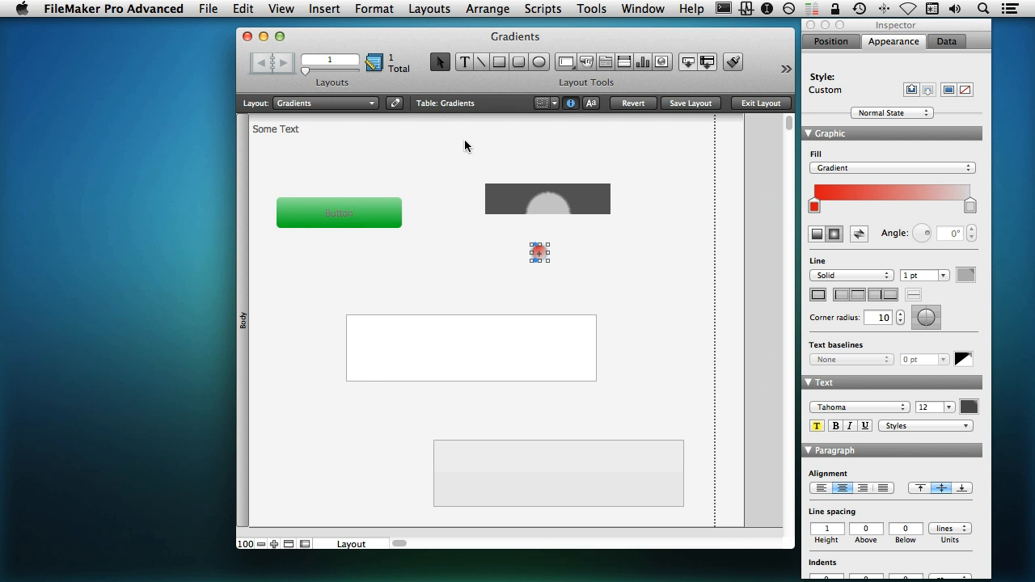
# Recolor the gradient's ending stop by sampling the red of the starting stop.
pyautogui.click(970, 205)
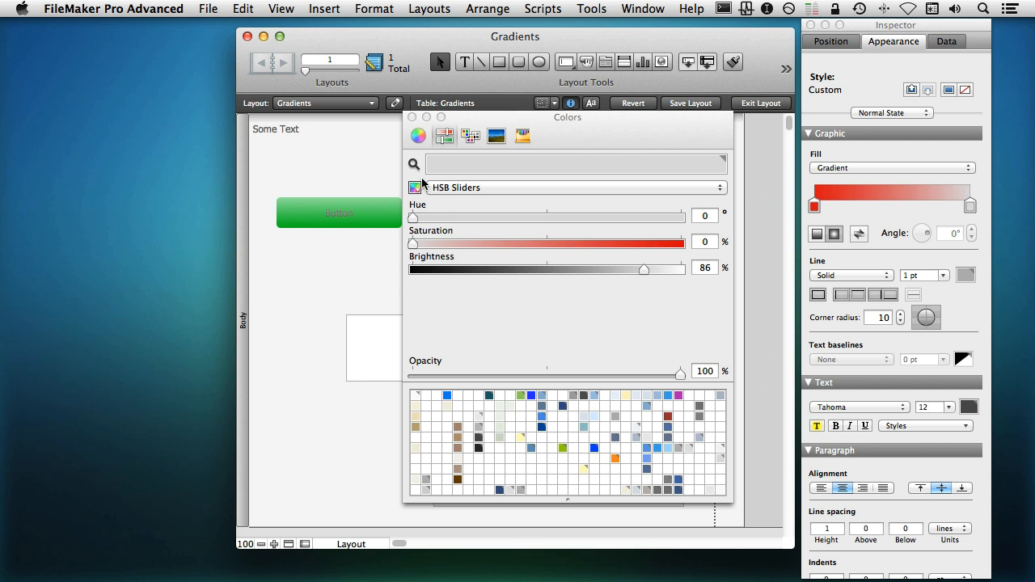
pyautogui.click(414, 165)
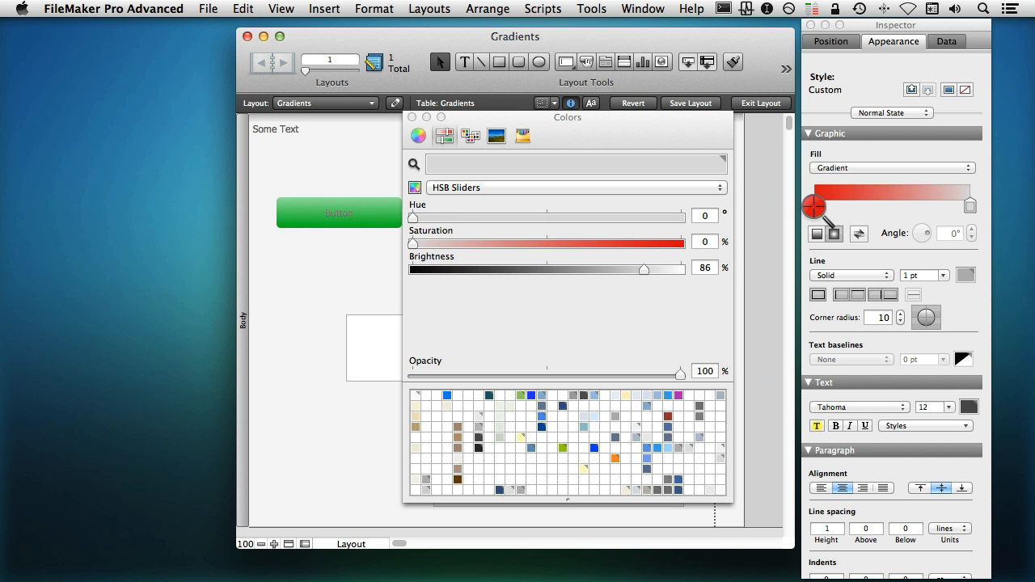
pyautogui.click(813, 205)
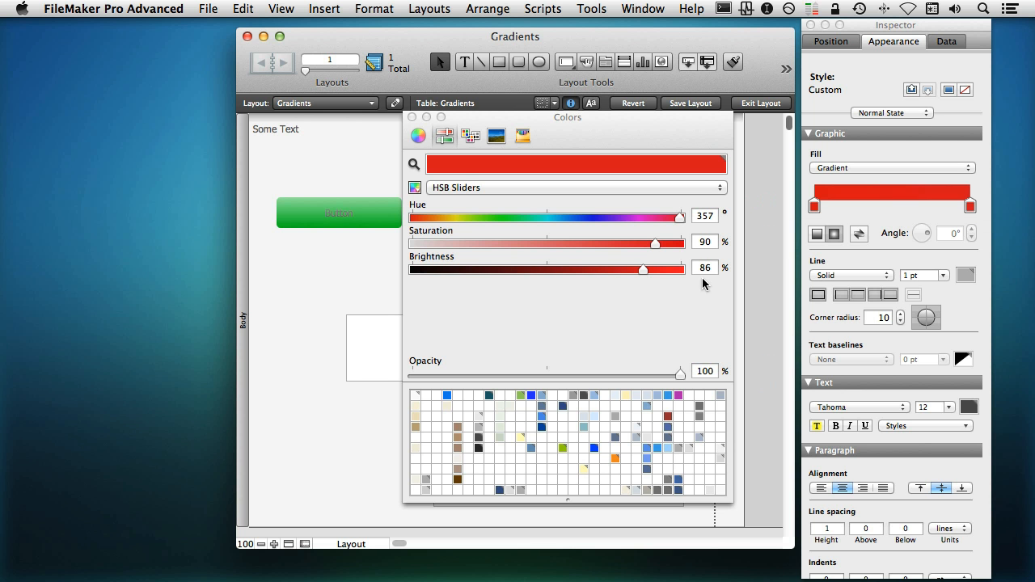
pyautogui.click(411, 117)
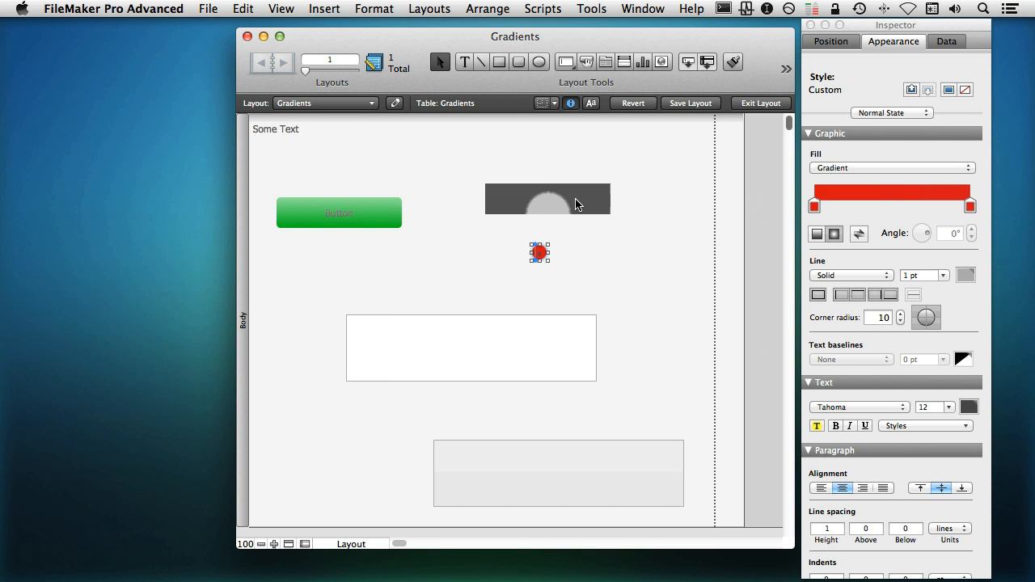
# Add two stops near the gradient's middle and give the second one the red sampled from the ending stop.
pyautogui.click(888, 206)
pyautogui.click(902, 206)
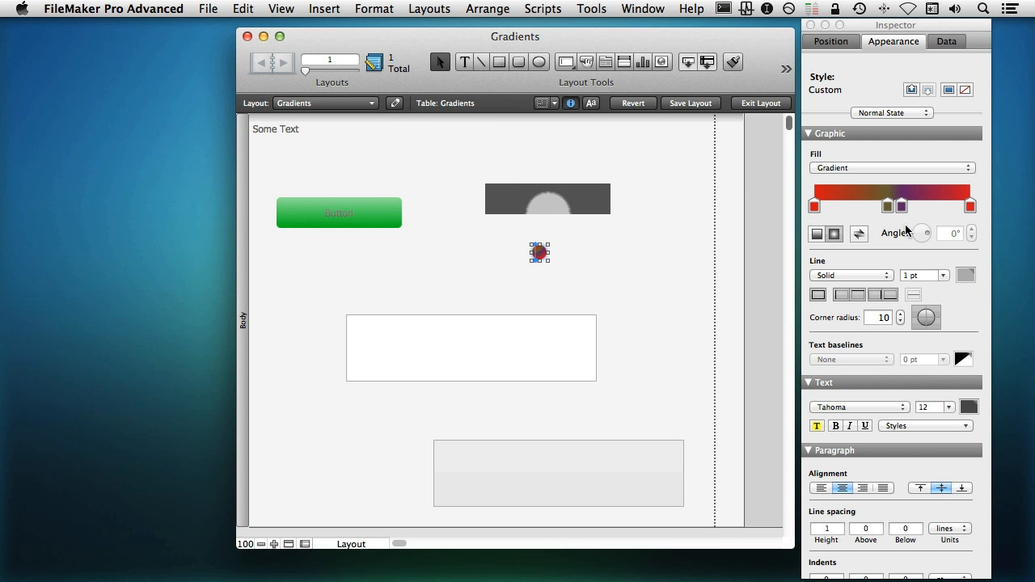
pyautogui.click(906, 212)
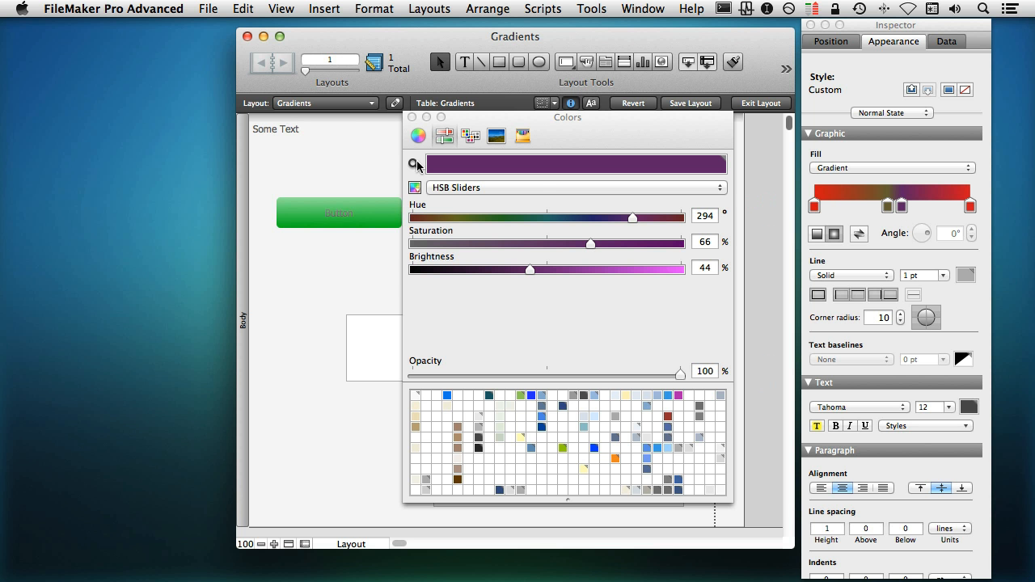
pyautogui.click(414, 164)
pyautogui.click(969, 206)
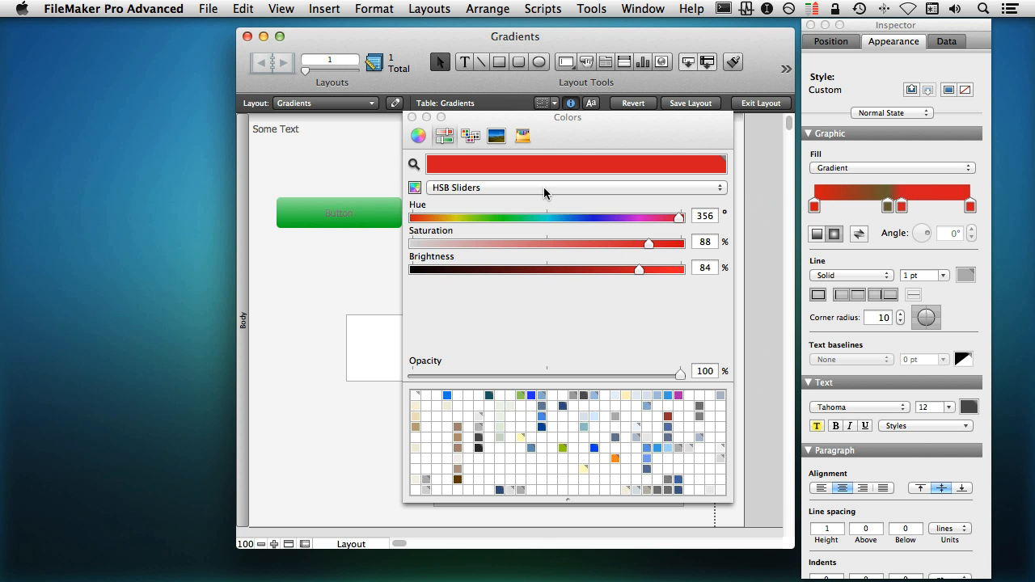
# Give the first middle stop the red sampled from the gradient's starting stop.
pyautogui.click(888, 206)
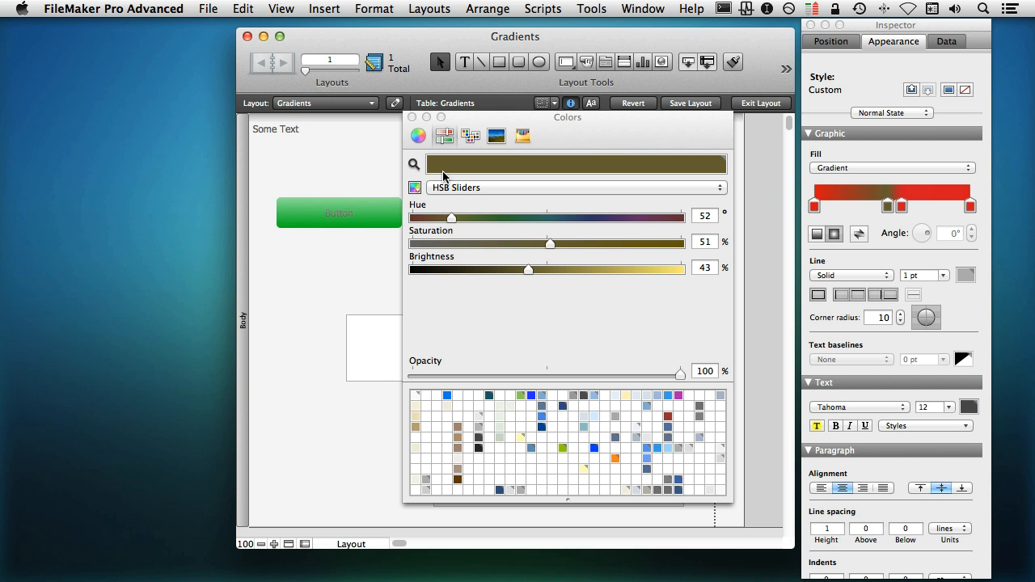
pyautogui.click(414, 164)
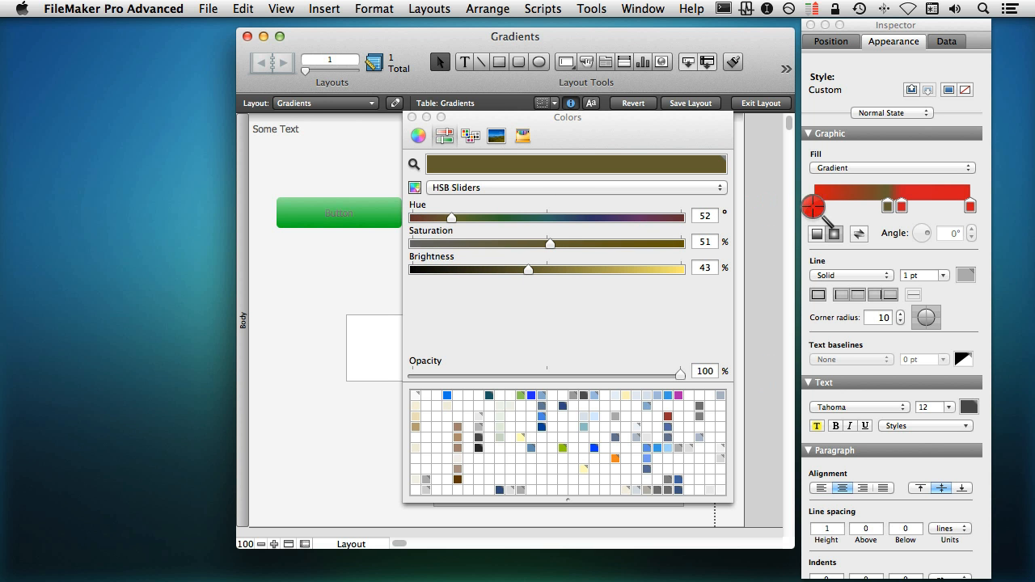
pyautogui.click(813, 208)
pyautogui.click(412, 117)
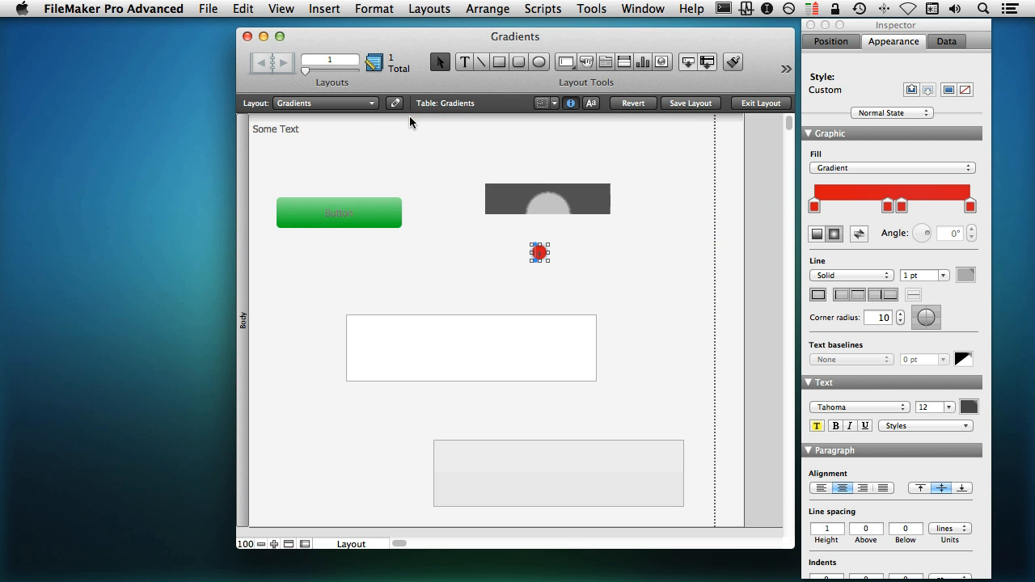
# Lighten the first middle stop to 69% saturation and 91% brightness.
pyautogui.click(888, 206)
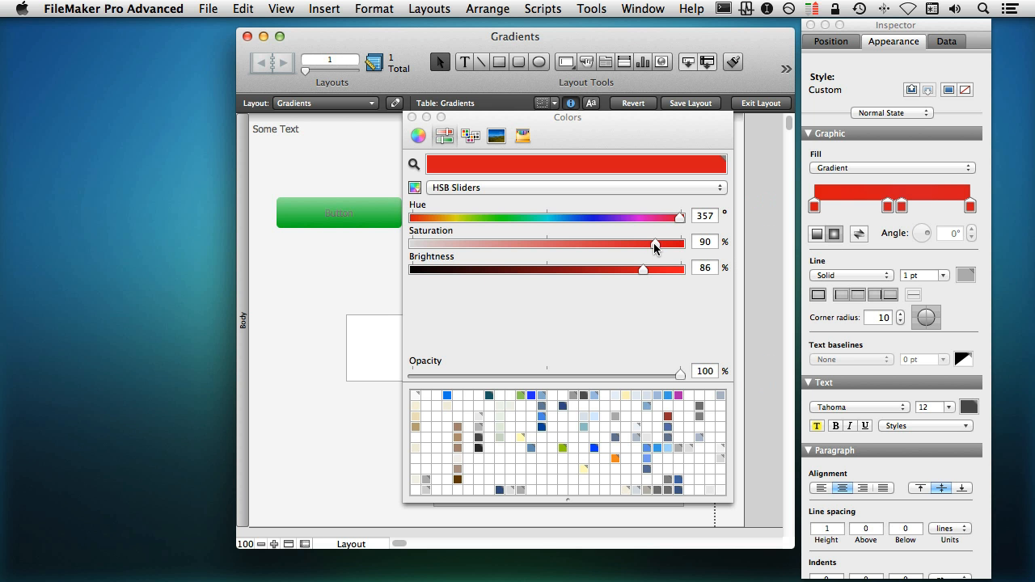
pyautogui.moveTo(654, 244); pyautogui.dragTo(657, 268)
pyautogui.moveTo(601, 243); pyautogui.dragTo(594, 243)
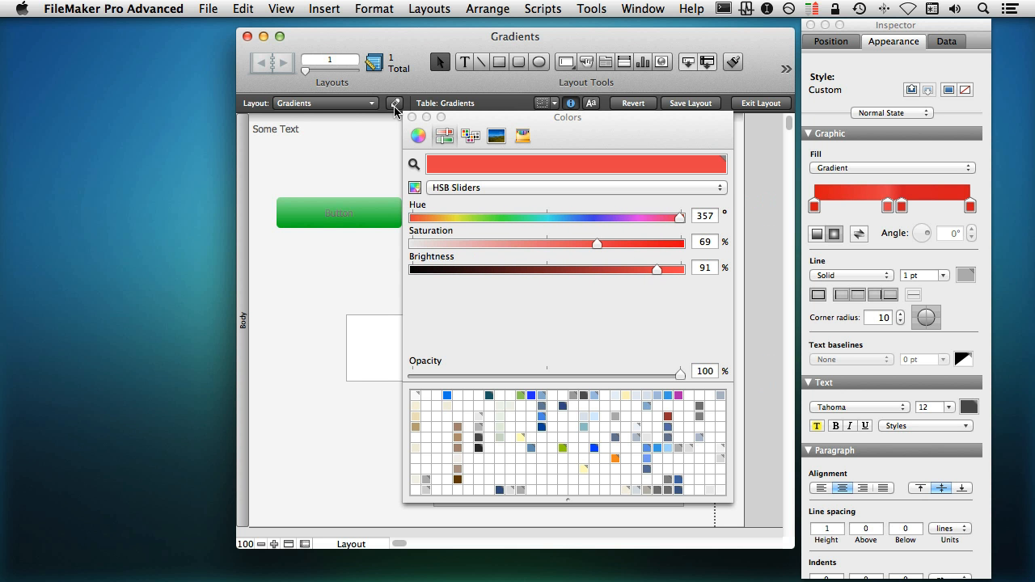
pyautogui.click(412, 117)
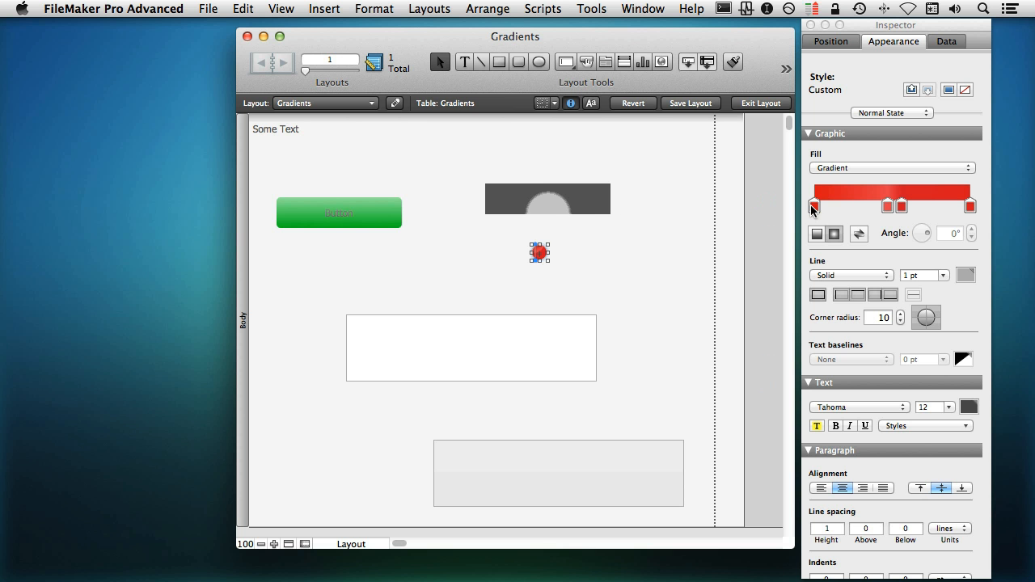
# Match the starting stop to the lighter red sampled from the first middle stop, and check that middle stop's color.
pyautogui.click(813, 208)
pyautogui.click(414, 164)
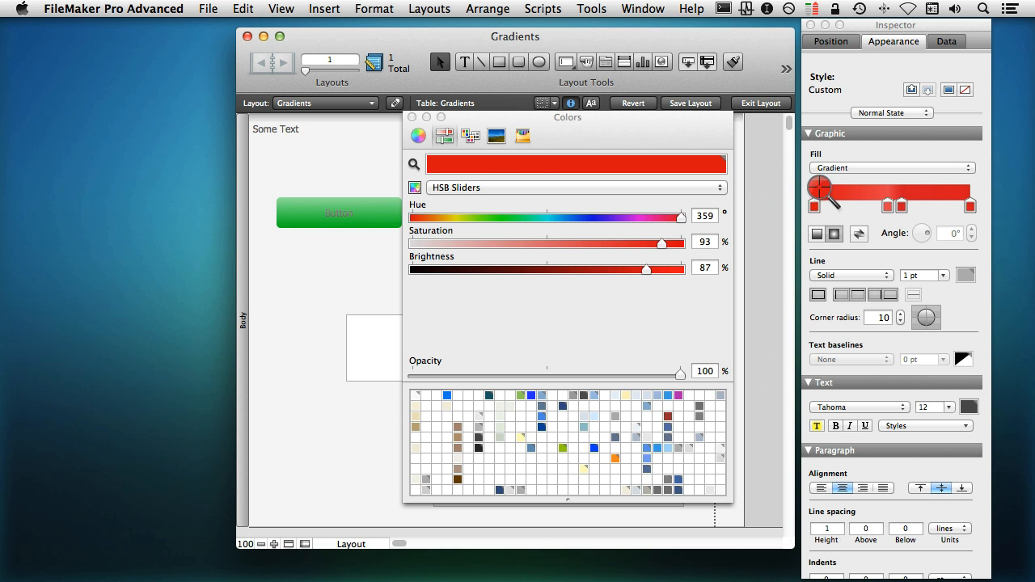
pyautogui.click(889, 208)
pyautogui.click(412, 116)
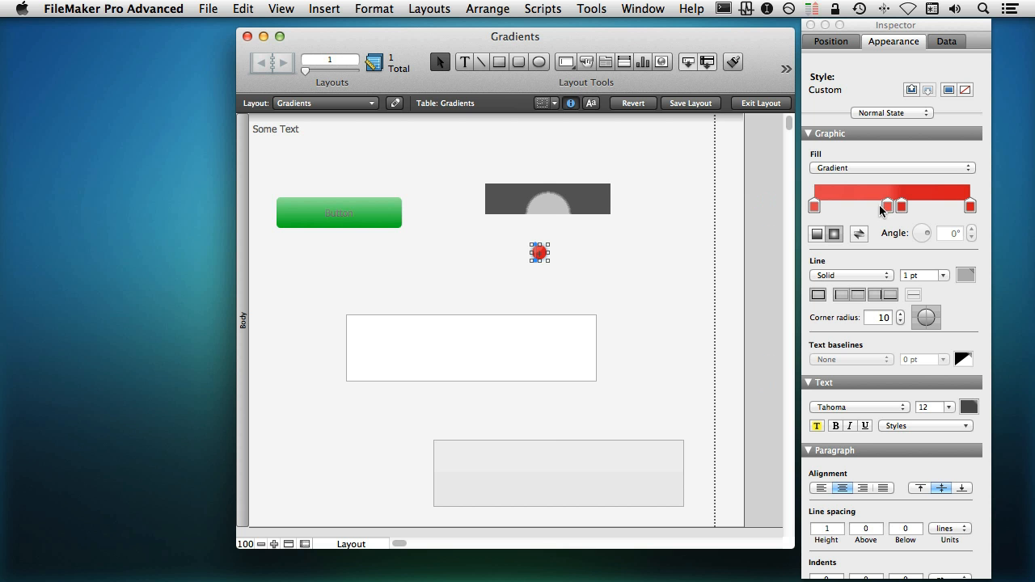
pyautogui.click(889, 208)
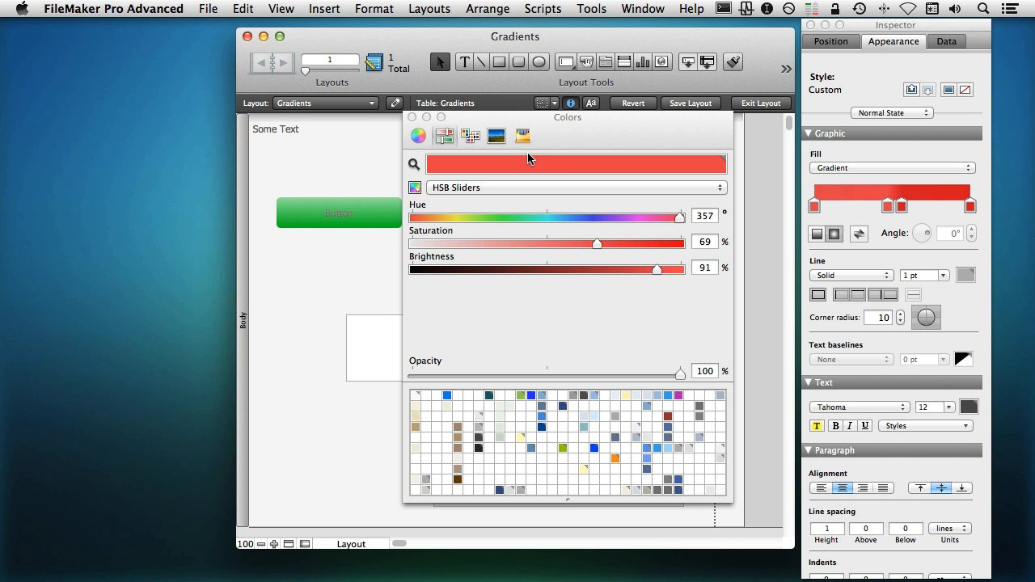
pyautogui.click(411, 116)
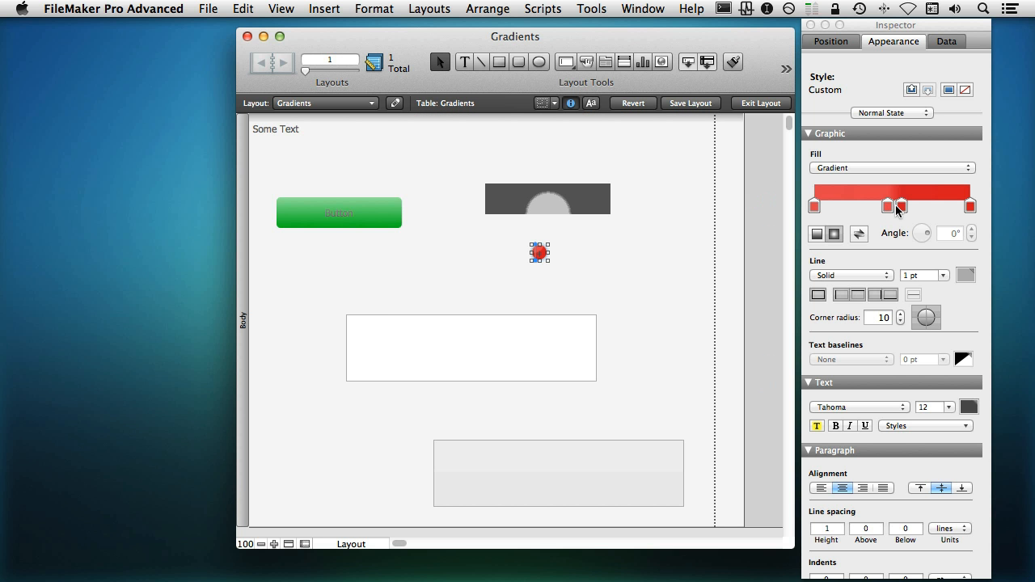
# Move the second middle stop against the first for a hard color edge, and magnify the layout to 400%.
pyautogui.moveTo(902, 208); pyautogui.dragTo(890, 209)
pyautogui.click(274, 543)
pyautogui.click(274, 544)
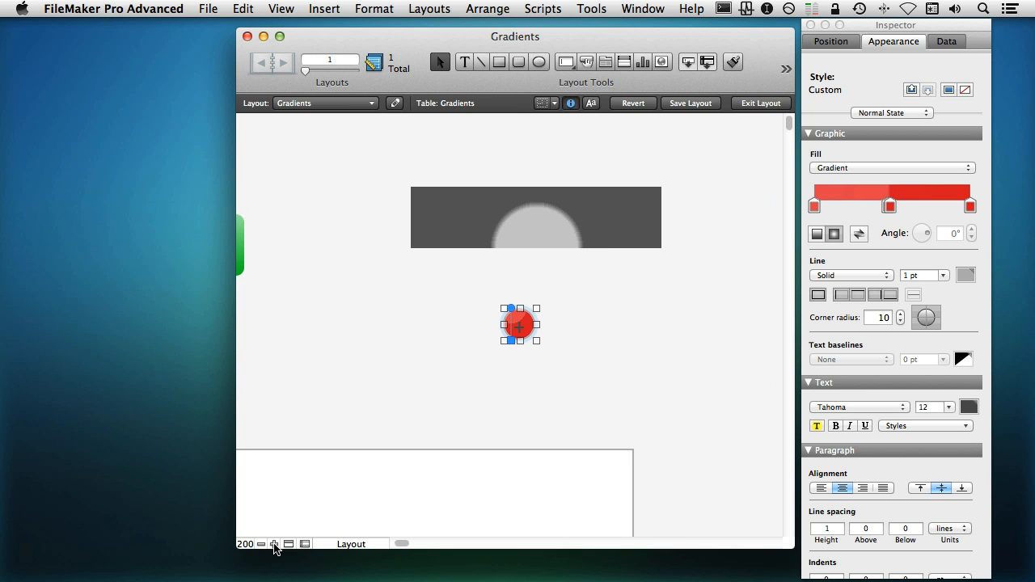
pyautogui.click(274, 543)
pyautogui.click(275, 543)
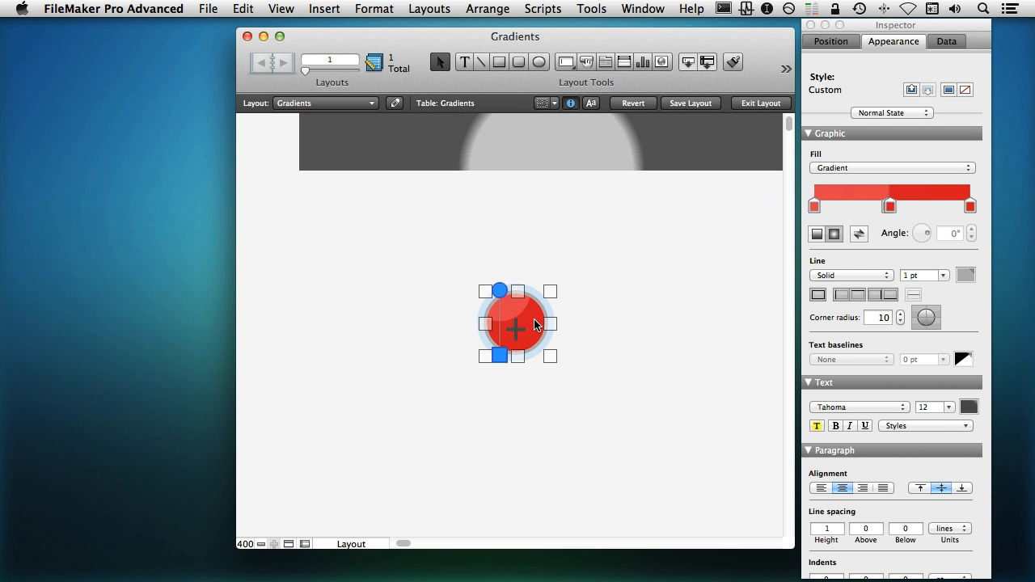
# Reverse the gradient's direction and center both of its handles horizontally on the circle.
pyautogui.click(860, 234)
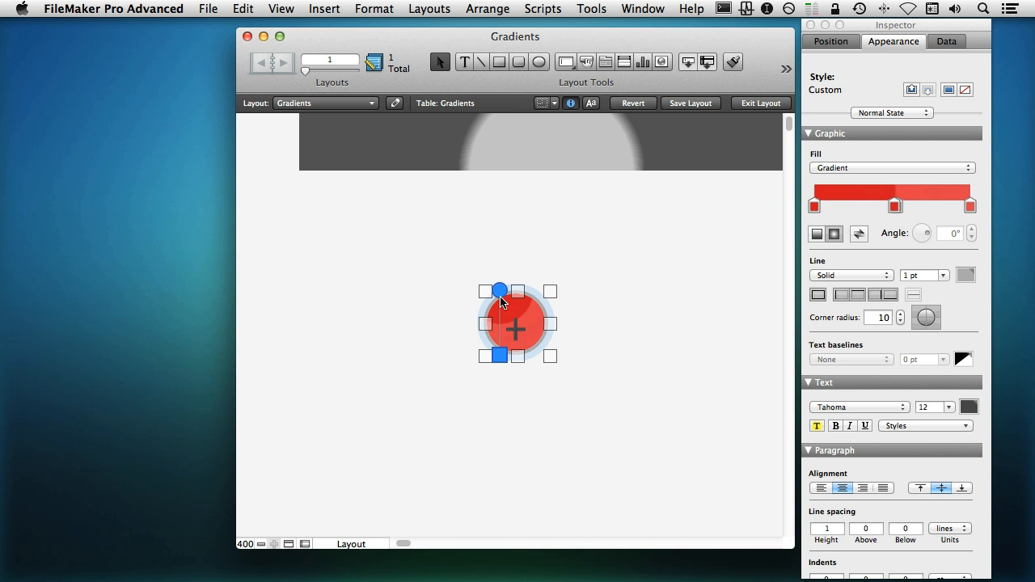
pyautogui.moveTo(499, 291); pyautogui.dragTo(519, 292)
pyautogui.moveTo(499, 355); pyautogui.dragTo(520, 354)
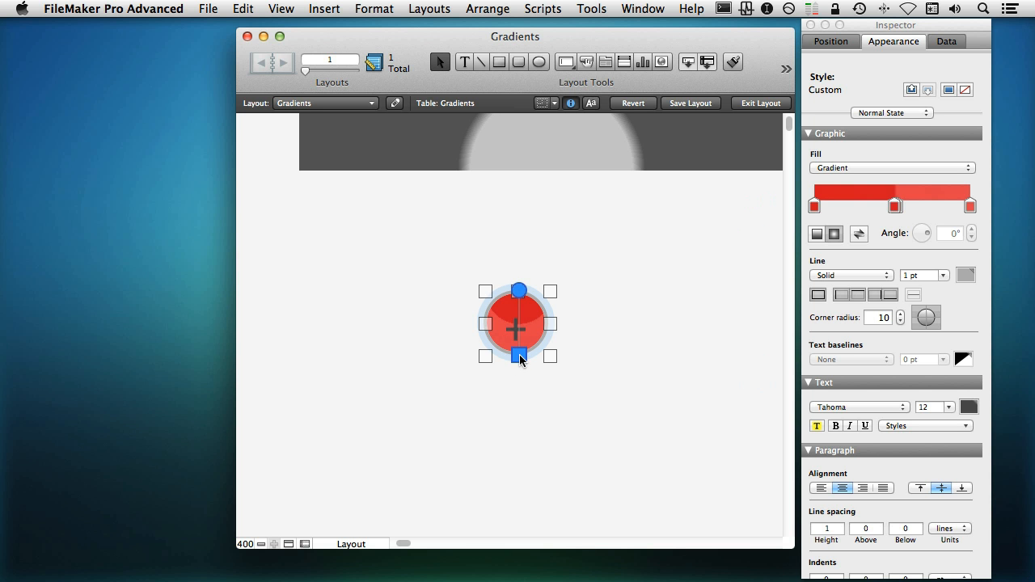
# Extend the gradient line beyond the circle's upper and lower edges, and deselect the circle.
pyautogui.moveTo(516, 289); pyautogui.dragTo(515, 252)
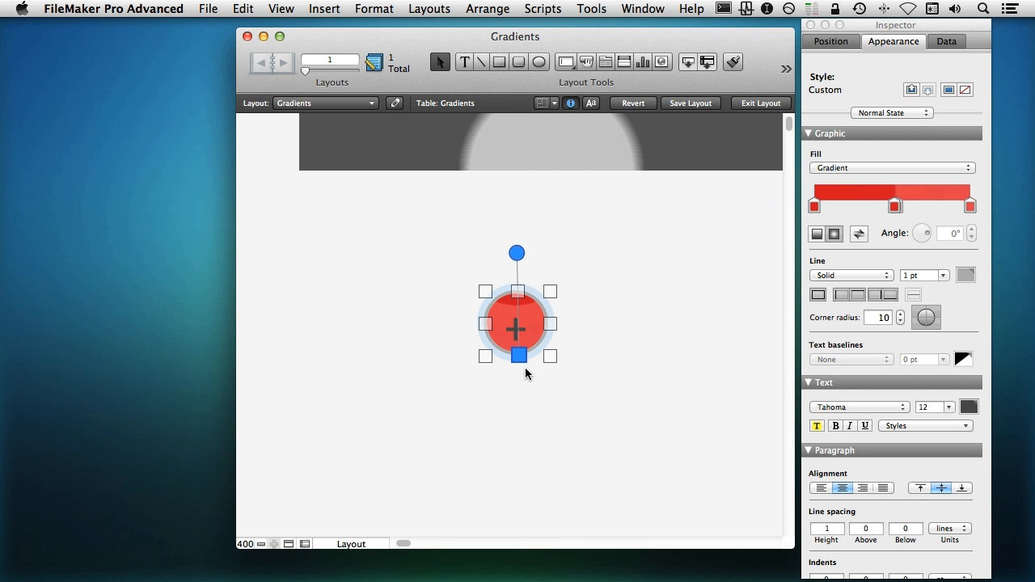
pyautogui.moveTo(518, 361); pyautogui.dragTo(514, 396)
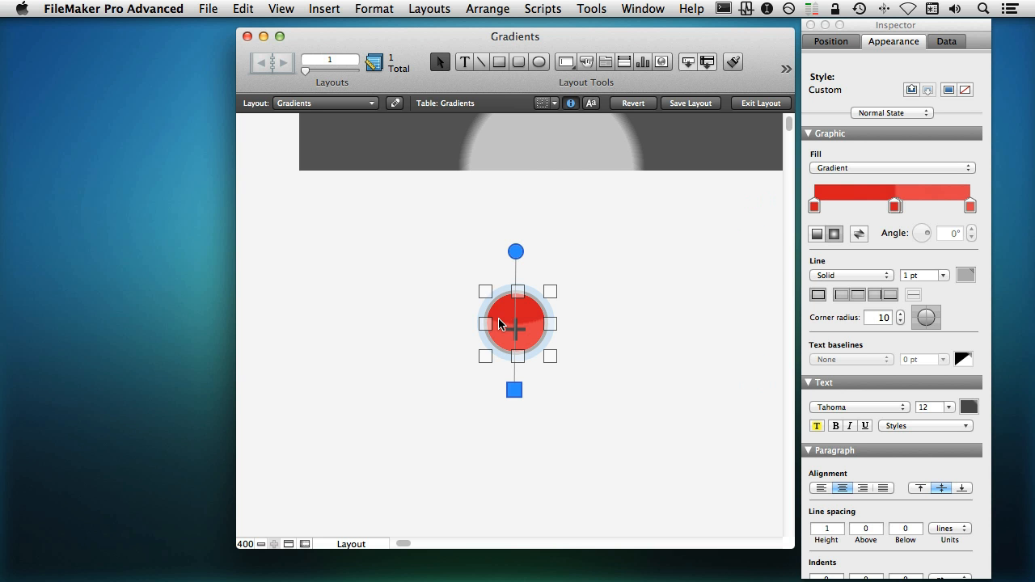
pyautogui.click(421, 451)
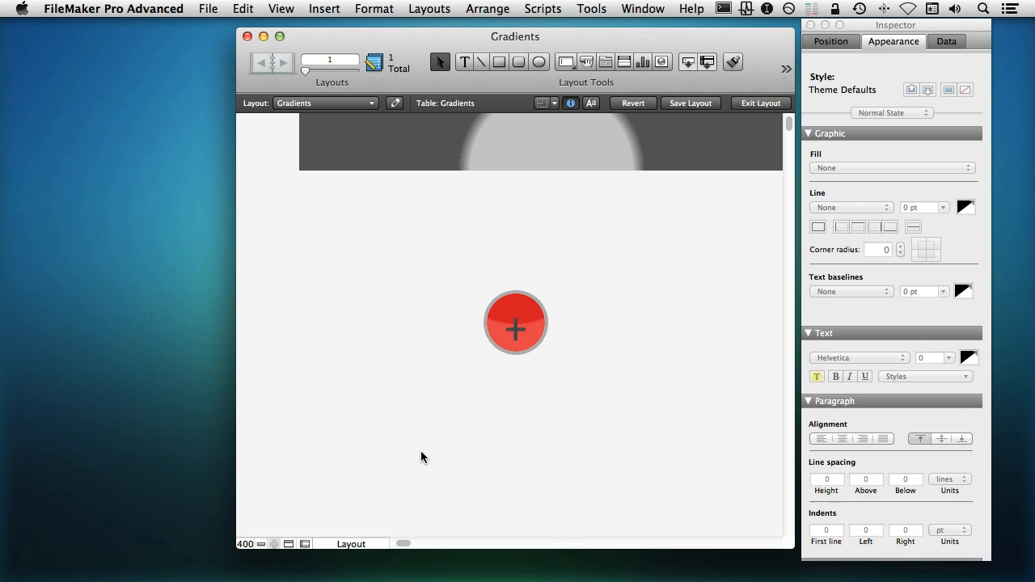
# At 100% zoom, fine-tune the red circle's lower gradient handle and shift its middle stop slightly toward the start.
pyautogui.click(261, 547)
pyautogui.click(262, 546)
pyautogui.click(262, 547)
pyautogui.click(263, 547)
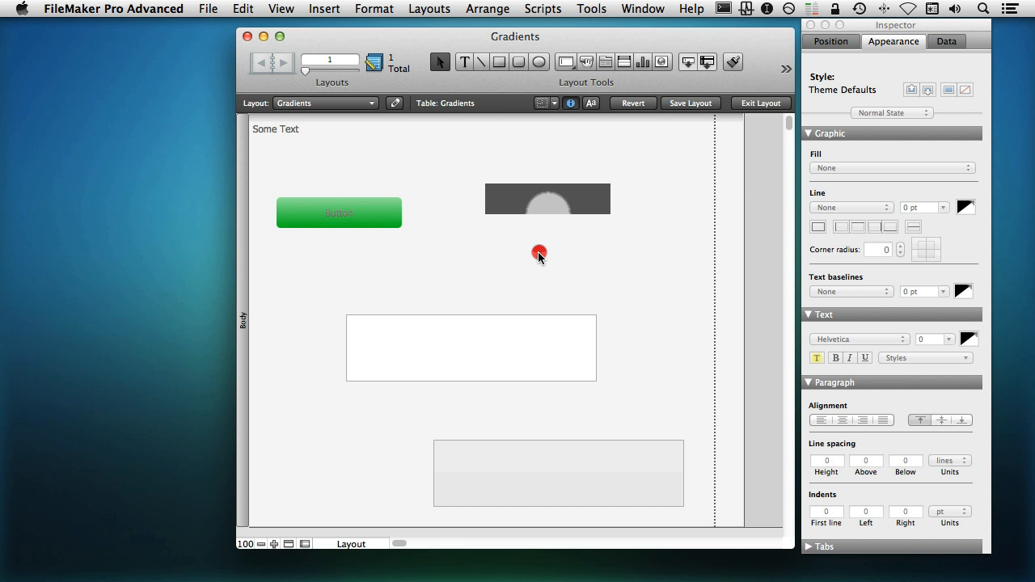
pyautogui.click(539, 252)
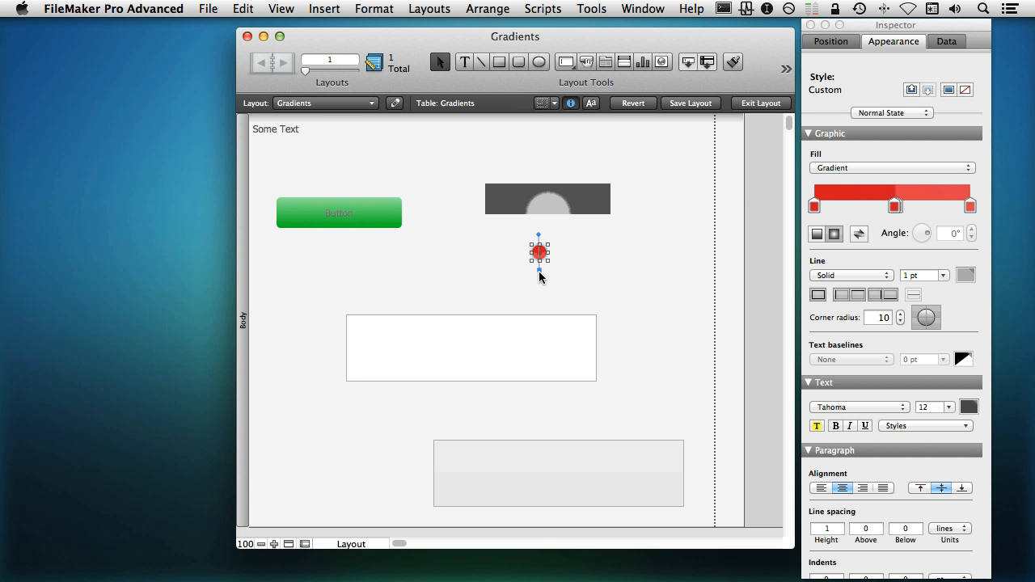
pyautogui.moveTo(540, 268); pyautogui.dragTo(536, 279)
pyautogui.moveTo(895, 208); pyautogui.dragTo(889, 205)
pyautogui.click(557, 262)
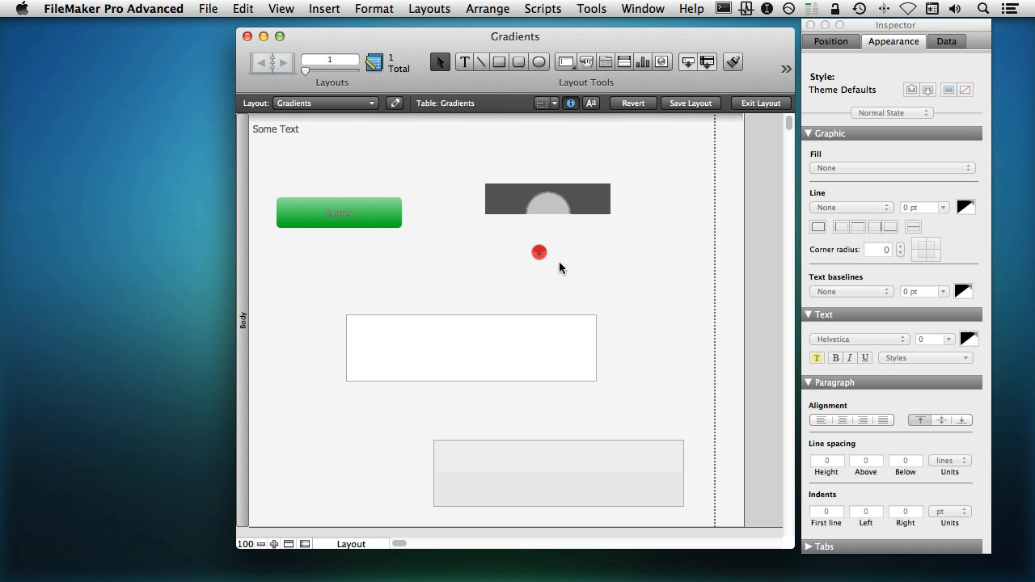